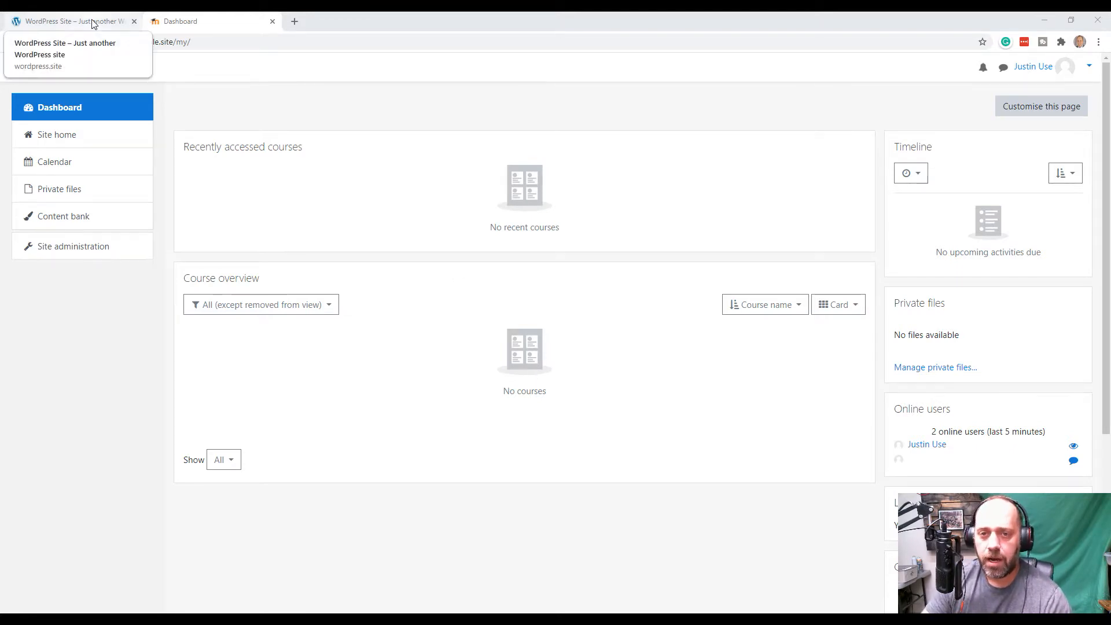
Examine the WordPress site and the Moodle dashboard together with their web addresses
click(73, 19)
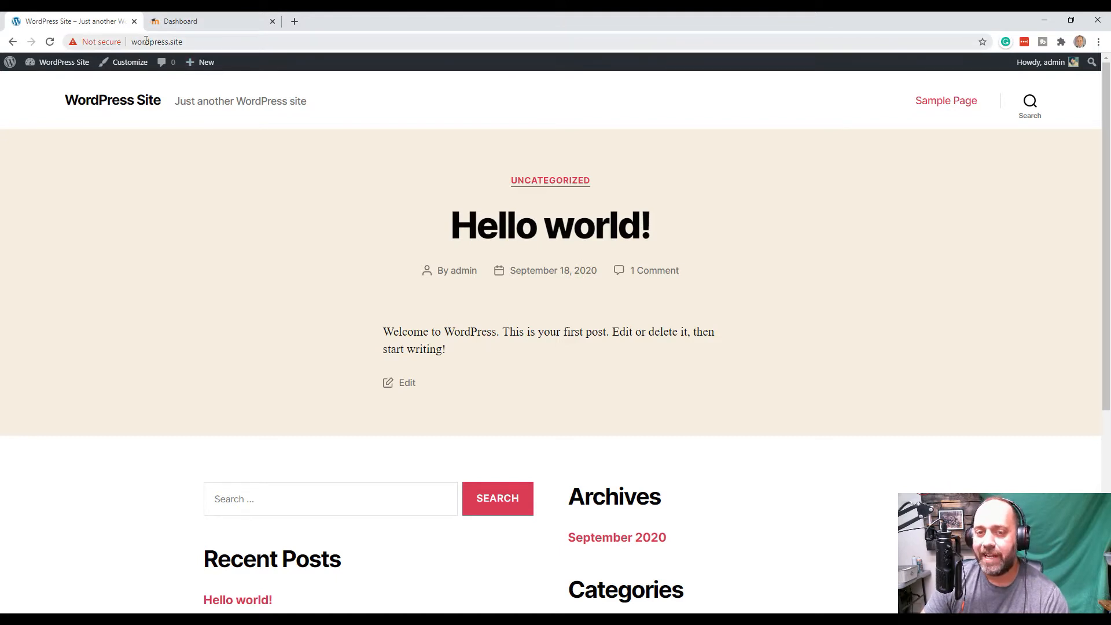
drag(155, 38, 236, 36)
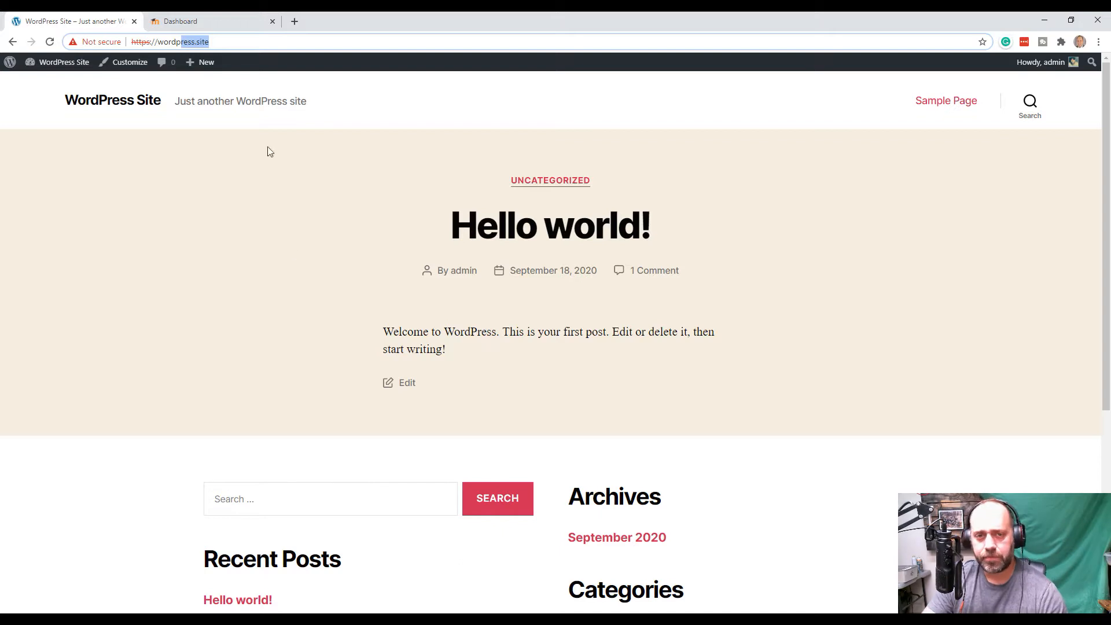
click(224, 25)
click(73, 23)
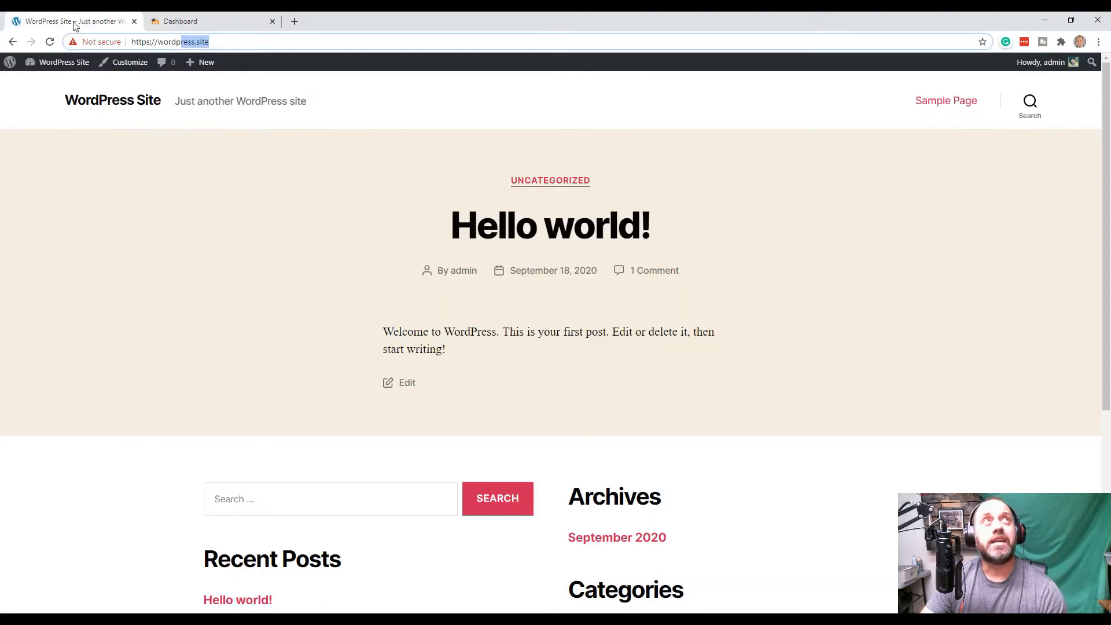
click(209, 22)
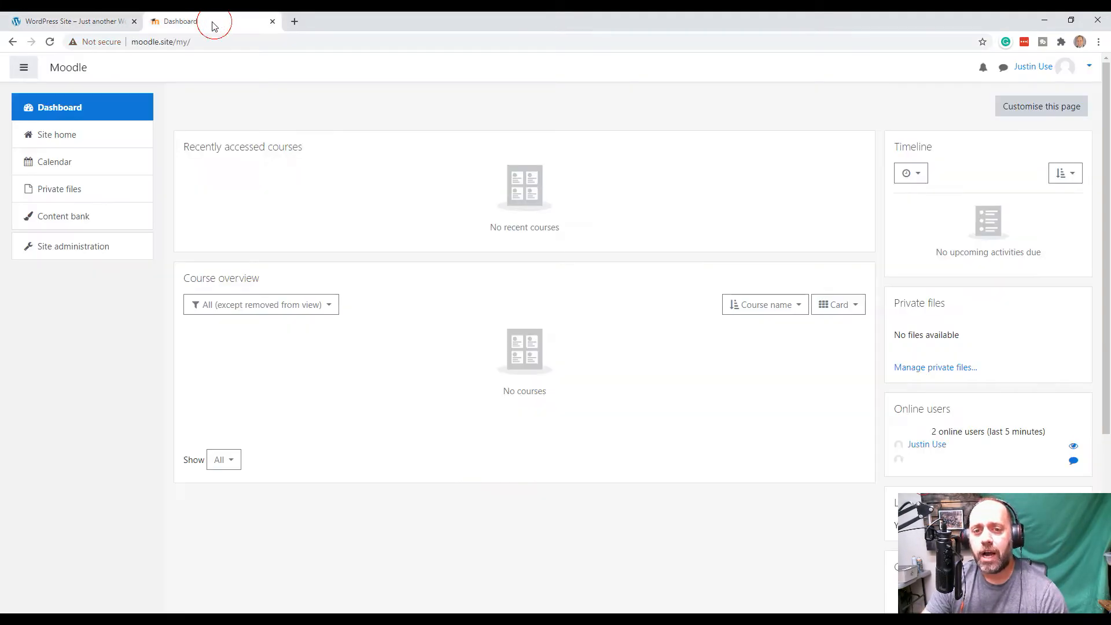
drag(177, 41, 282, 42)
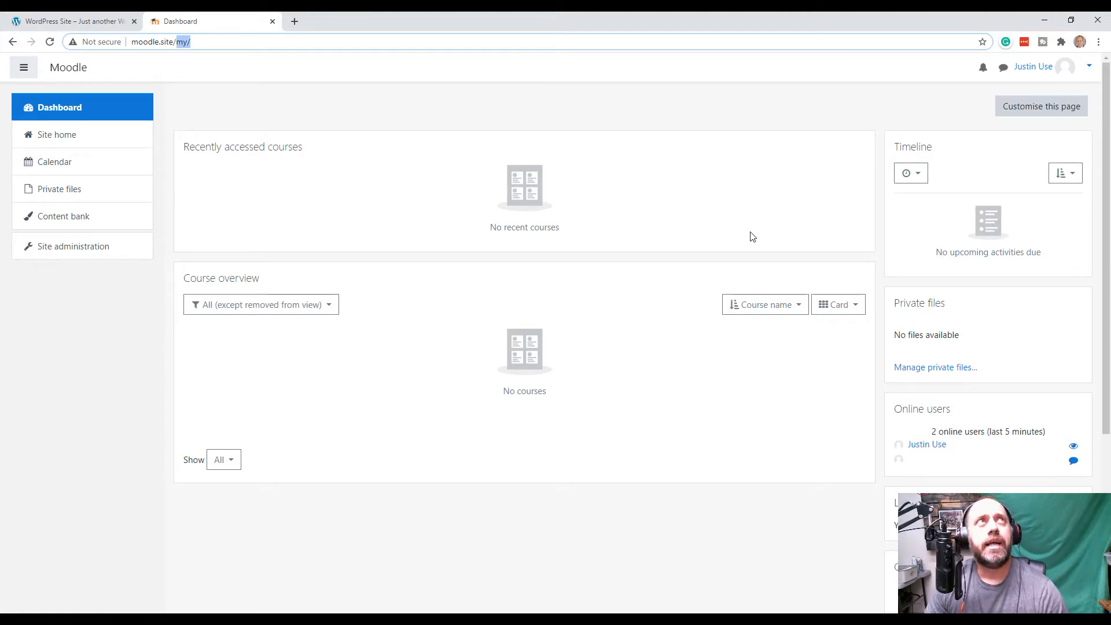
Enable the OAuth server in the WordPress site's WP OAuth Server general settings and save the changes
click(95, 23)
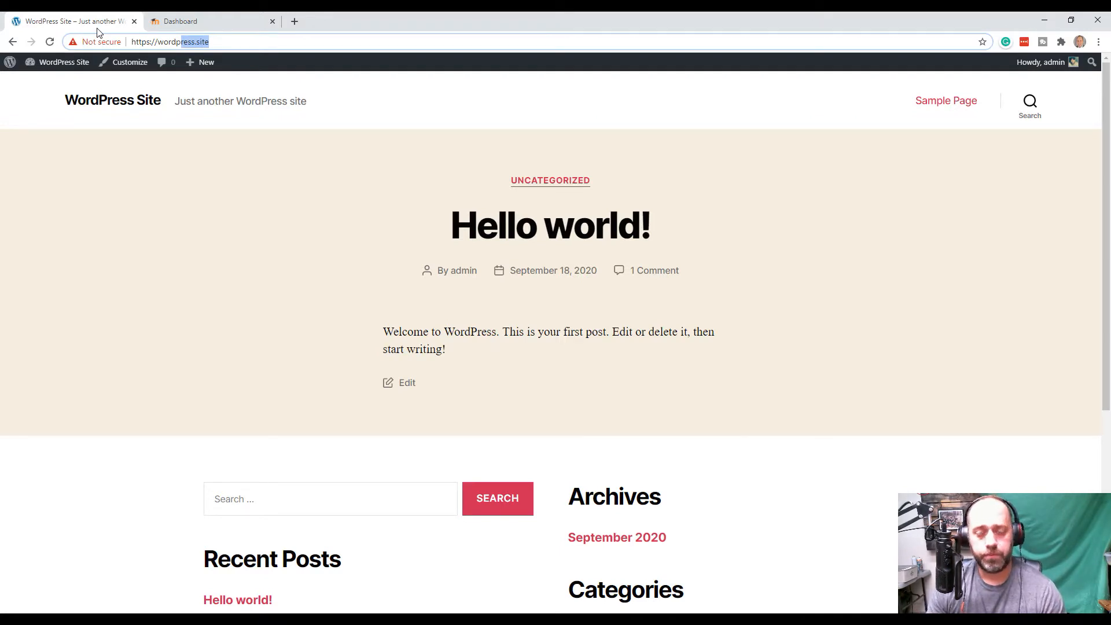
click(60, 65)
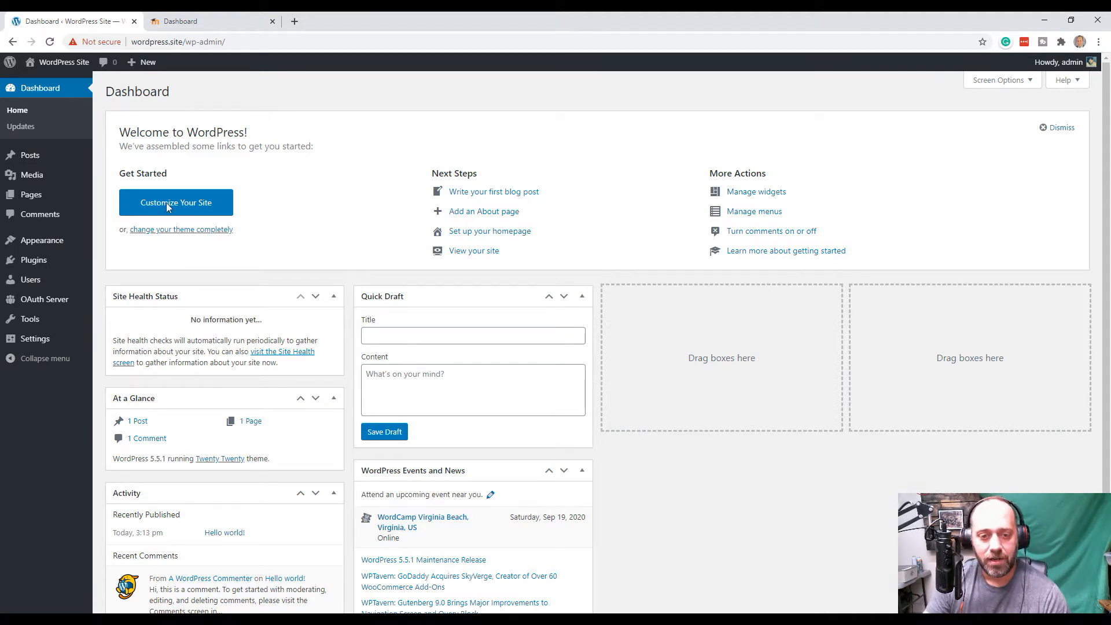
mouse_move(34, 265)
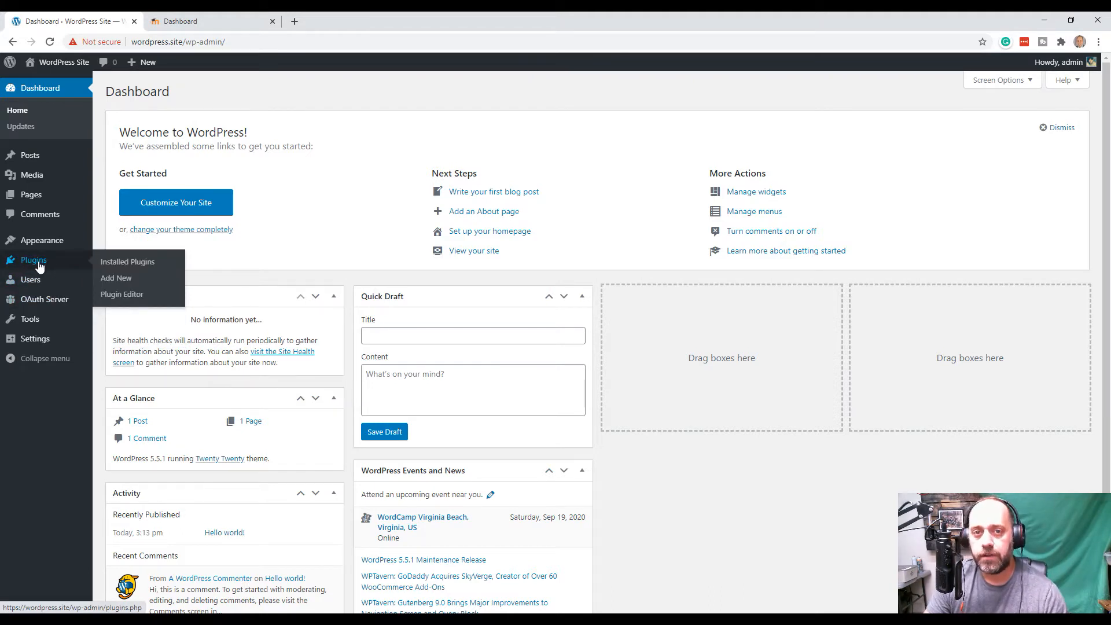
mouse_move(50, 301)
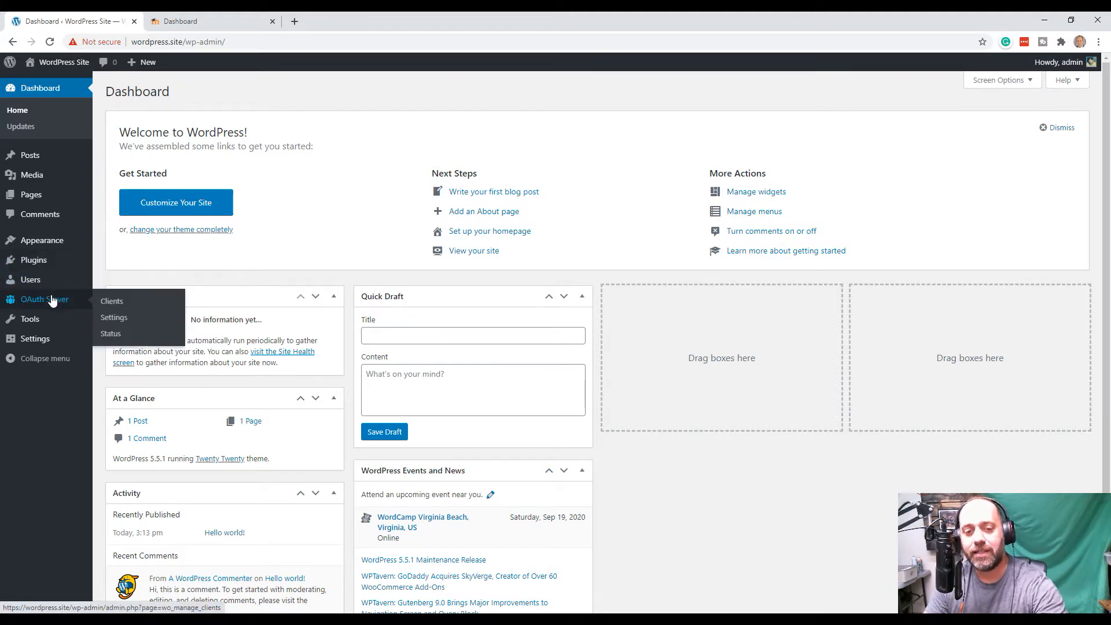
click(121, 320)
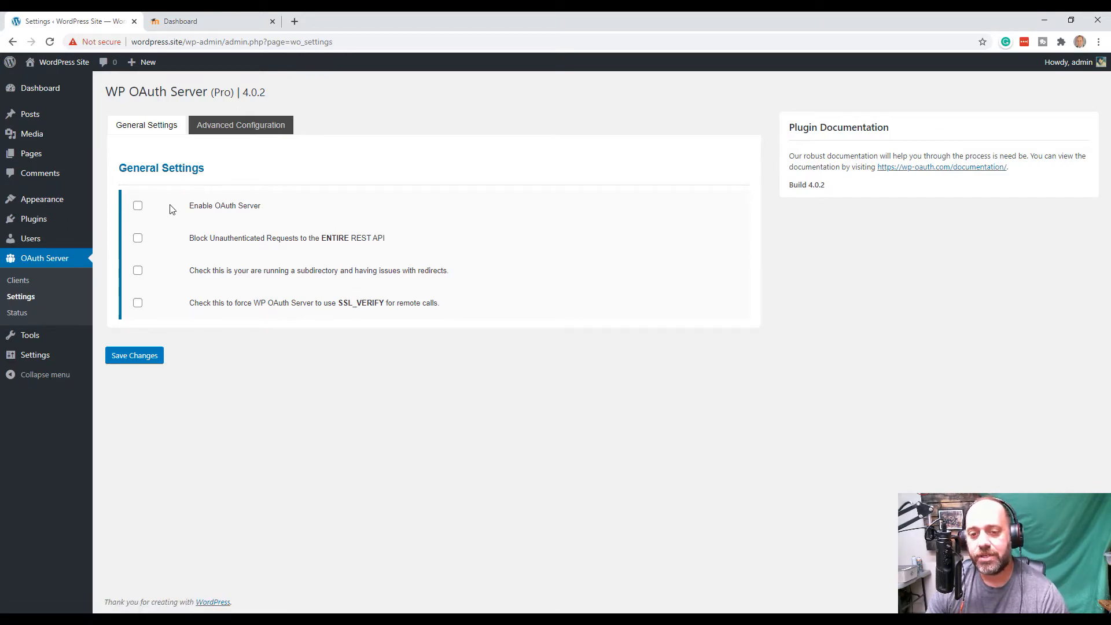
click(137, 207)
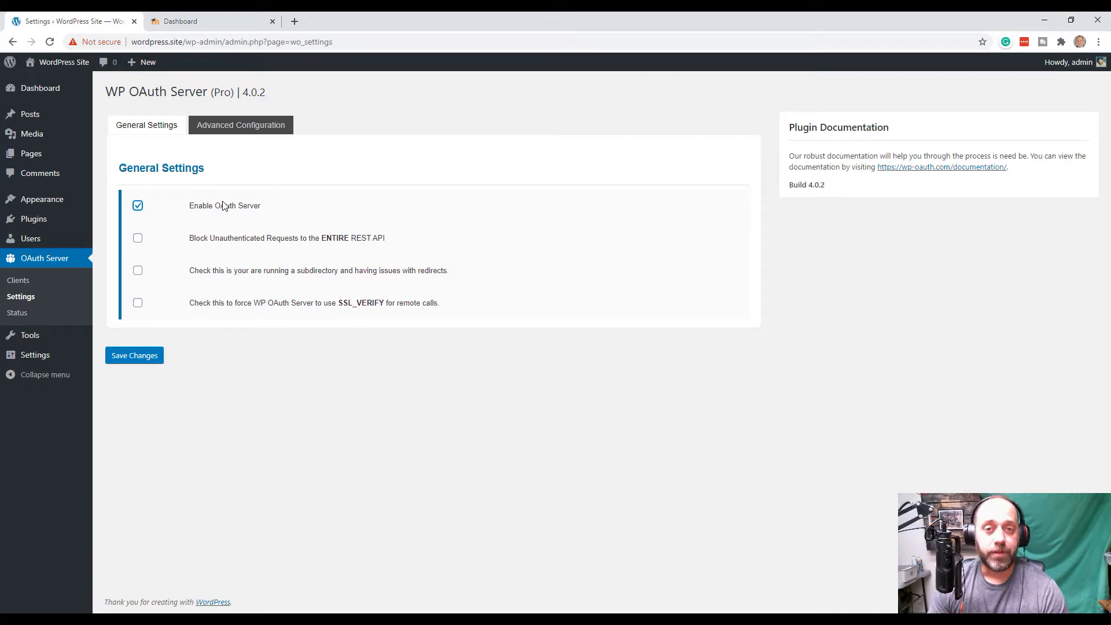
click(148, 357)
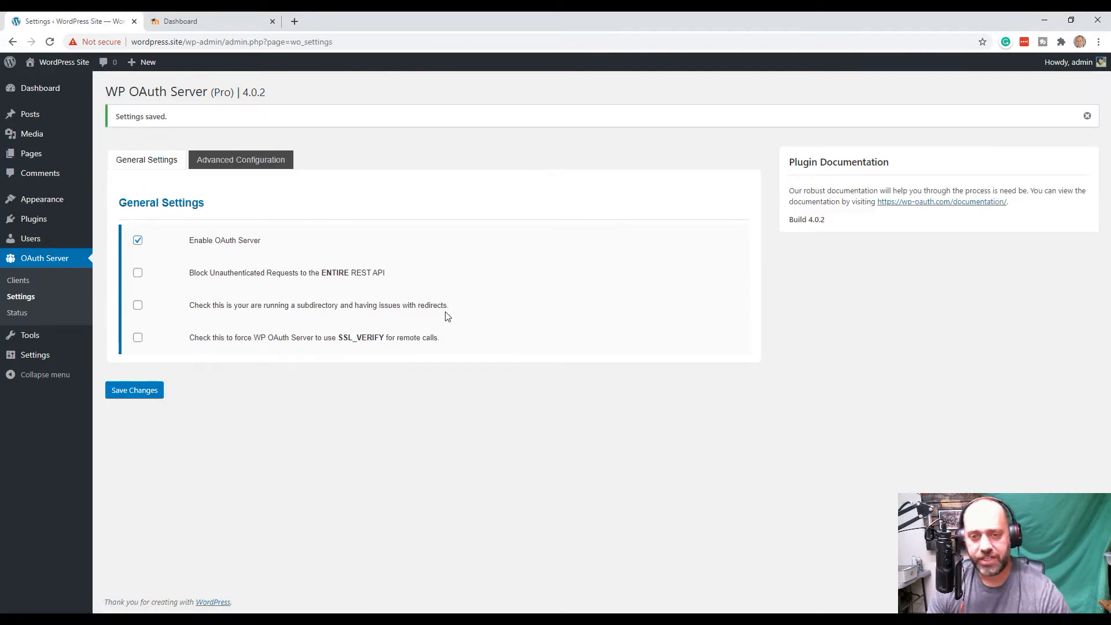
Start a new OAuth server client and name it "Moodle Test"
click(58, 281)
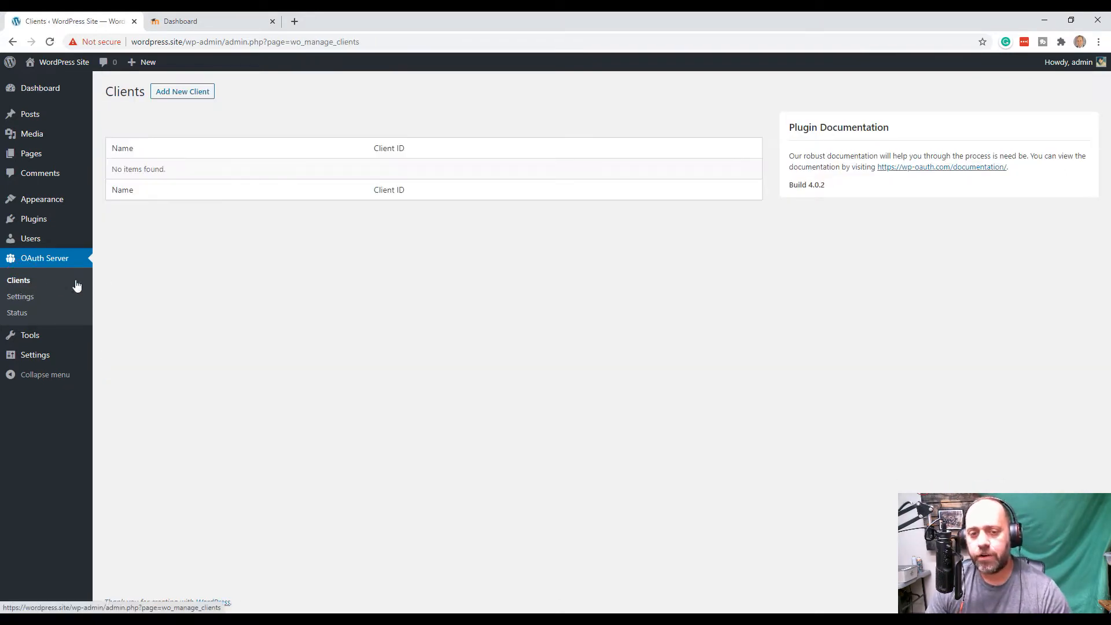
click(186, 96)
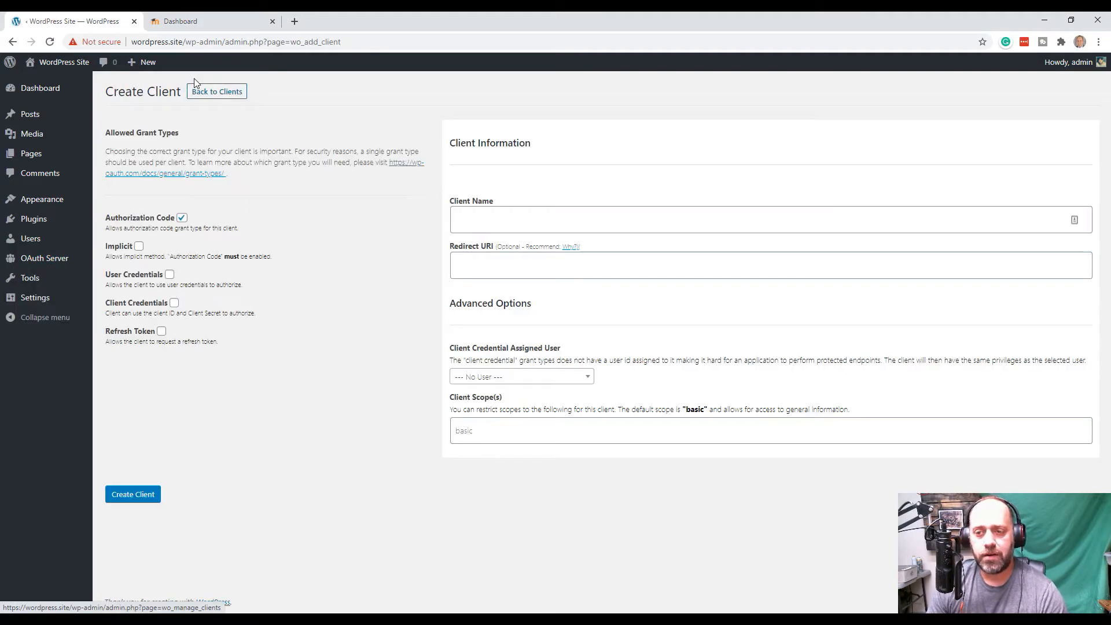
click(621, 219)
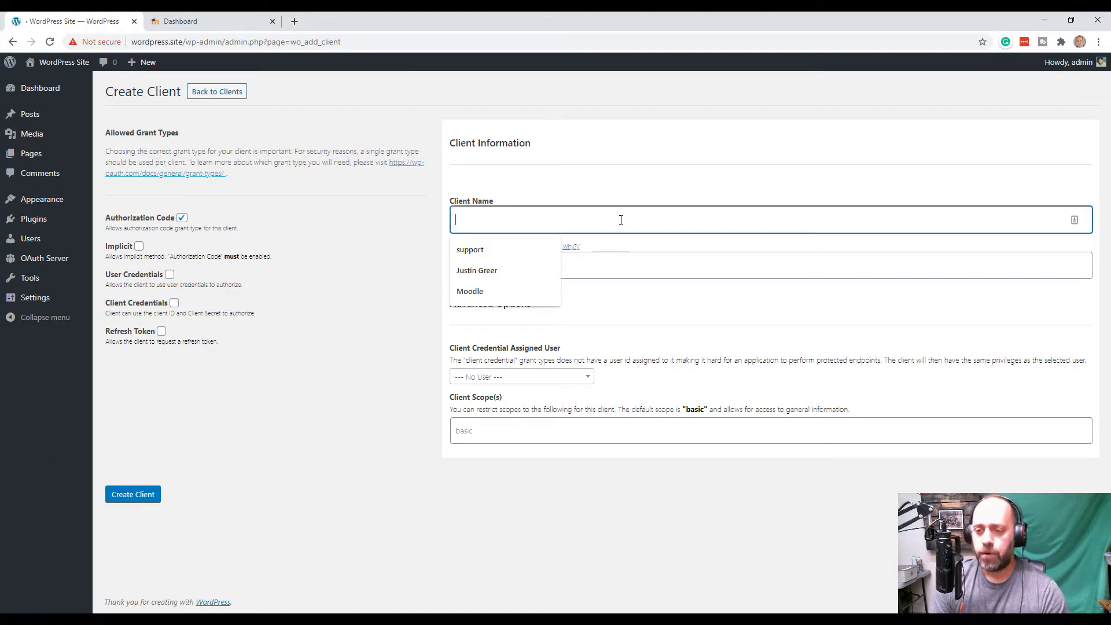
text(Moodle )
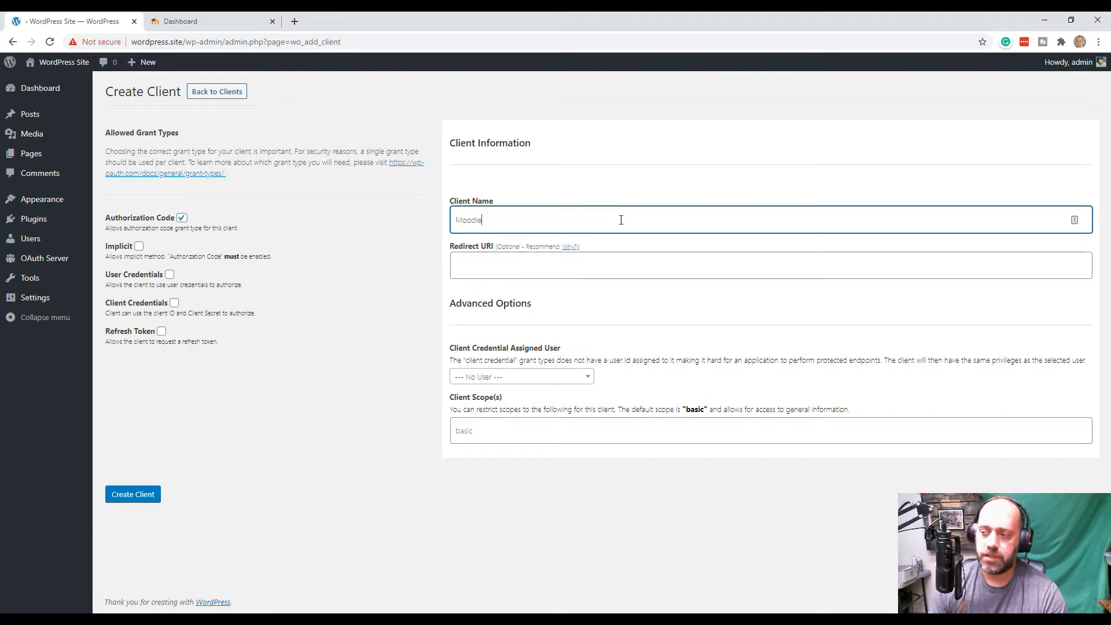
text(Test)
key(BackSpace)
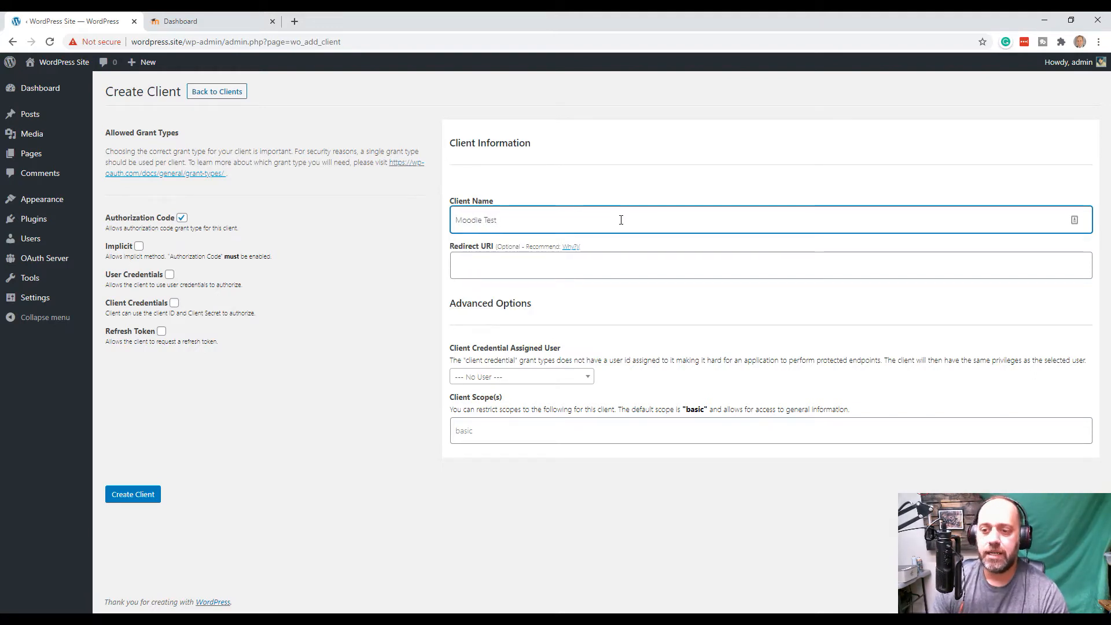
click(531, 266)
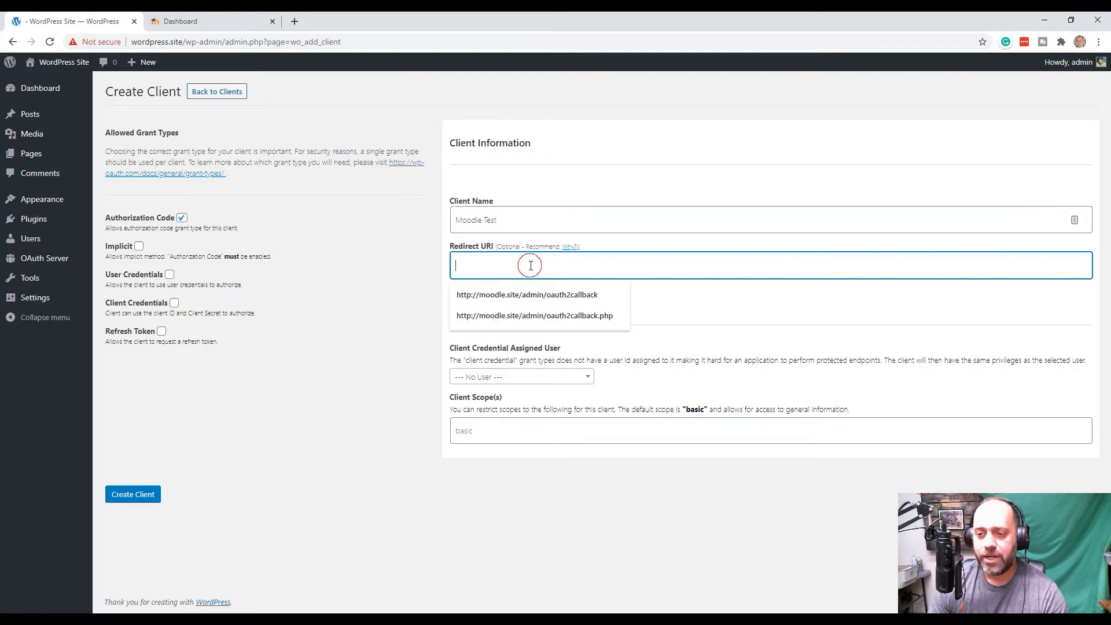
click(440, 238)
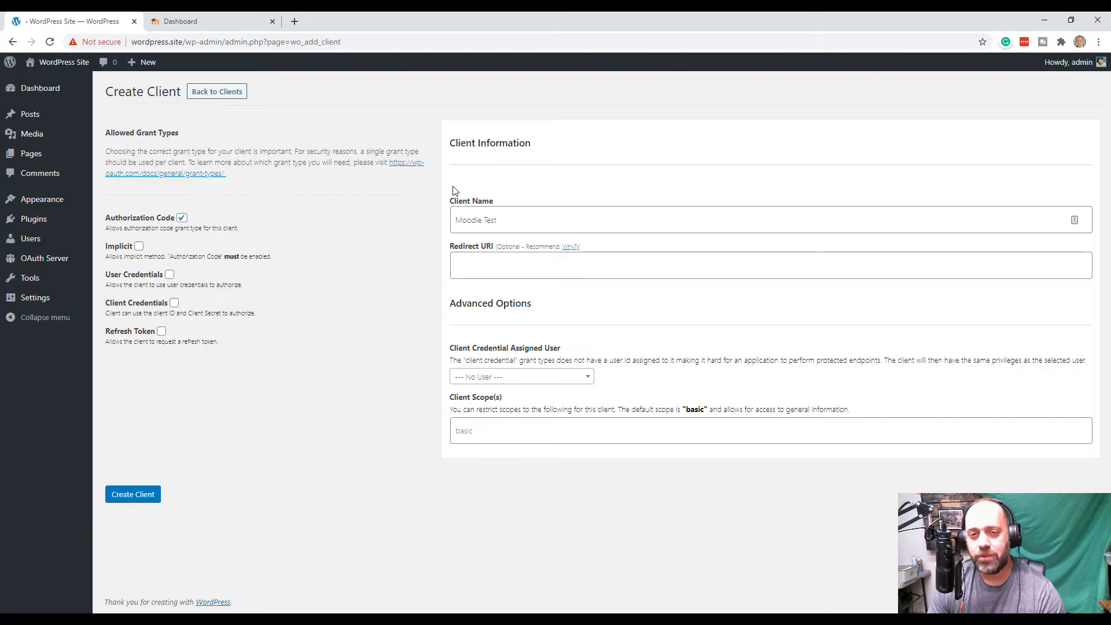
click(220, 21)
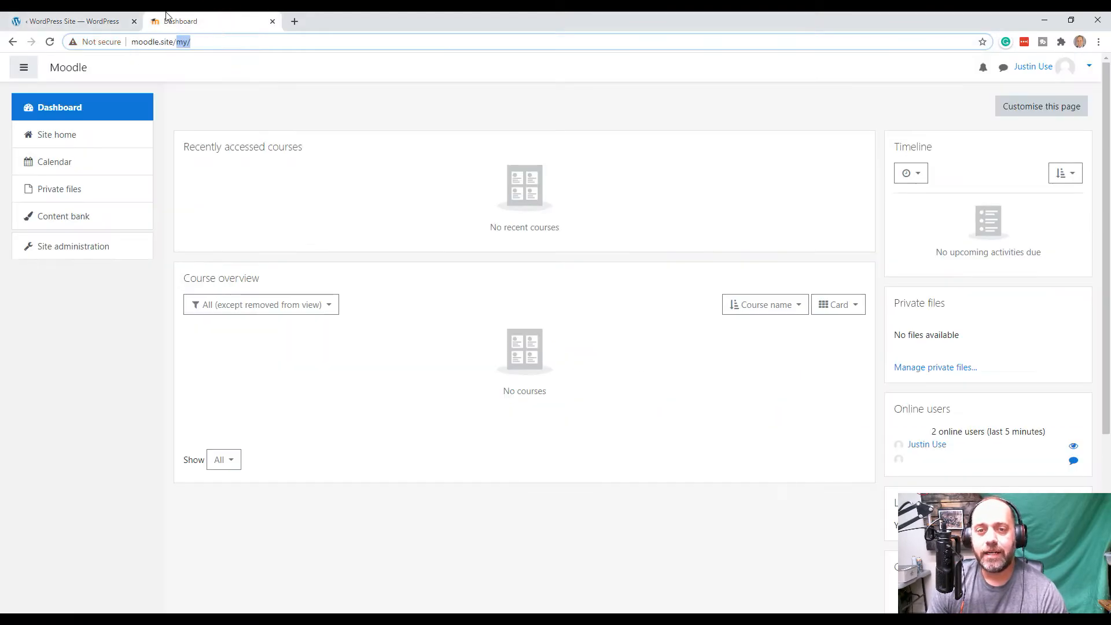
click(98, 21)
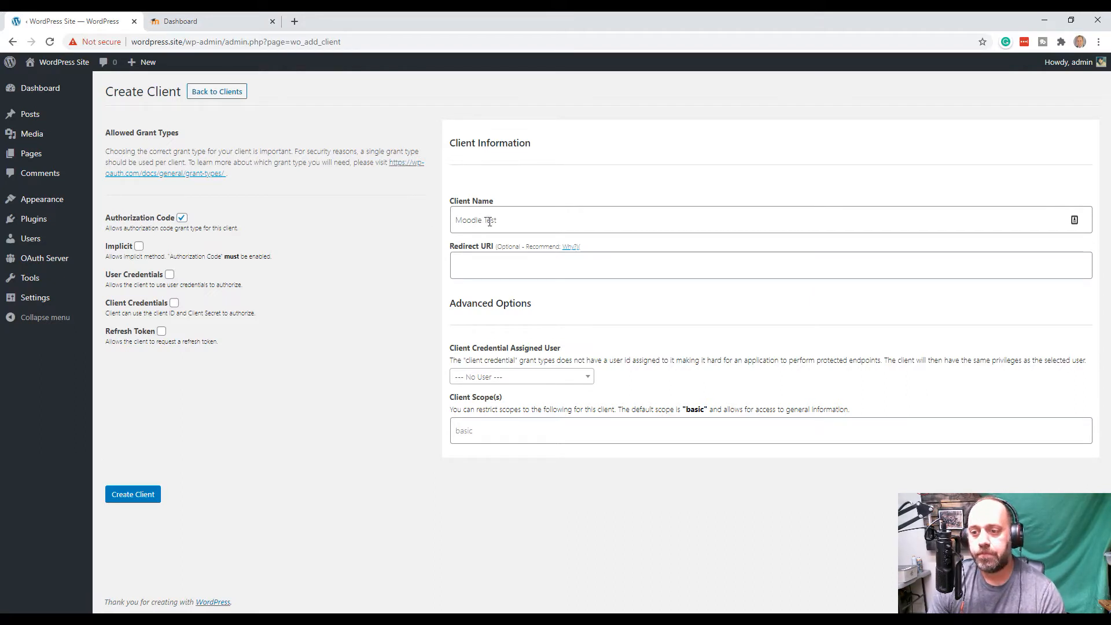
click(504, 266)
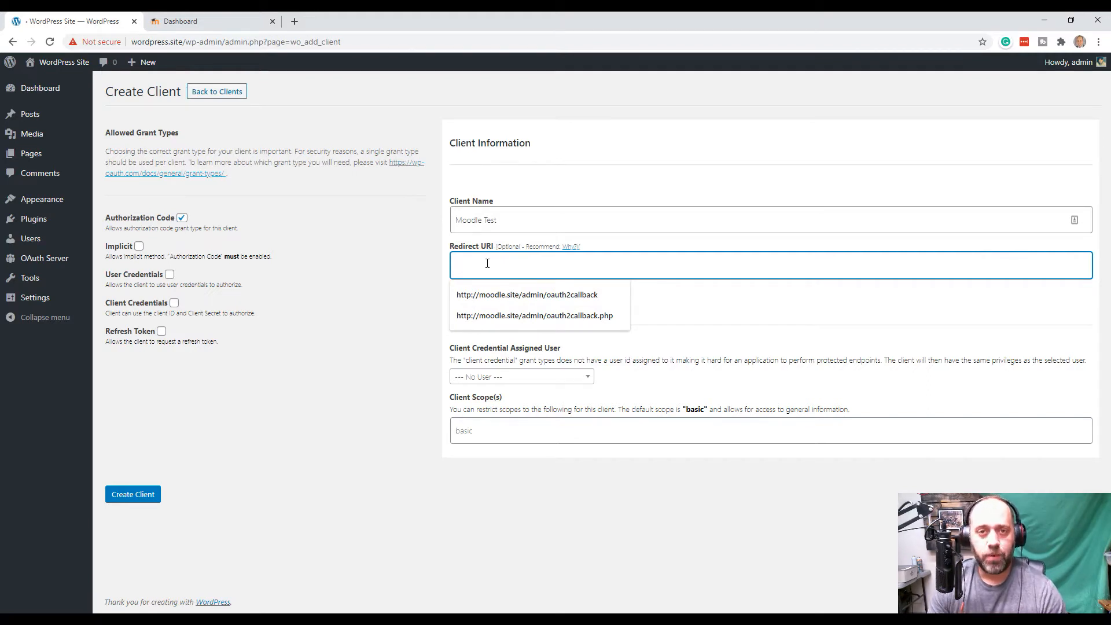
text(ttp:)
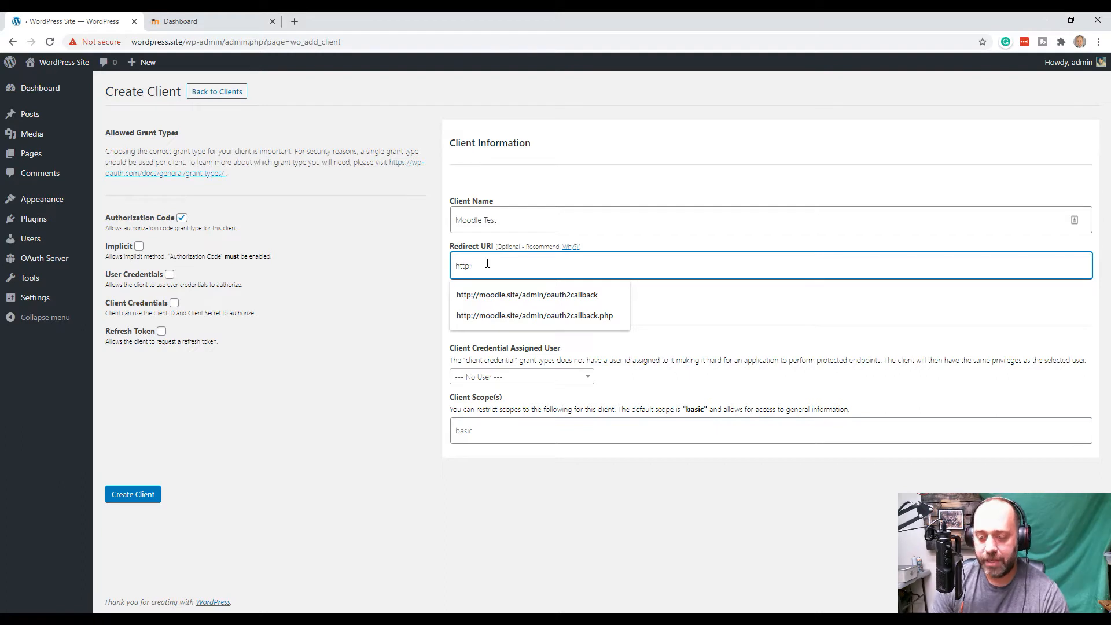
text(//)
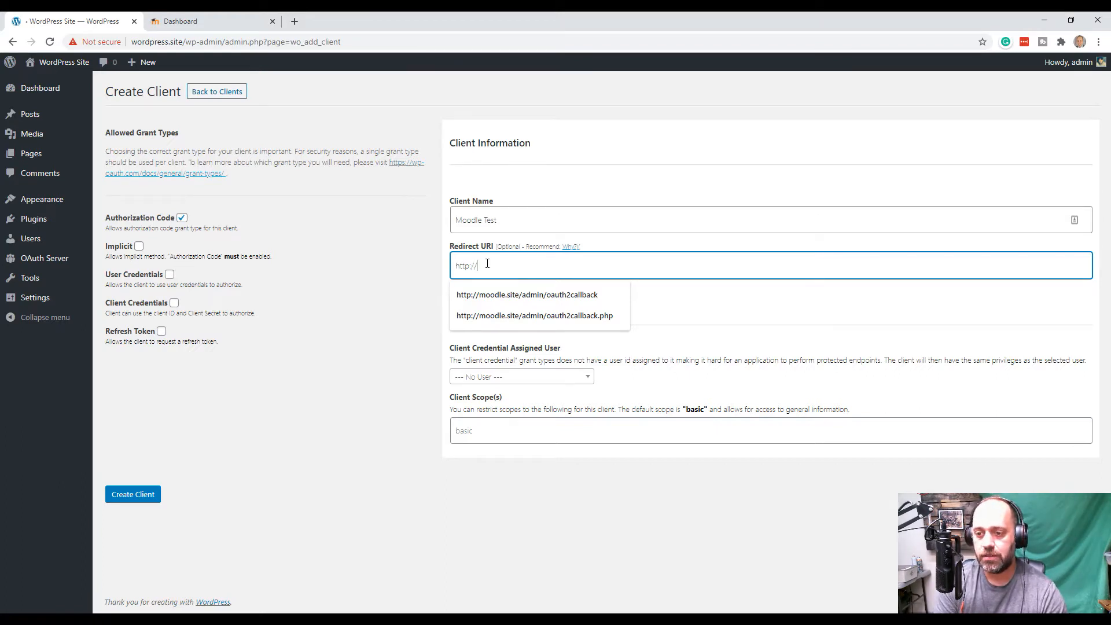
text(moodle.site/admin)
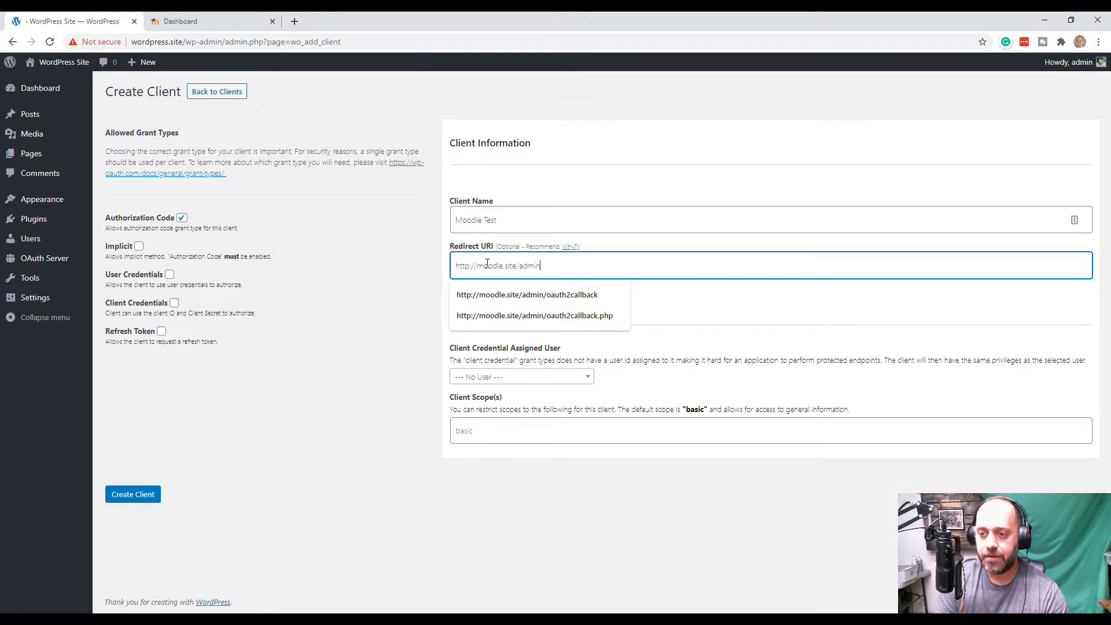
text(/oaut)
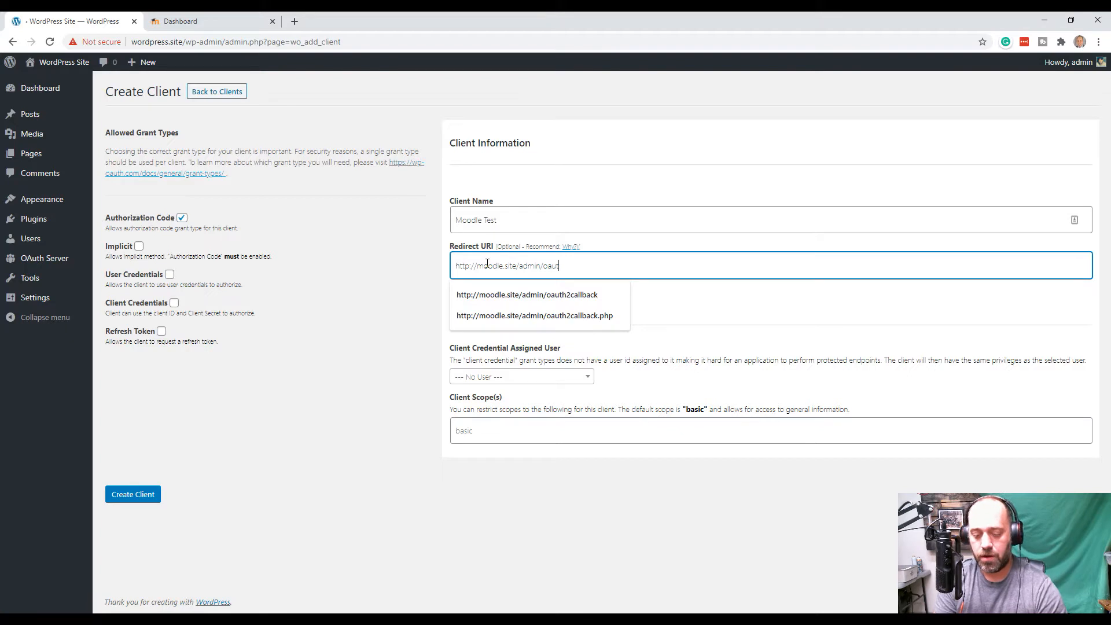
text(h2callback)
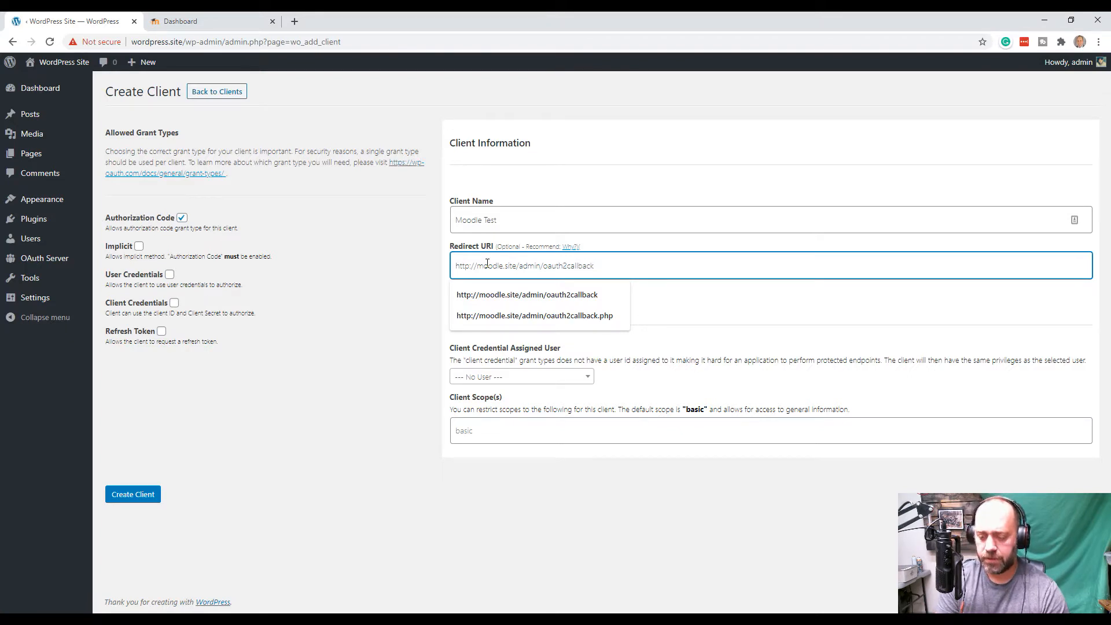
text(.php)
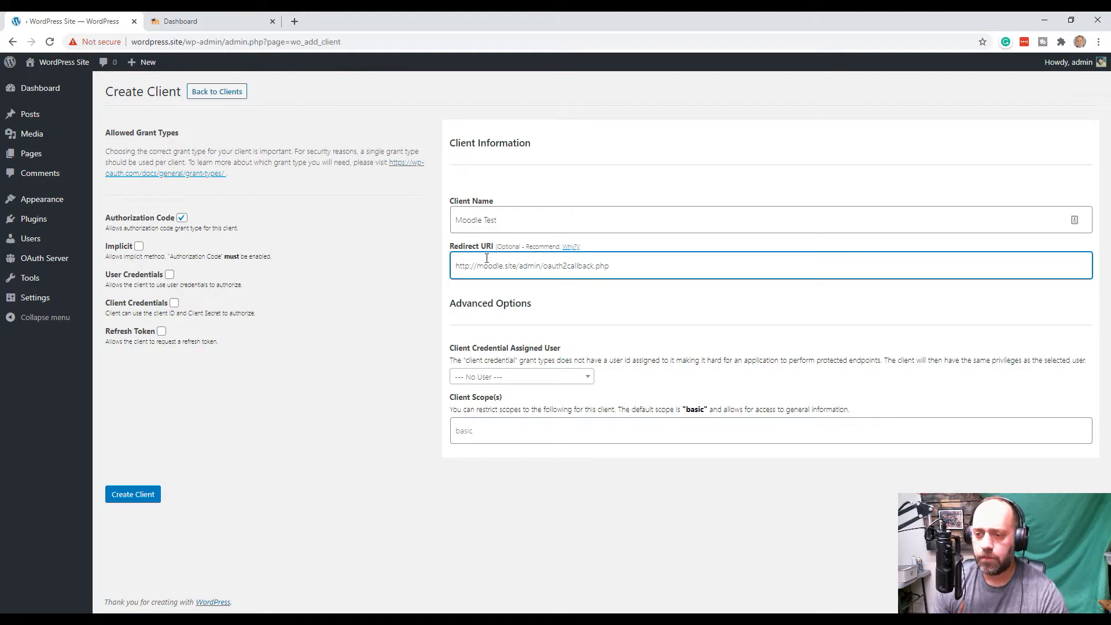
drag(485, 265, 647, 266)
click(510, 268)
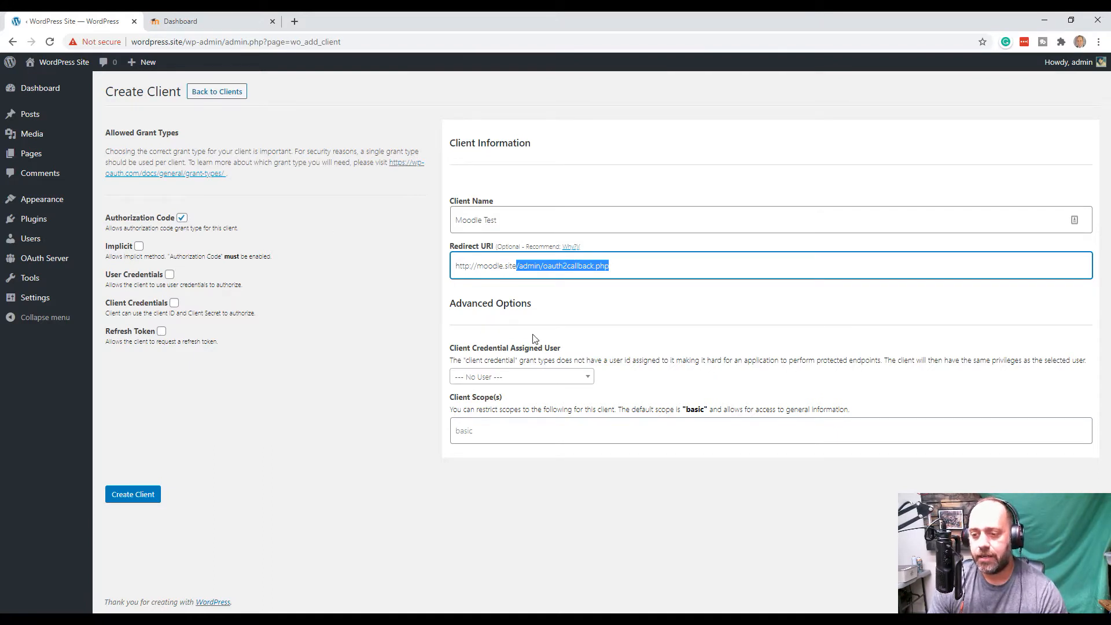
click(694, 303)
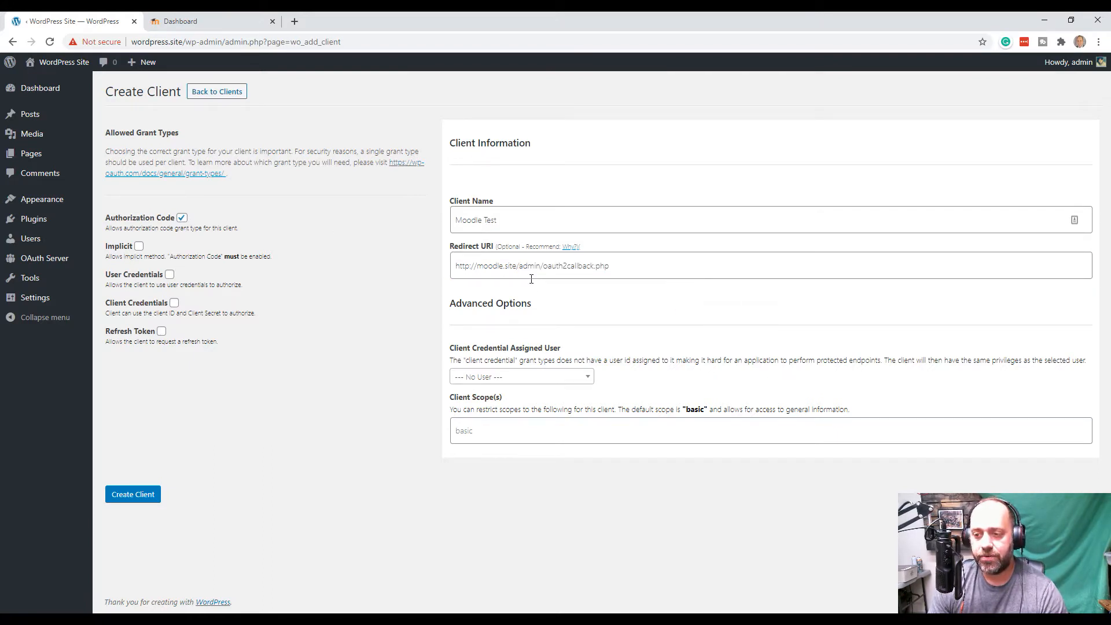
click(144, 496)
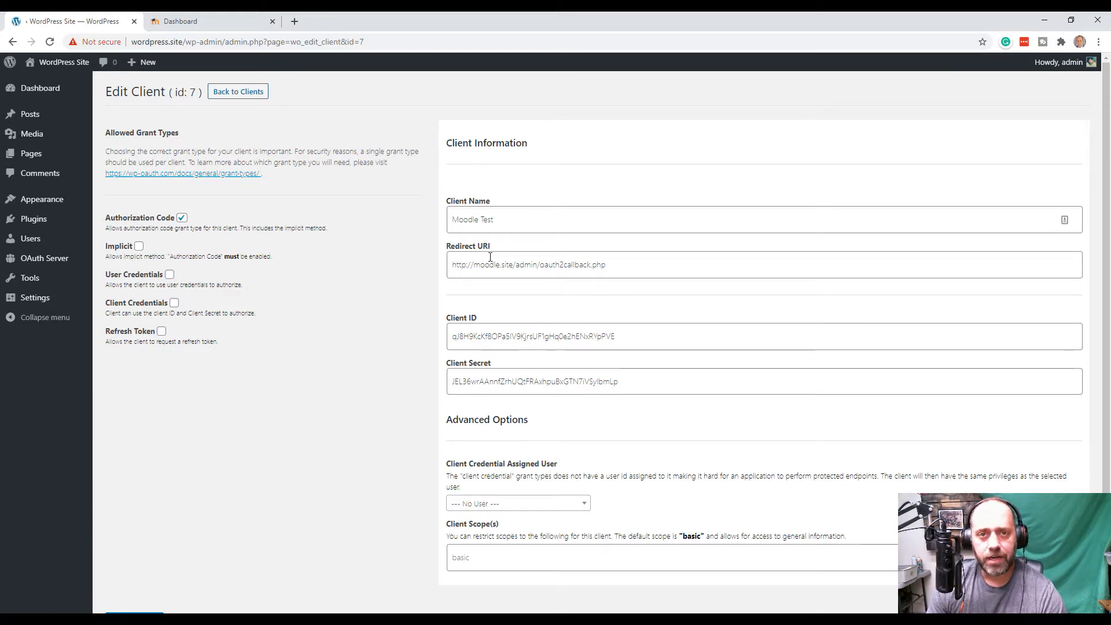
Examine the new client's ID and secret, and select the full client ID
drag(469, 336, 618, 339)
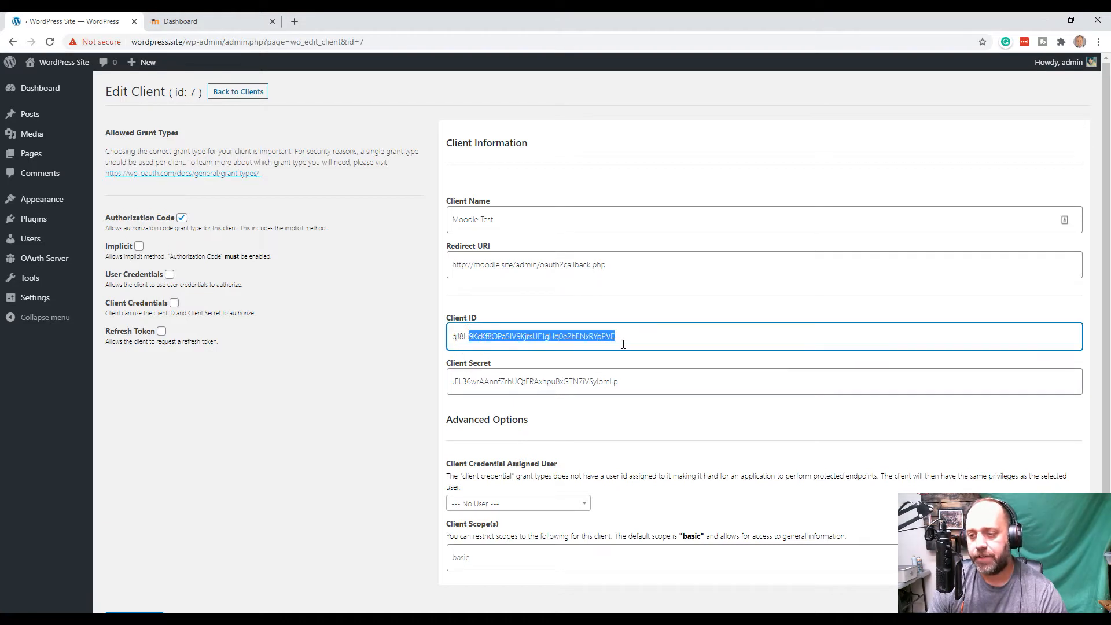
double_click(558, 380)
double_click(566, 334)
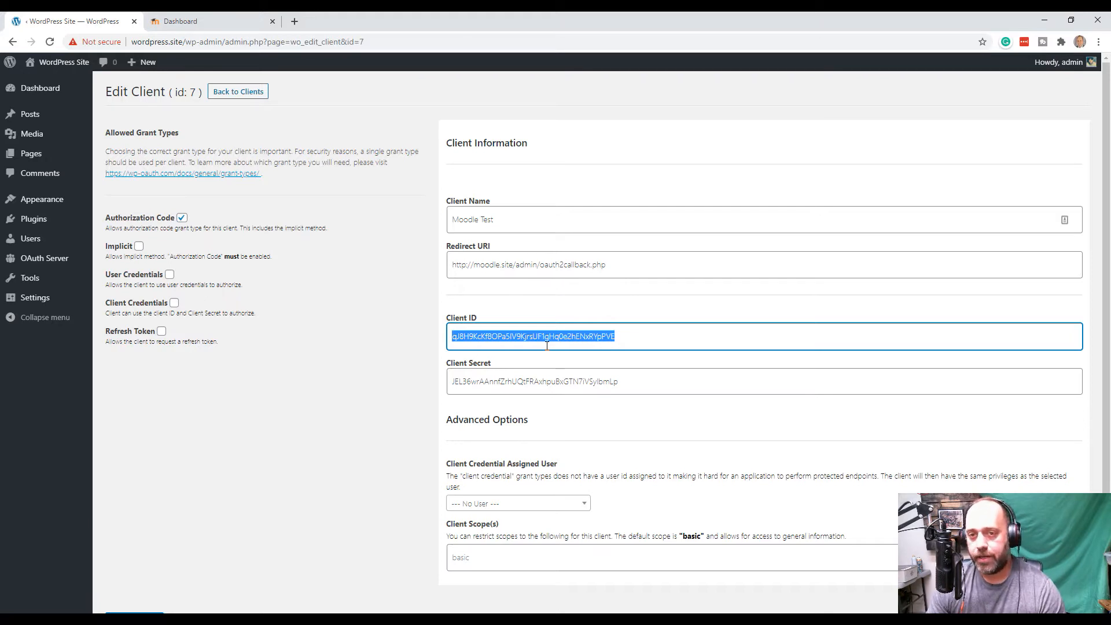
Switch to the Moodle site and open the OAuth 2 services page in its server administration
click(217, 24)
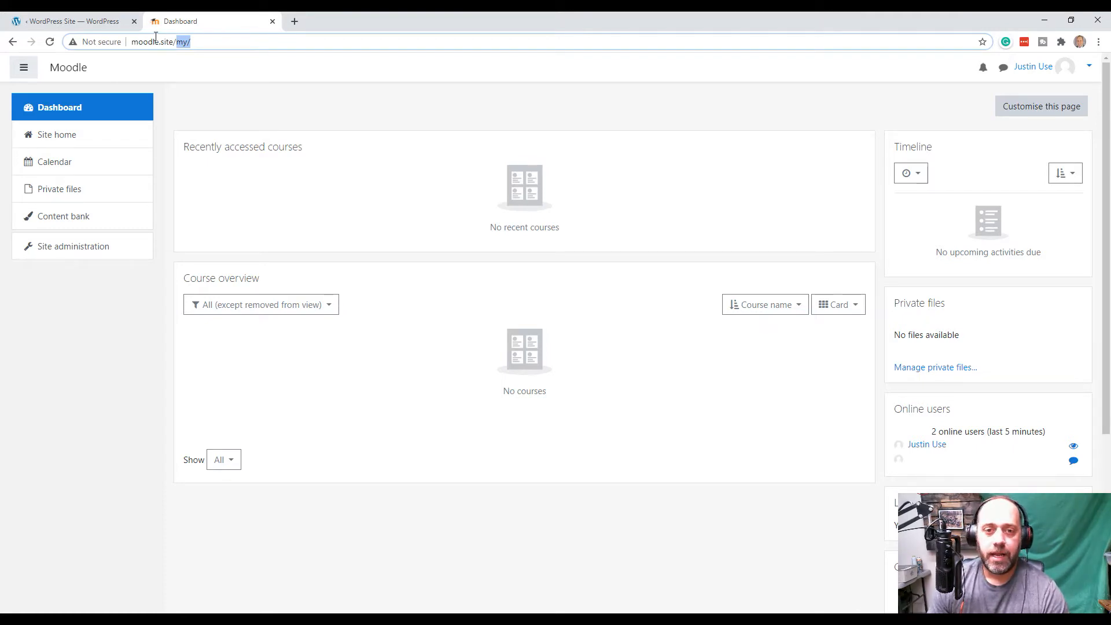
click(23, 67)
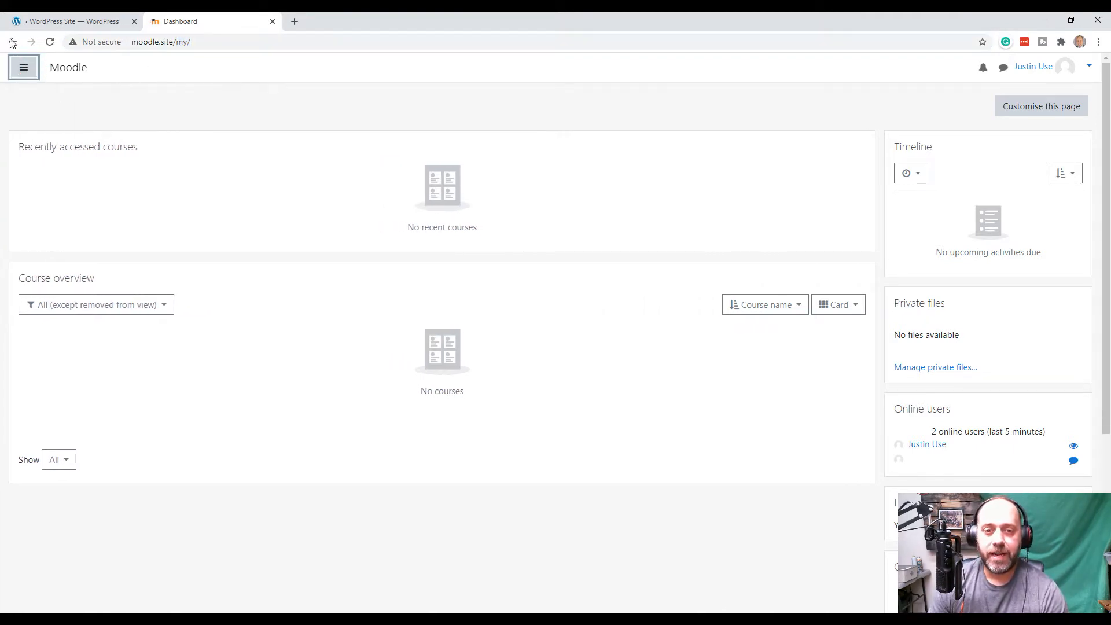
click(24, 67)
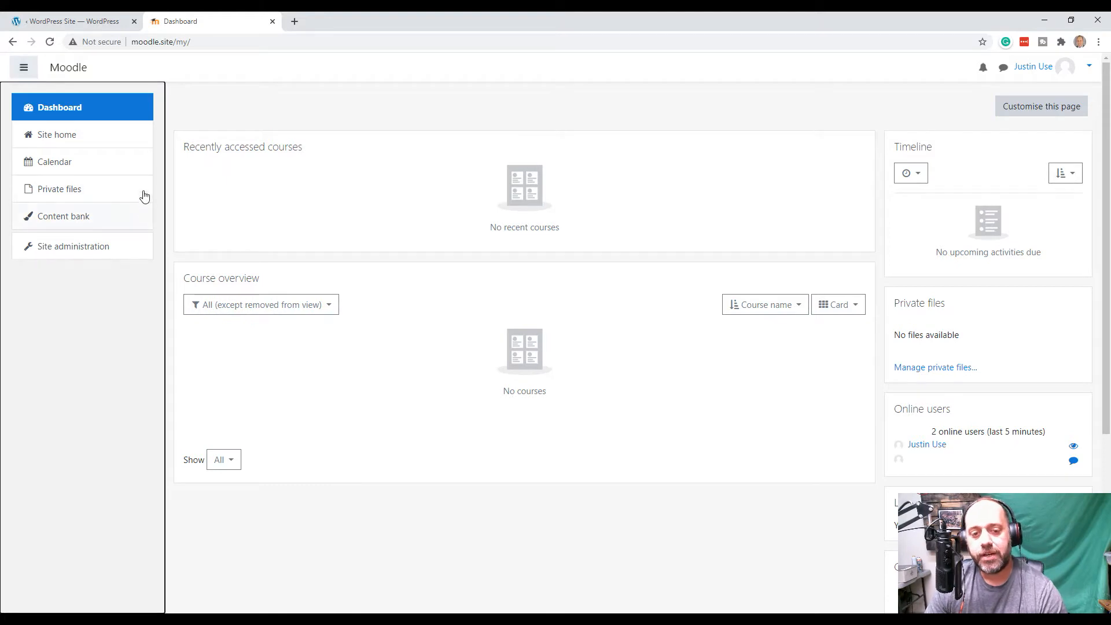
click(73, 249)
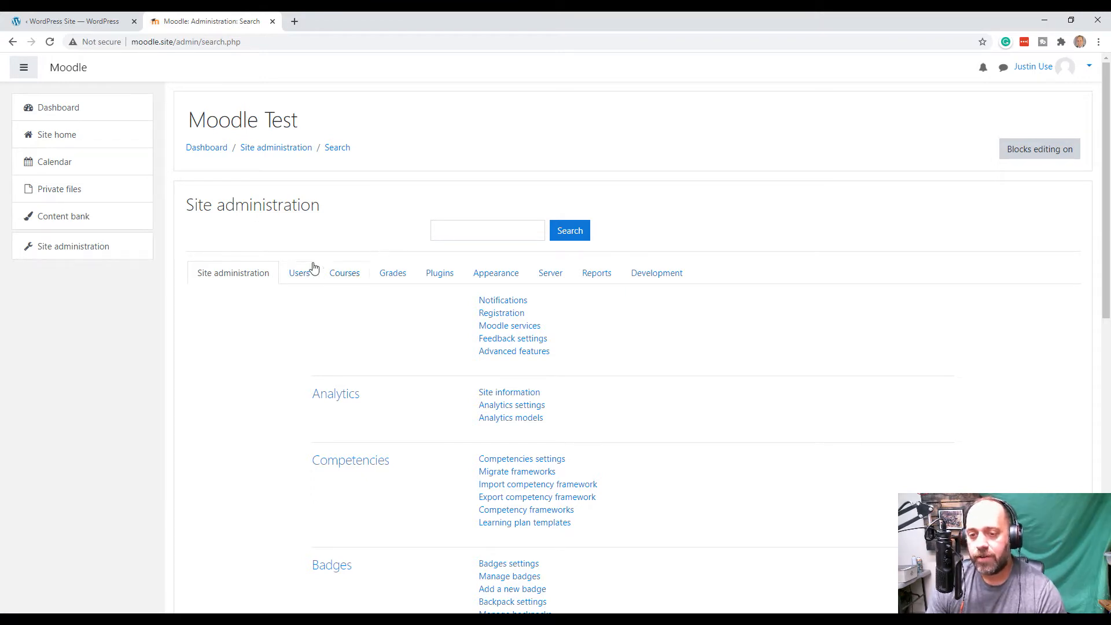
click(546, 280)
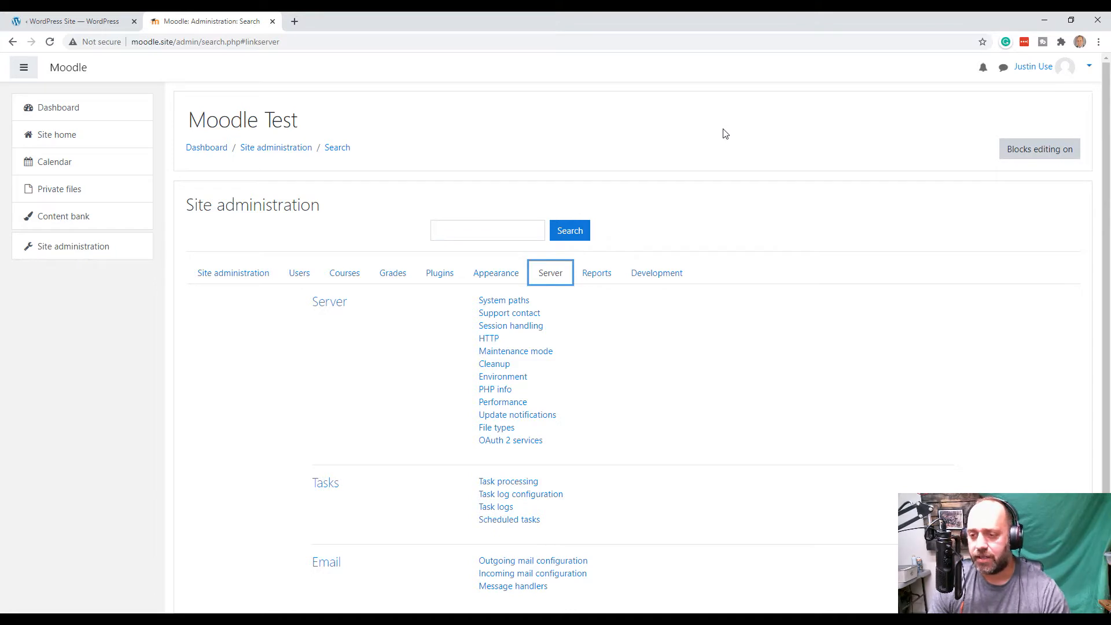
click(532, 440)
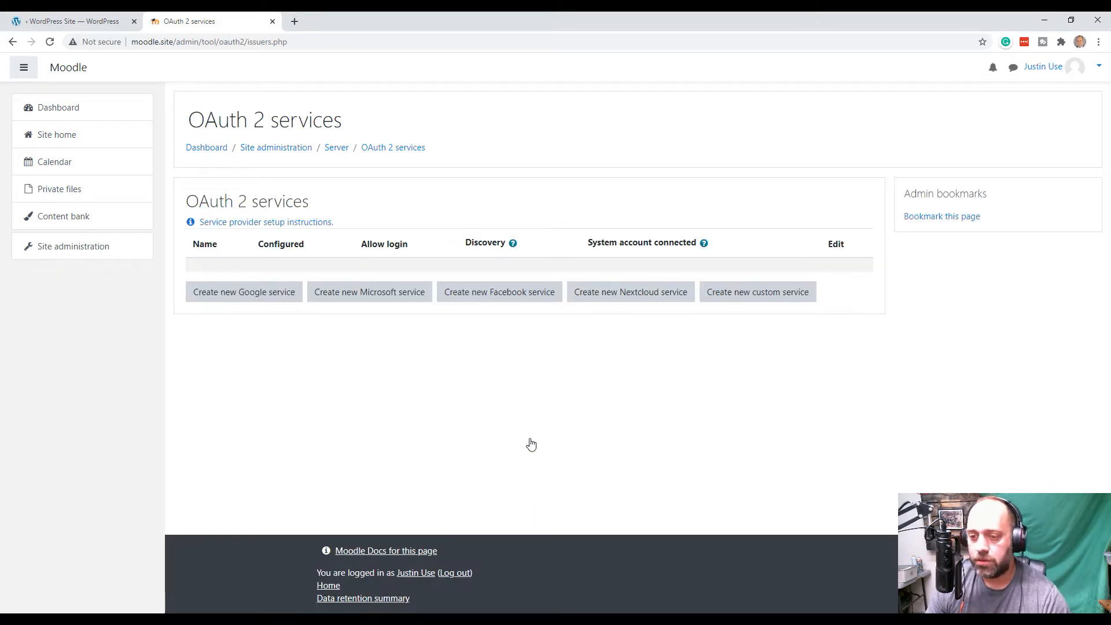
drag(225, 200, 365, 236)
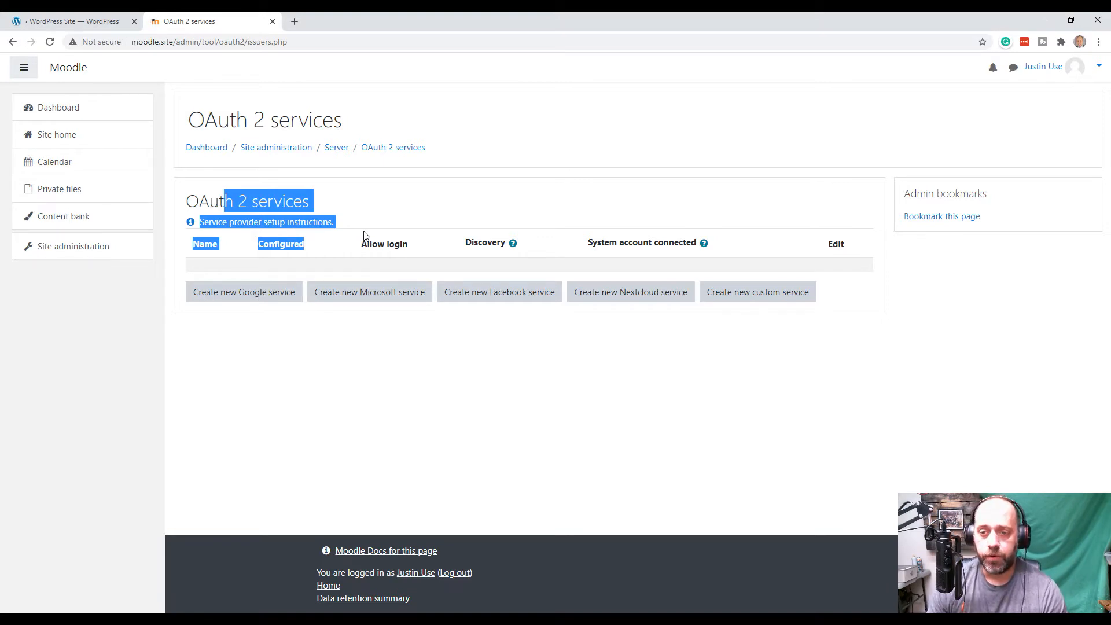
Start a new custom OAuth 2 service and name it "WordPress Test"
click(761, 294)
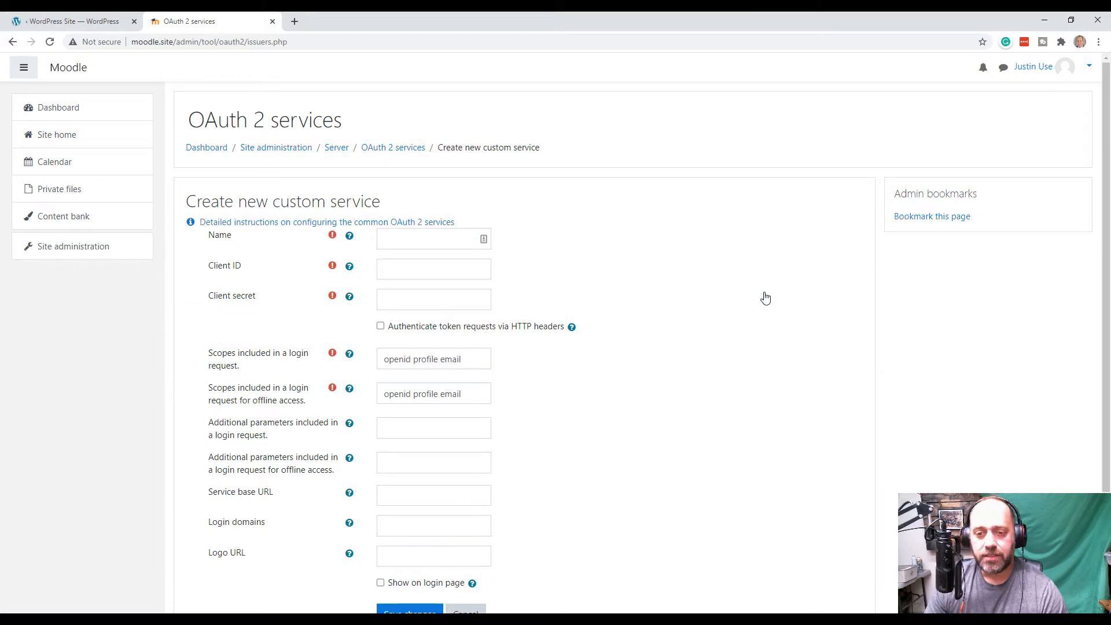
click(416, 235)
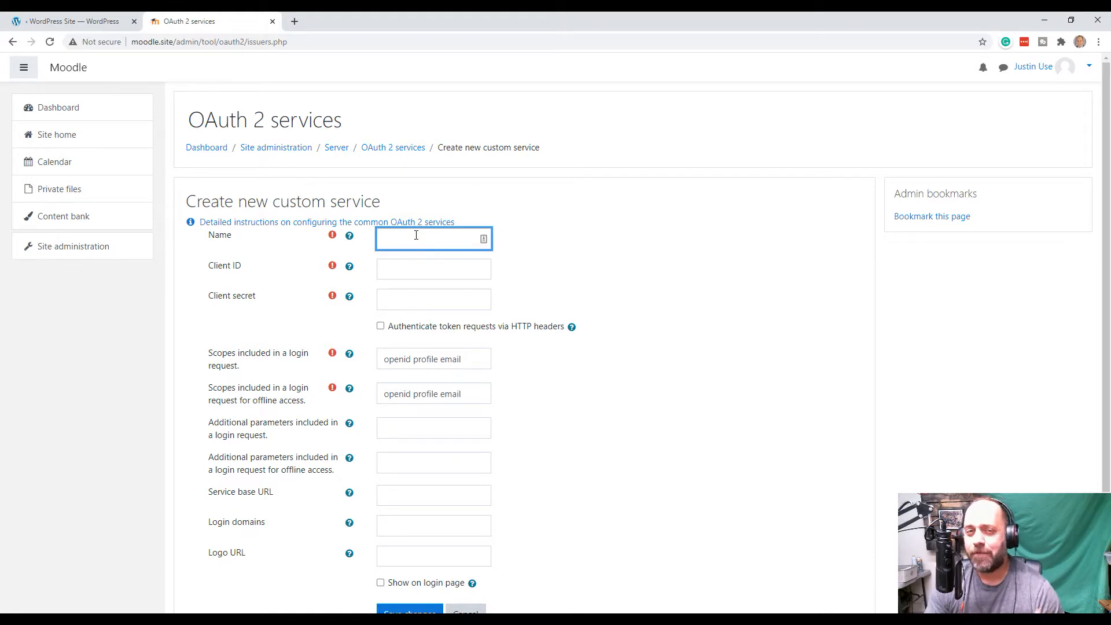
text(WordPress)
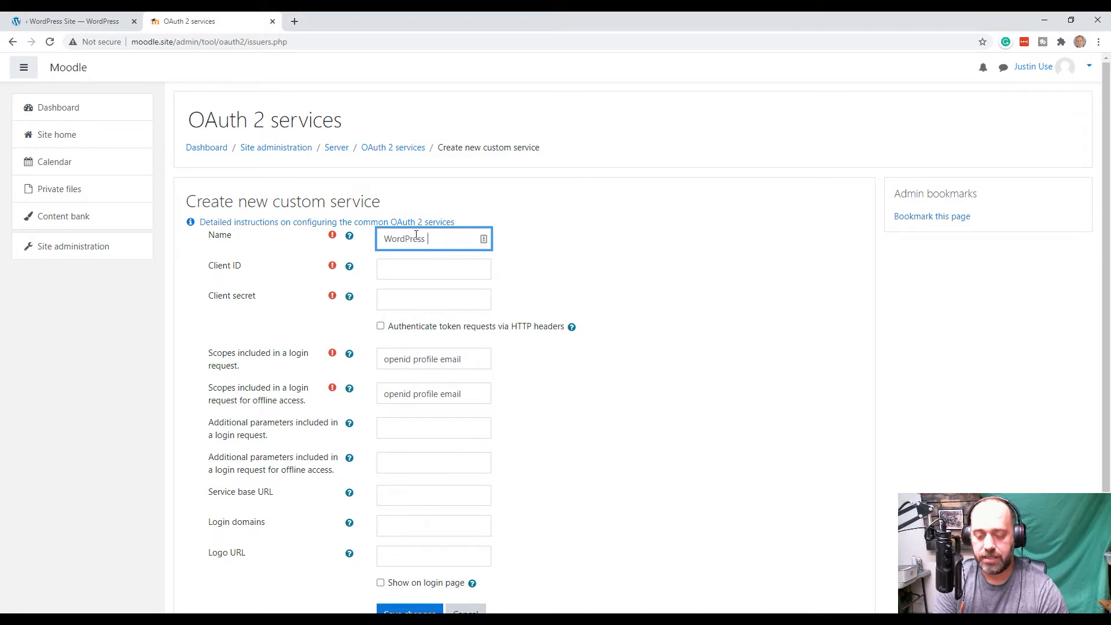
text(est)
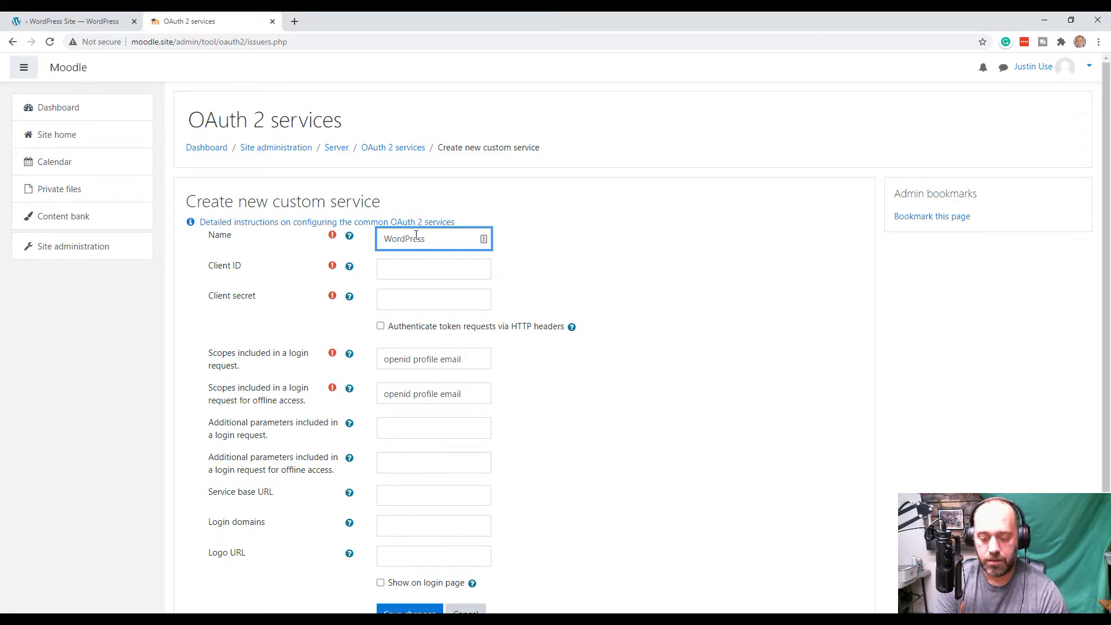
text(t)
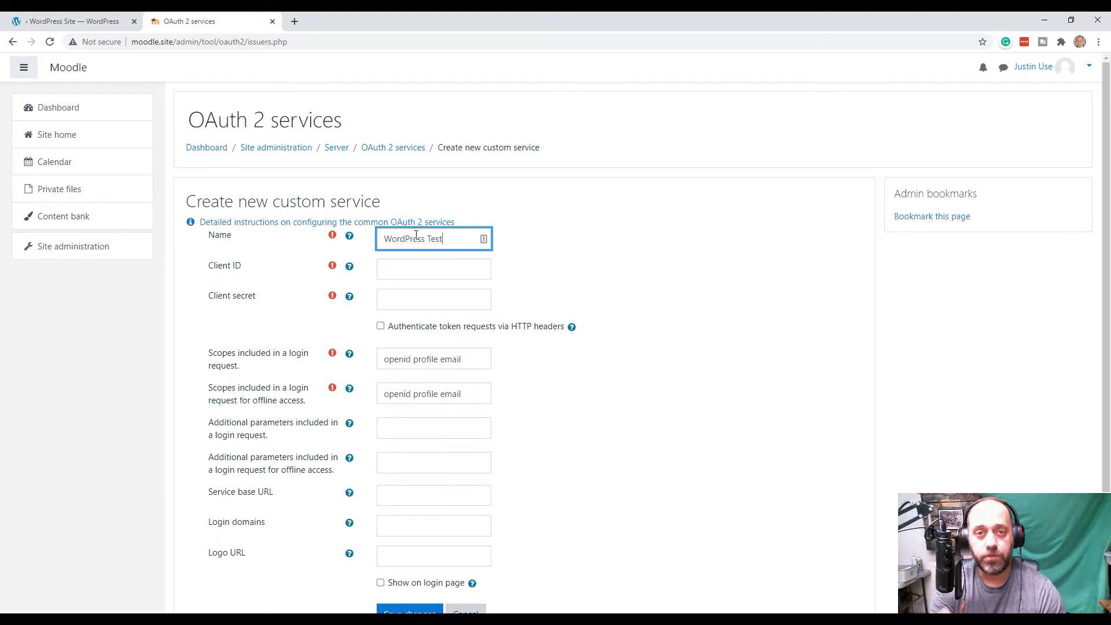
Copy the client ID from the WordPress OAuth client into the Moodle service's Client ID
click(422, 269)
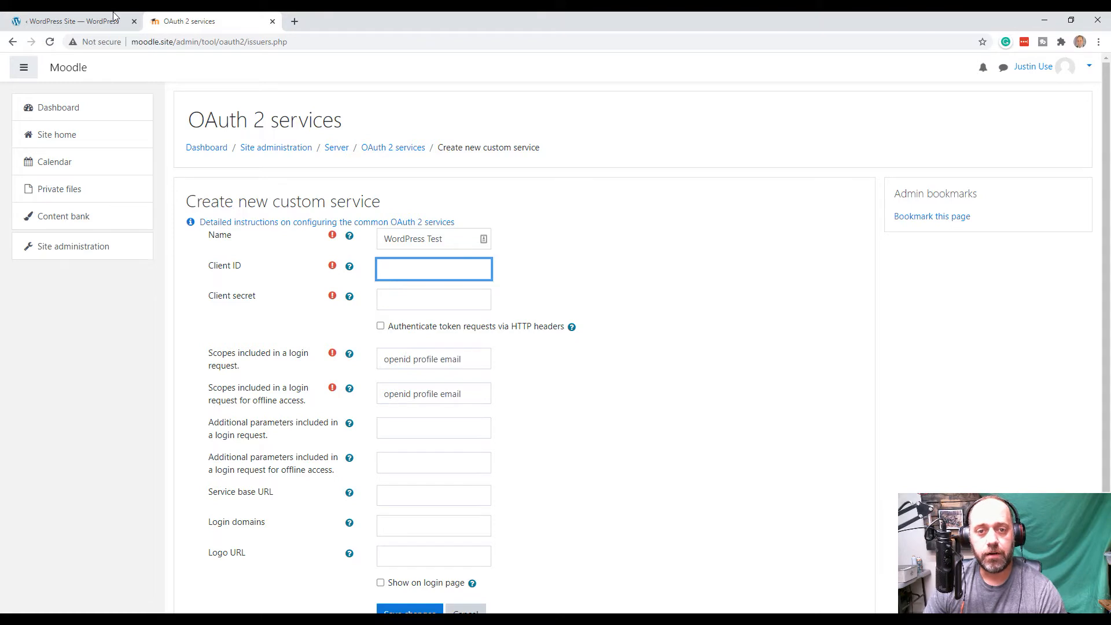
click(92, 21)
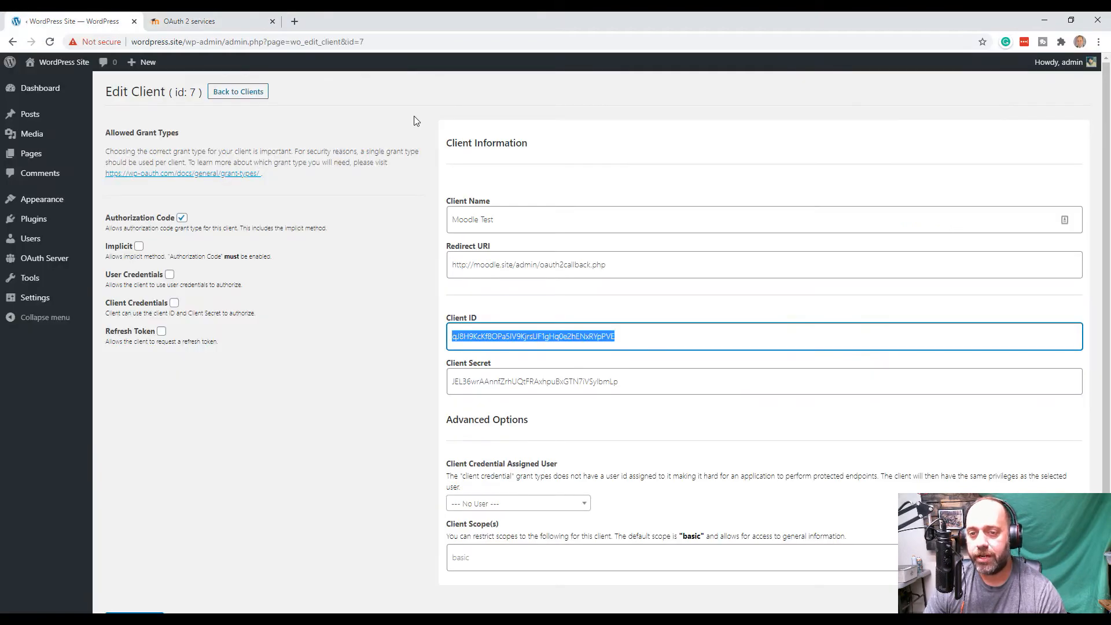
click(522, 336)
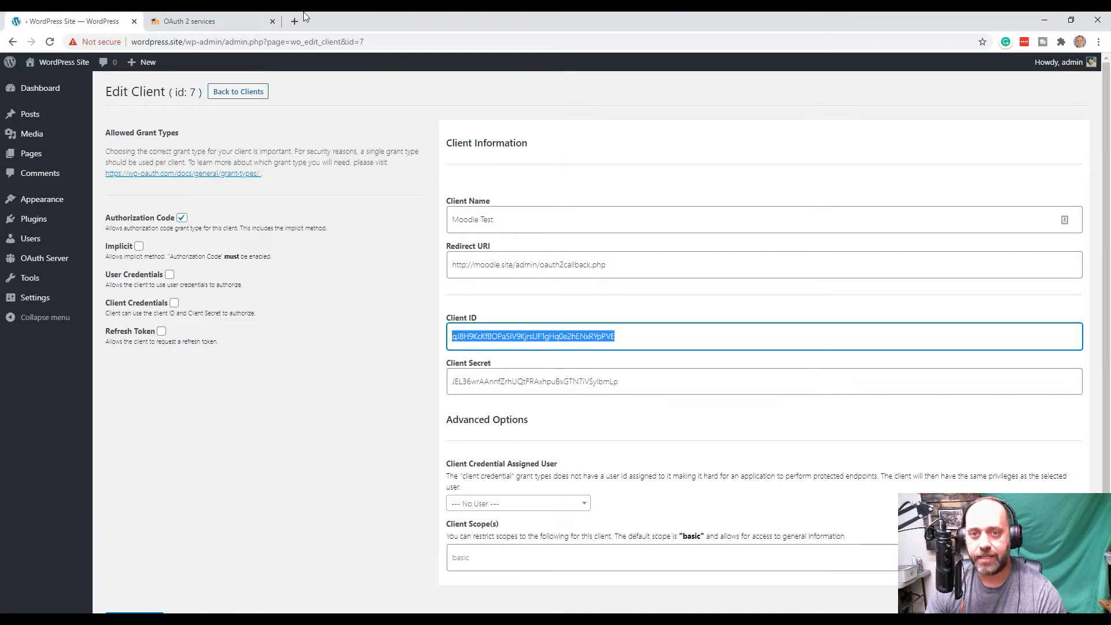
click(220, 21)
click(446, 266)
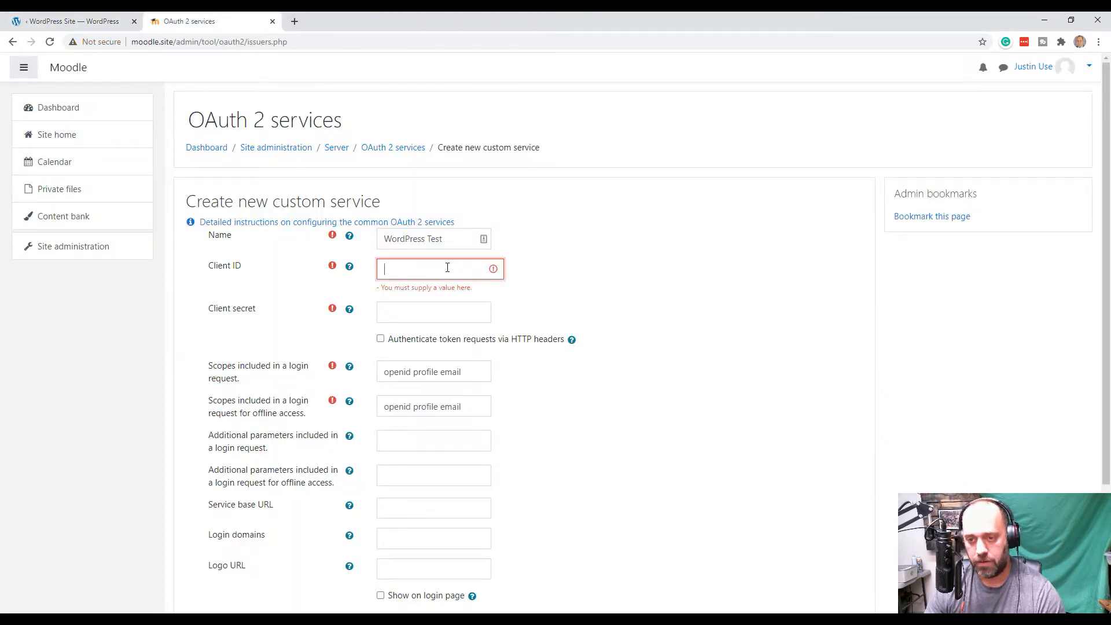
key(ctrl+v)
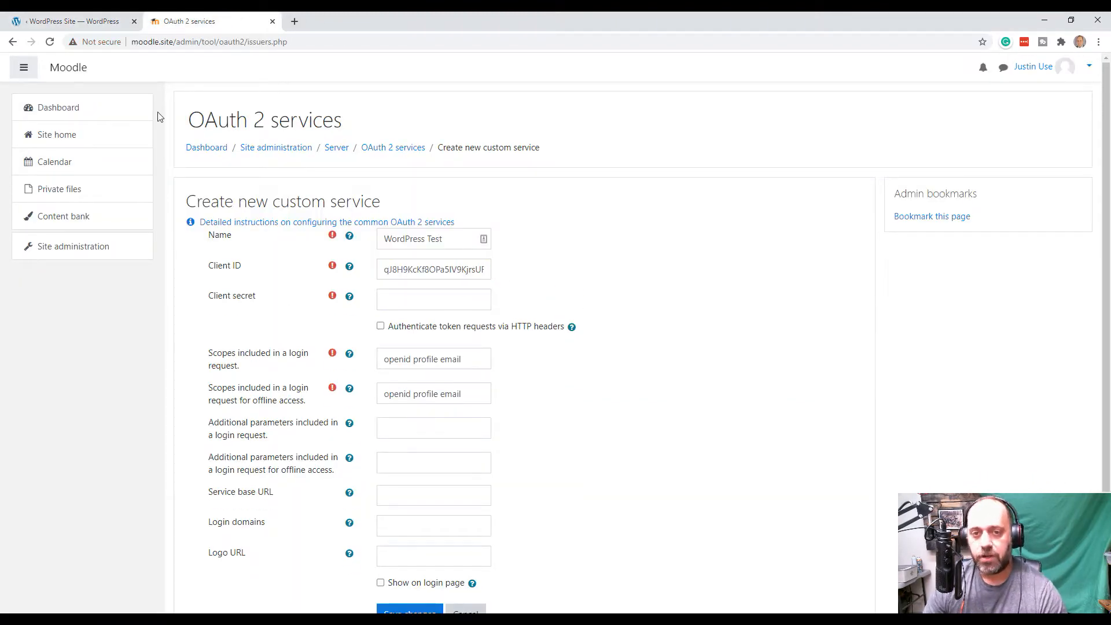
Copy the client secret from the WordPress OAuth client into the Moodle service's Client secret
click(75, 21)
click(485, 381)
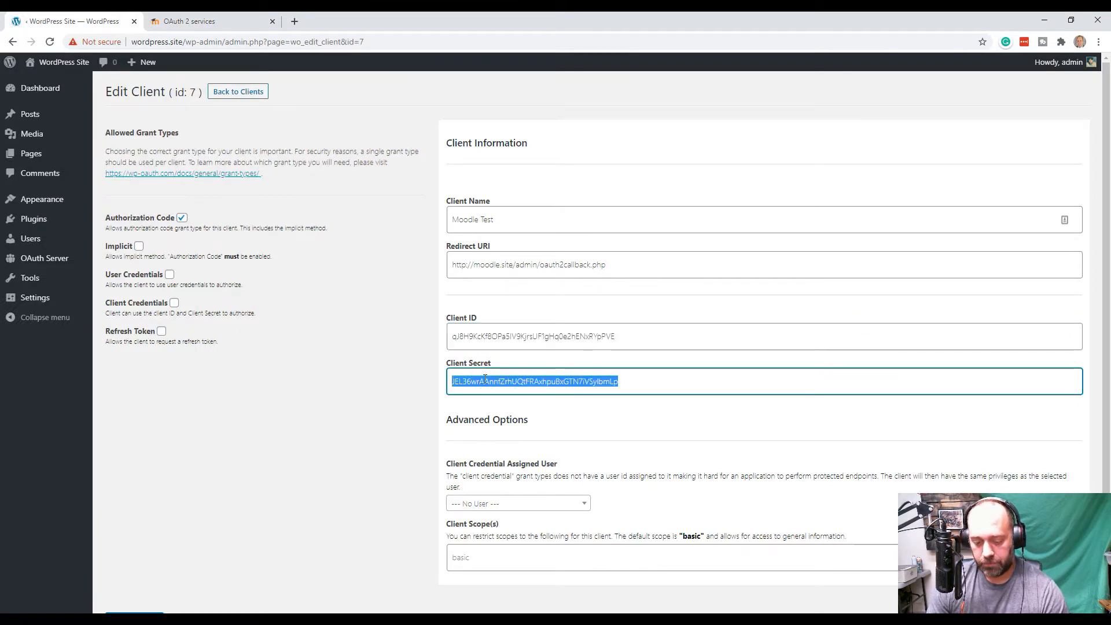
click(223, 18)
click(418, 299)
key(ctrl+v)
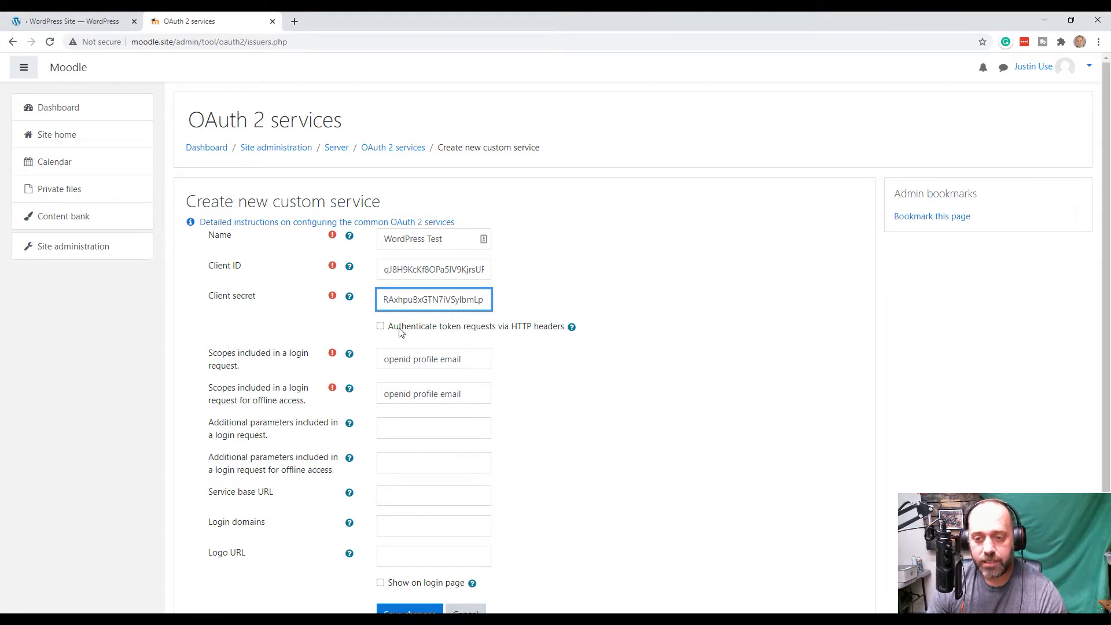
Examine the service's login and offline-access scopes and its additional login request parameters
click(397, 359)
drag(389, 360, 480, 360)
click(608, 360)
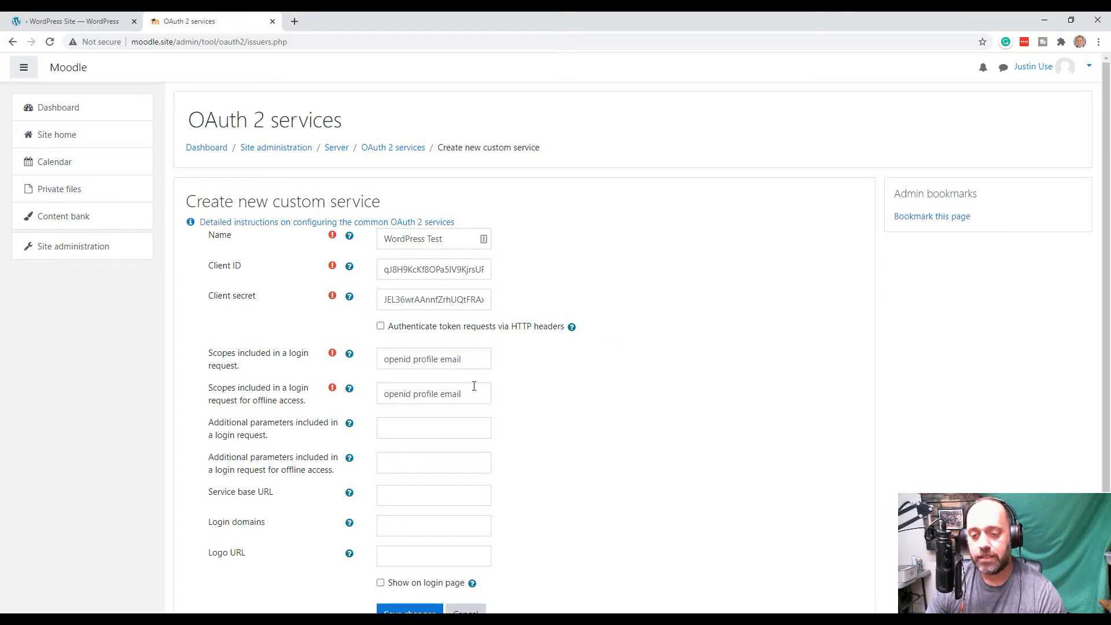
drag(385, 394, 443, 394)
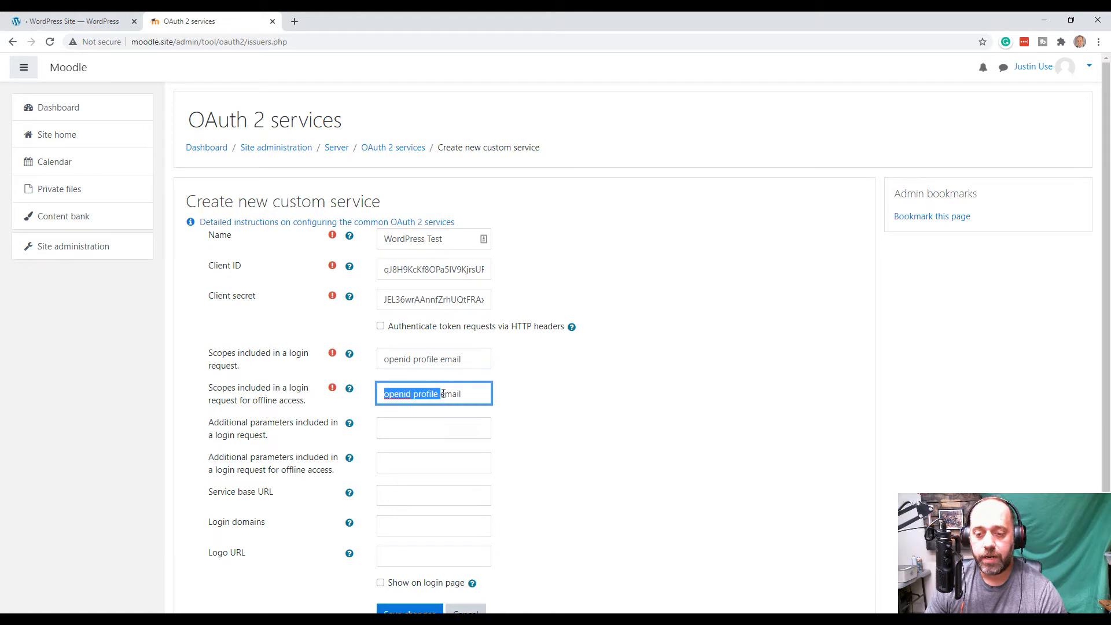
click(569, 389)
scroll(568, 389, down, 3)
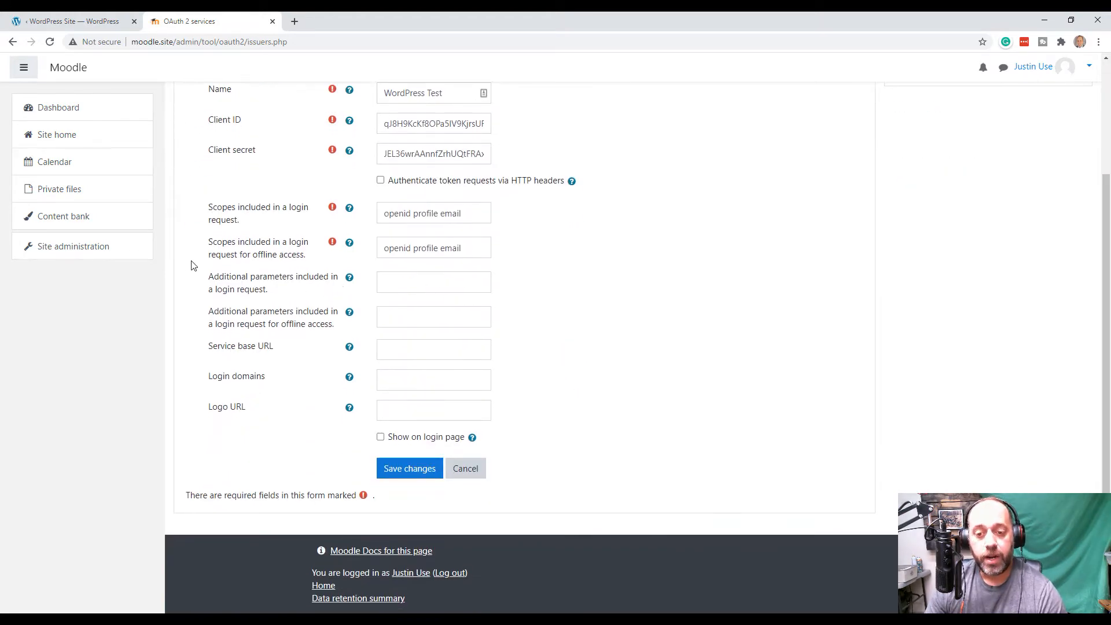
drag(221, 277, 326, 290)
drag(214, 311, 283, 324)
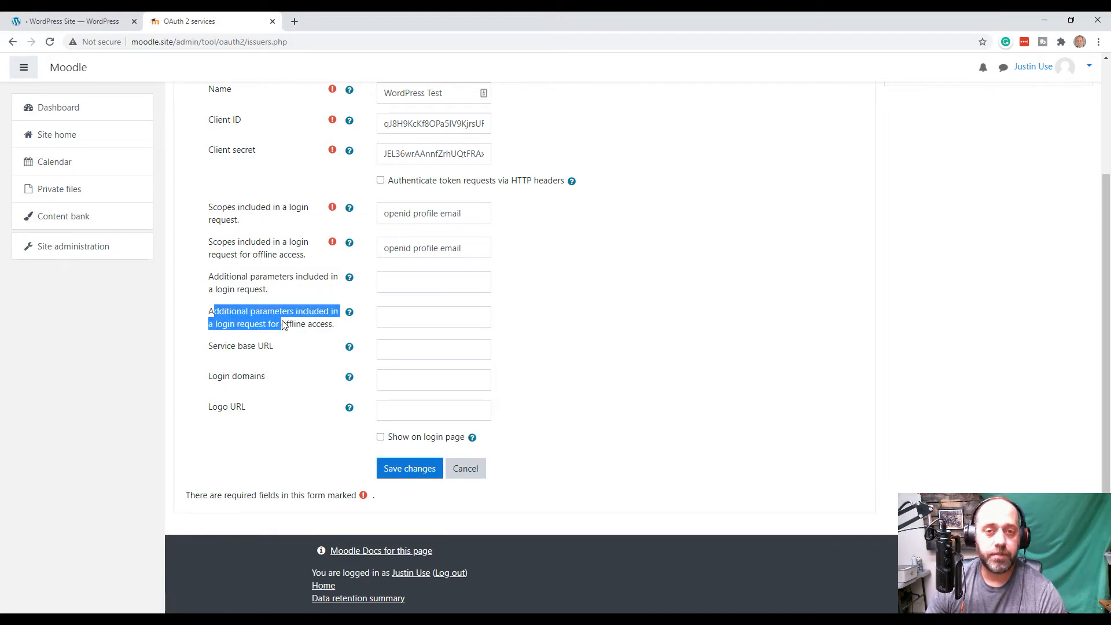
click(229, 348)
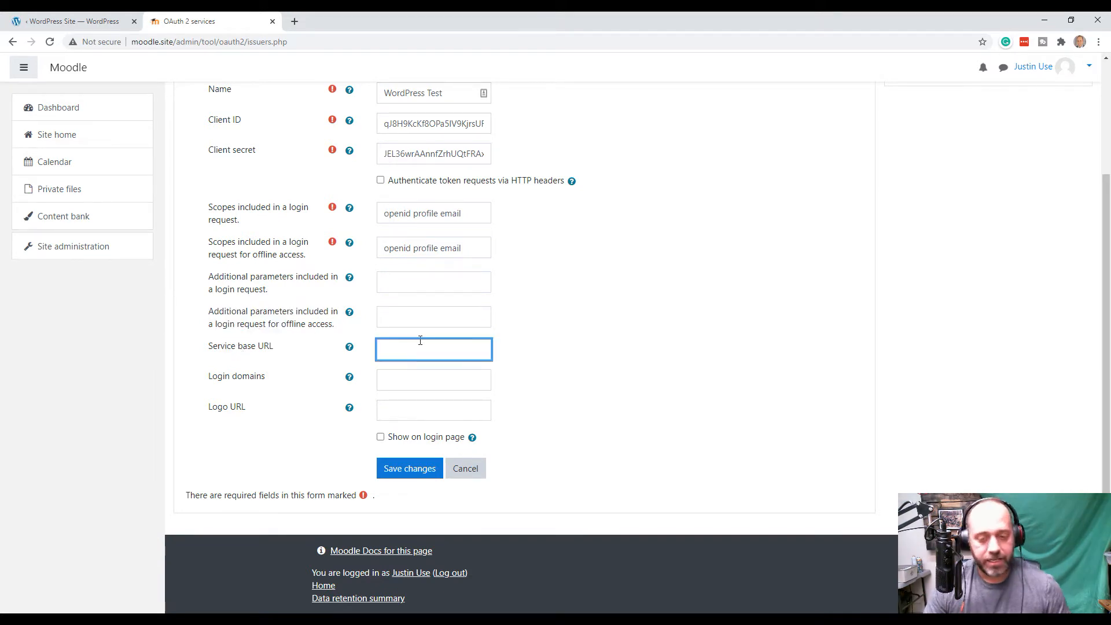
text(h)
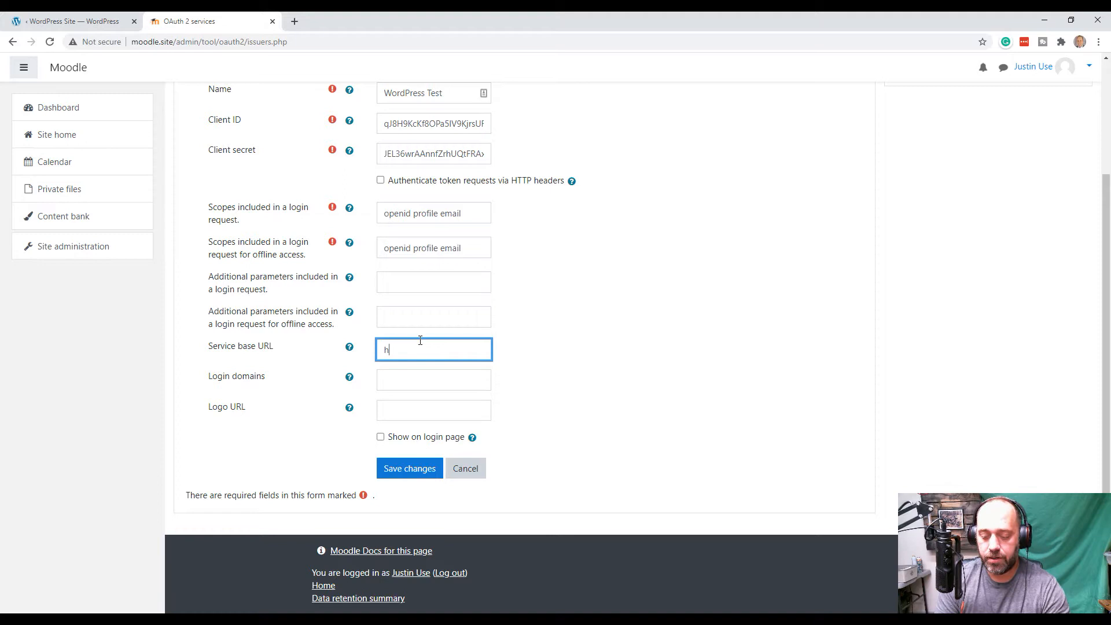
text(ttp:)
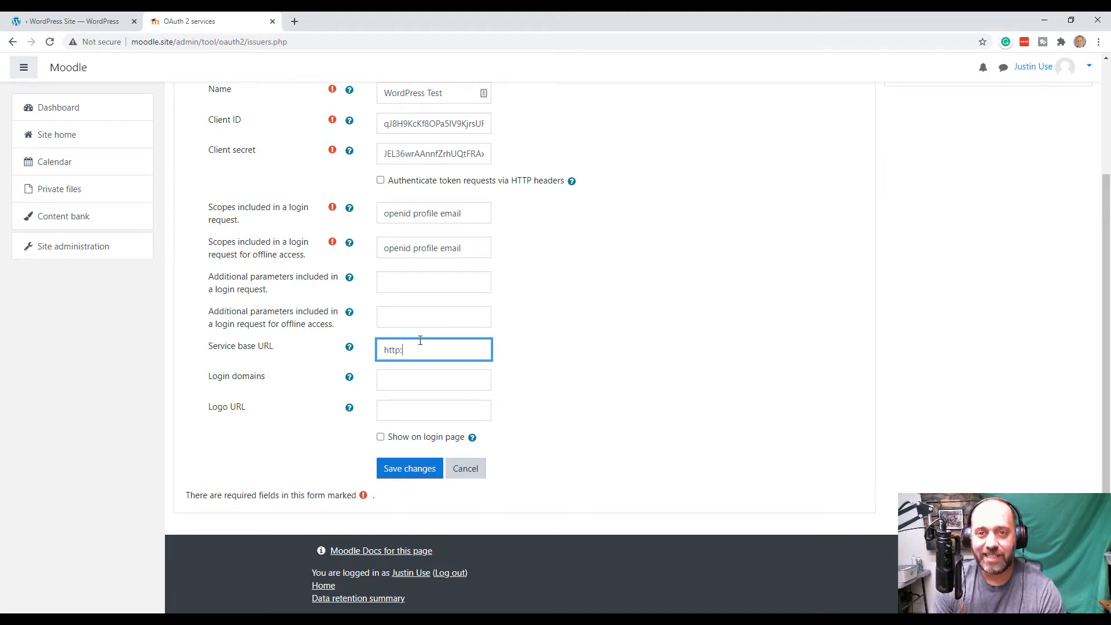
key(BackSpace)
text(s)
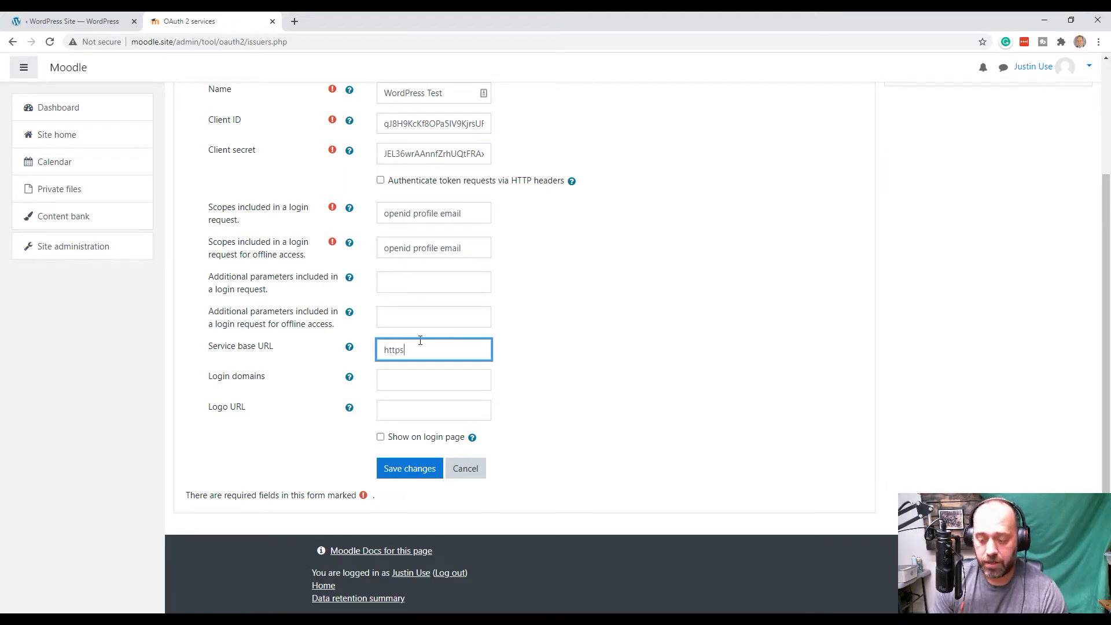
text(://wordp)
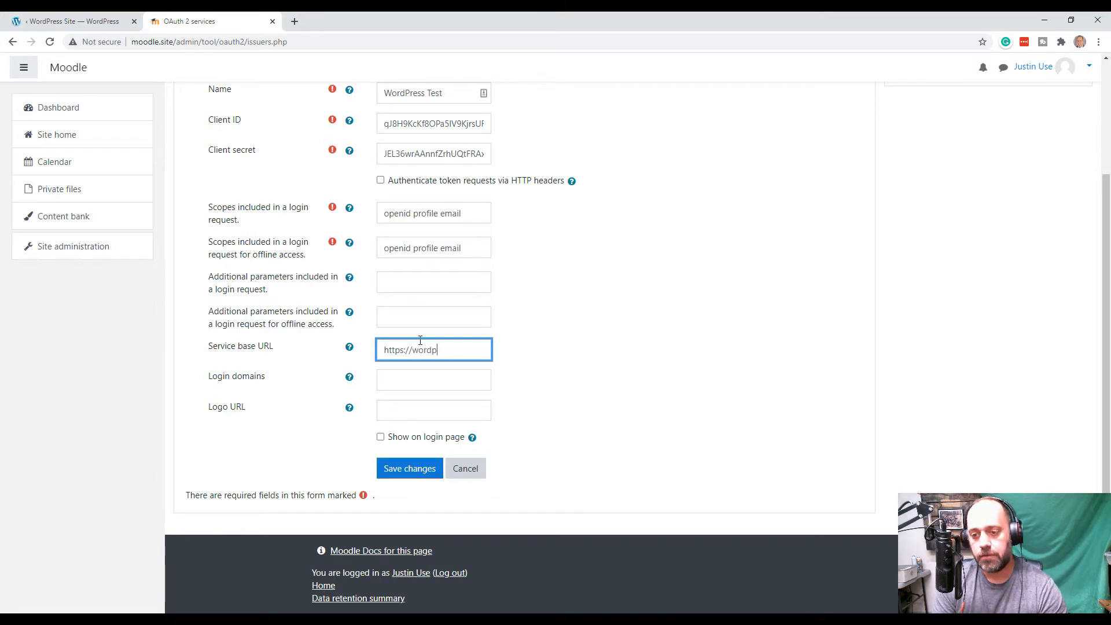
text(ress.site)
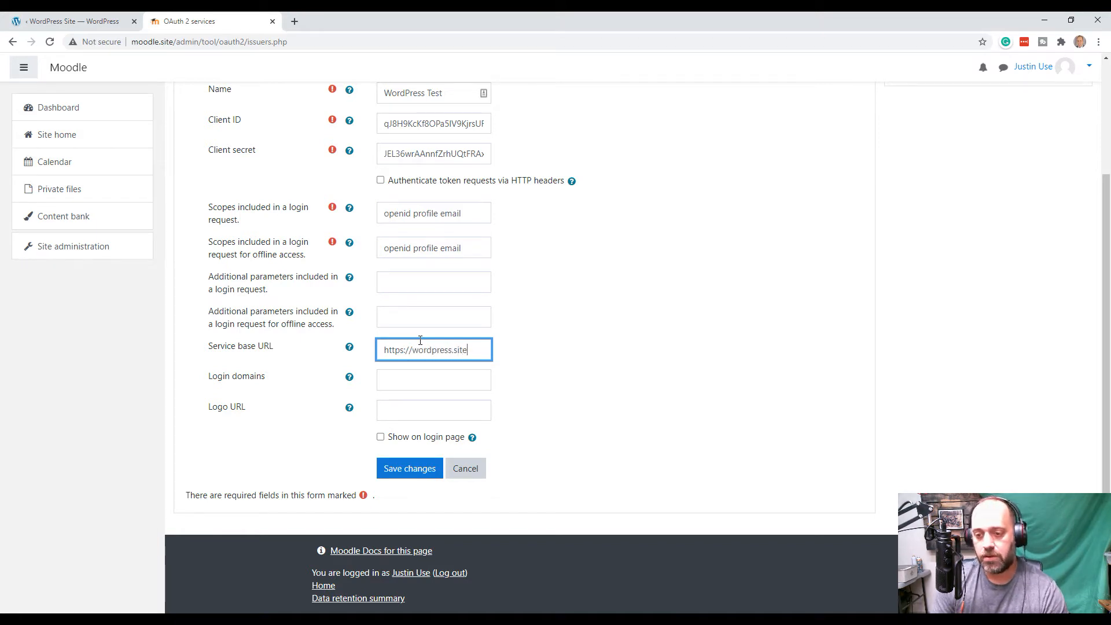
key(ctrl+a)
click(585, 335)
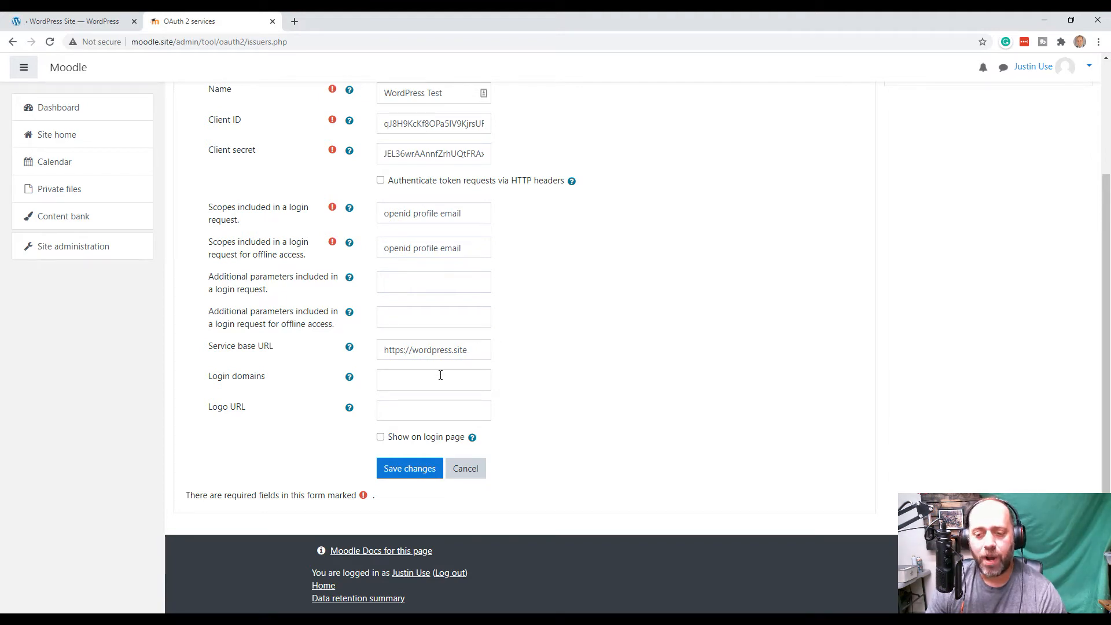
triple_click(481, 354)
click(337, 347)
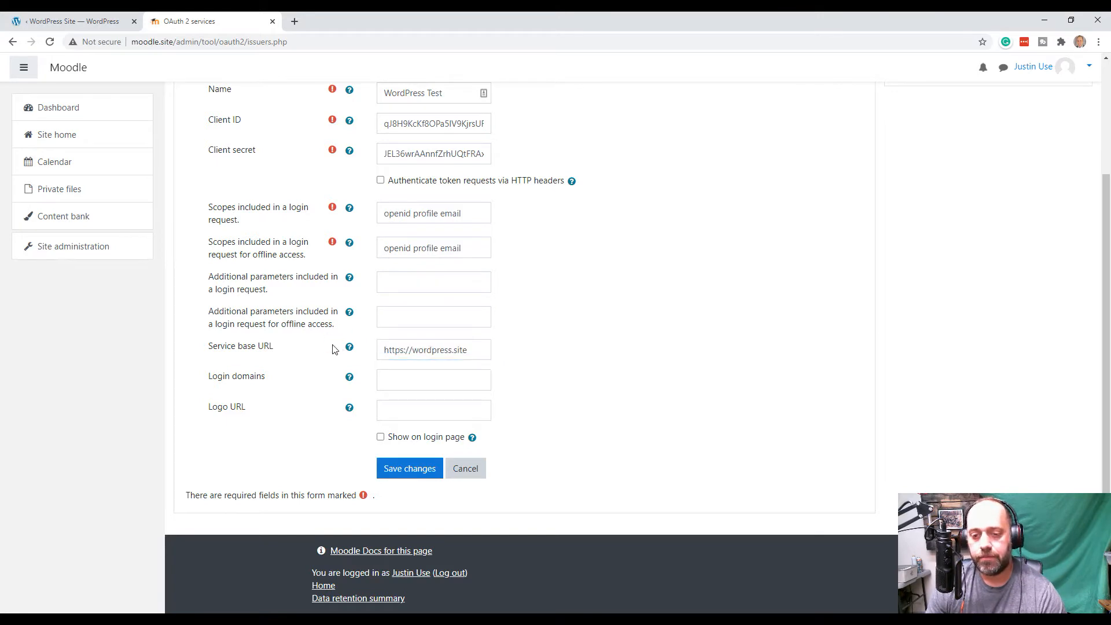
Enable showing the WordPress Test service on the login page and save the new custom service
click(381, 438)
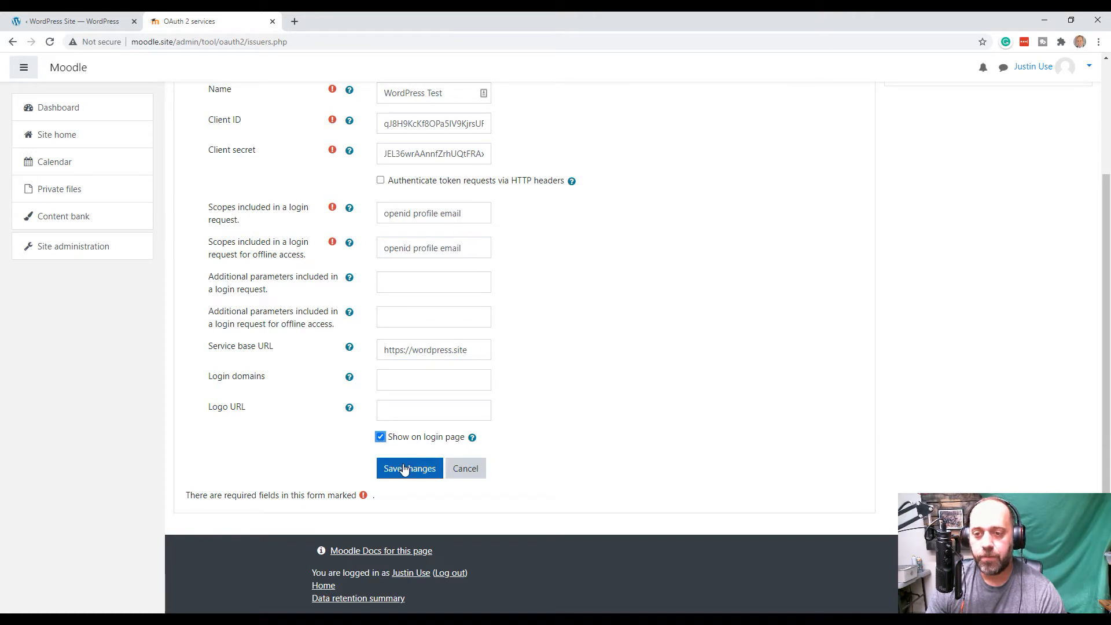
click(405, 470)
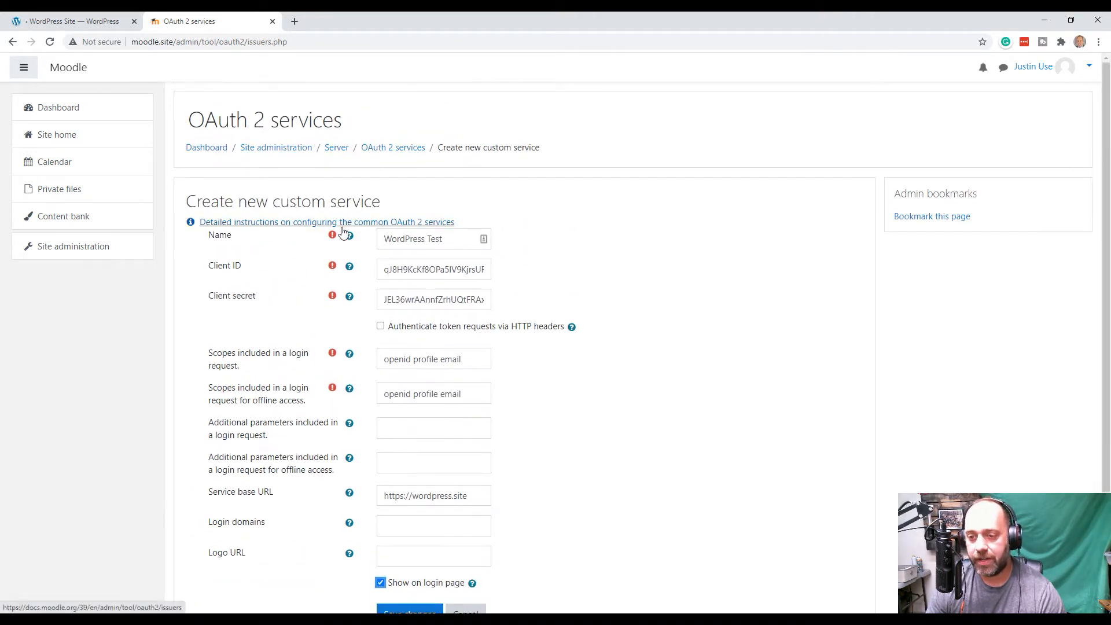
drag(428, 300, 589, 296)
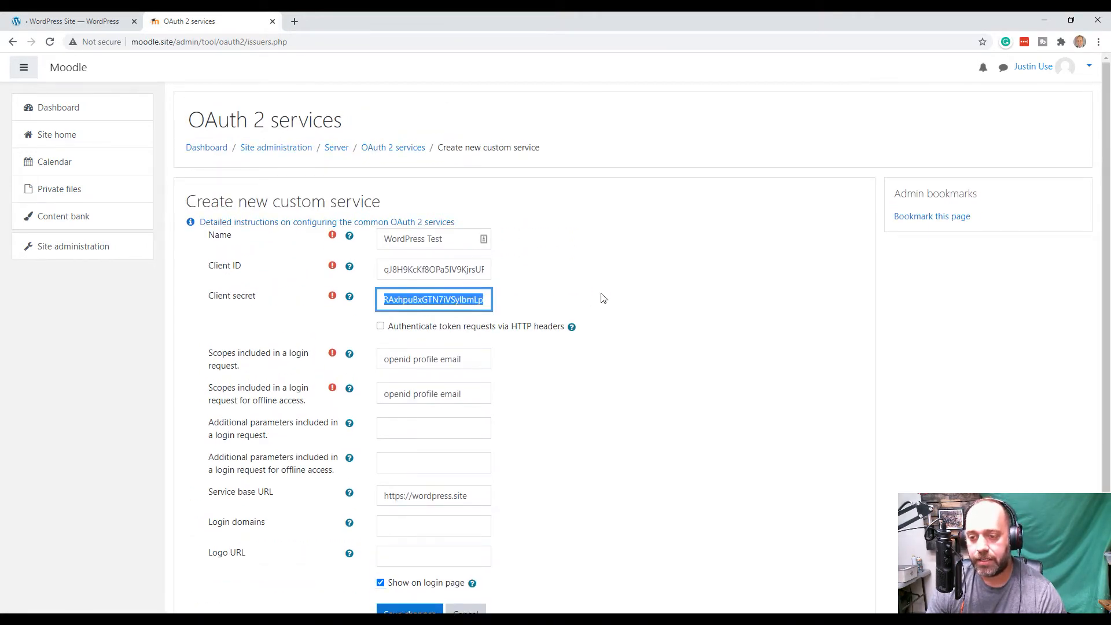
click(589, 297)
scroll(553, 415, down, 2)
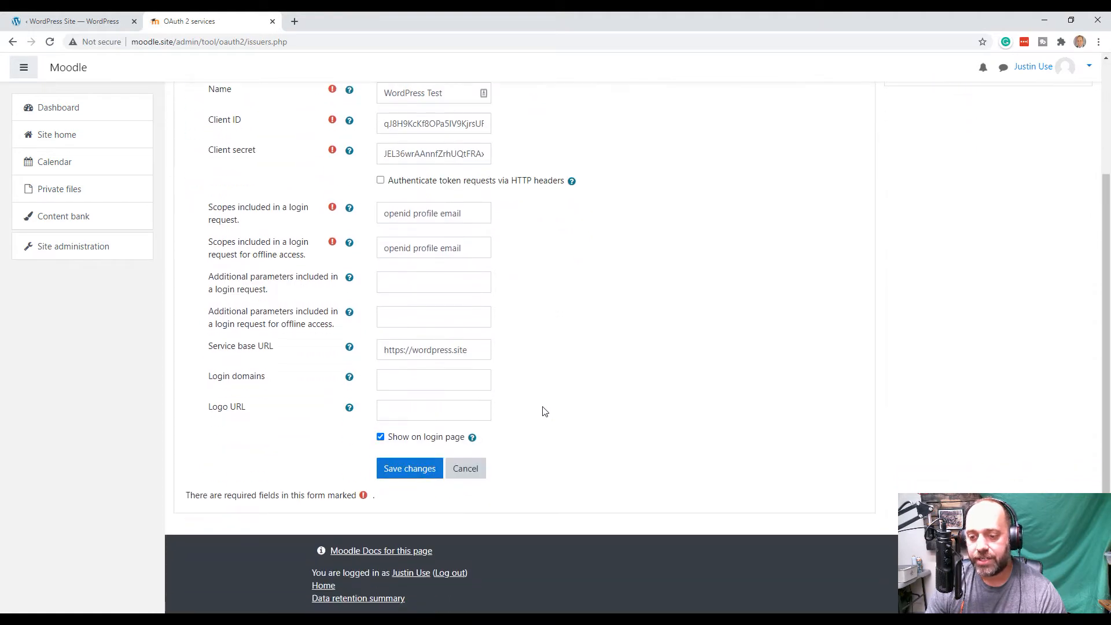
click(396, 471)
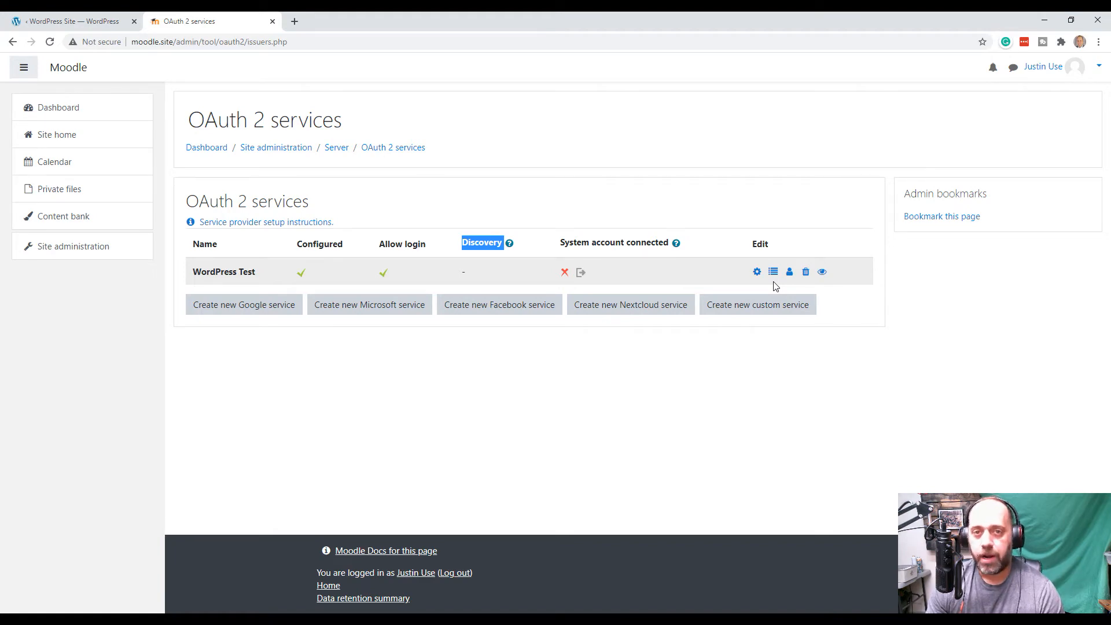
Open the WordPress Test service's endpoints and examine the authorization, token and userinfo entries
click(773, 272)
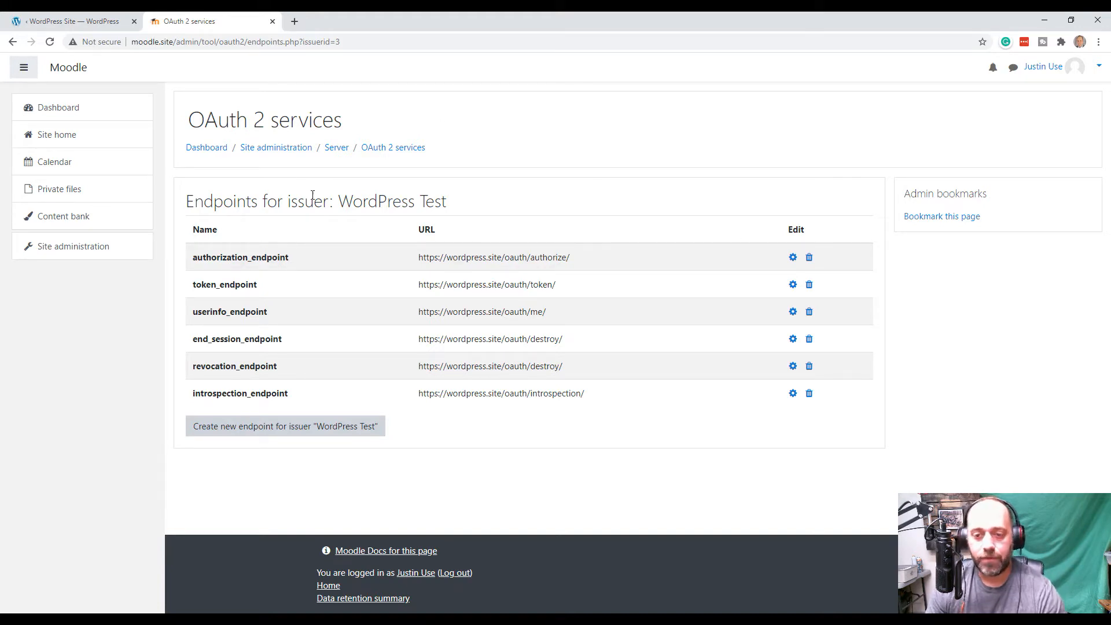
drag(194, 257, 291, 272)
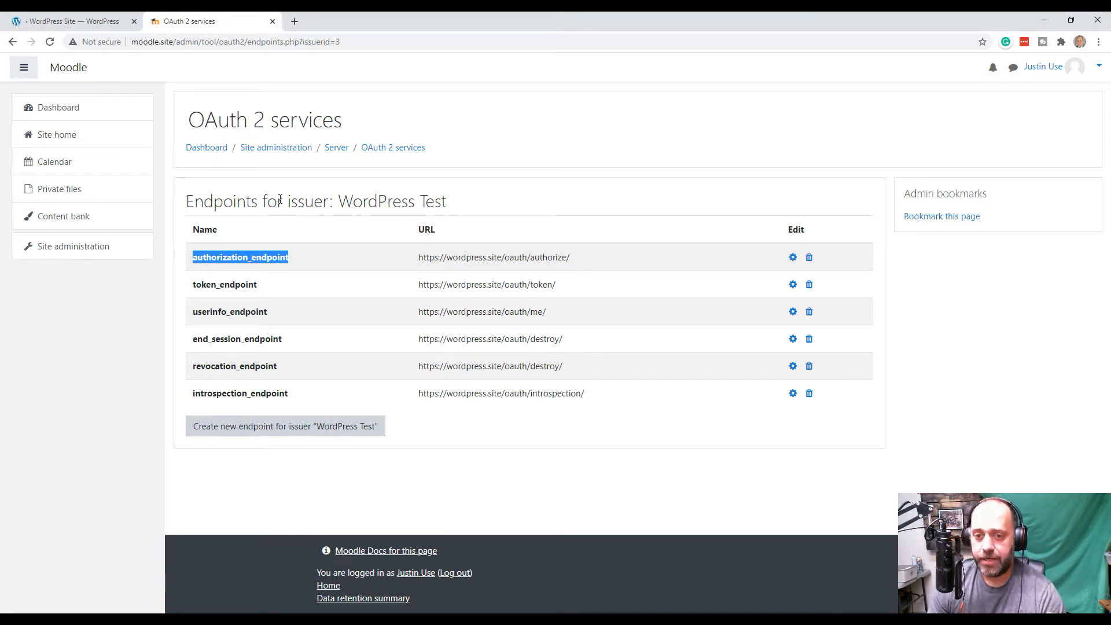
click(218, 258)
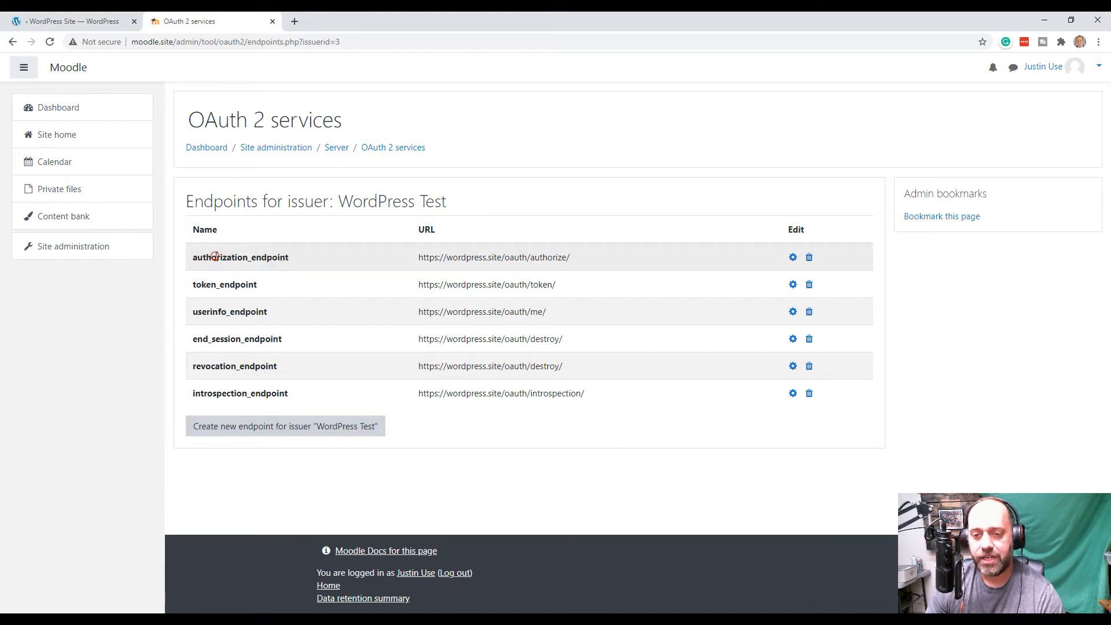
double_click(218, 259)
double_click(226, 286)
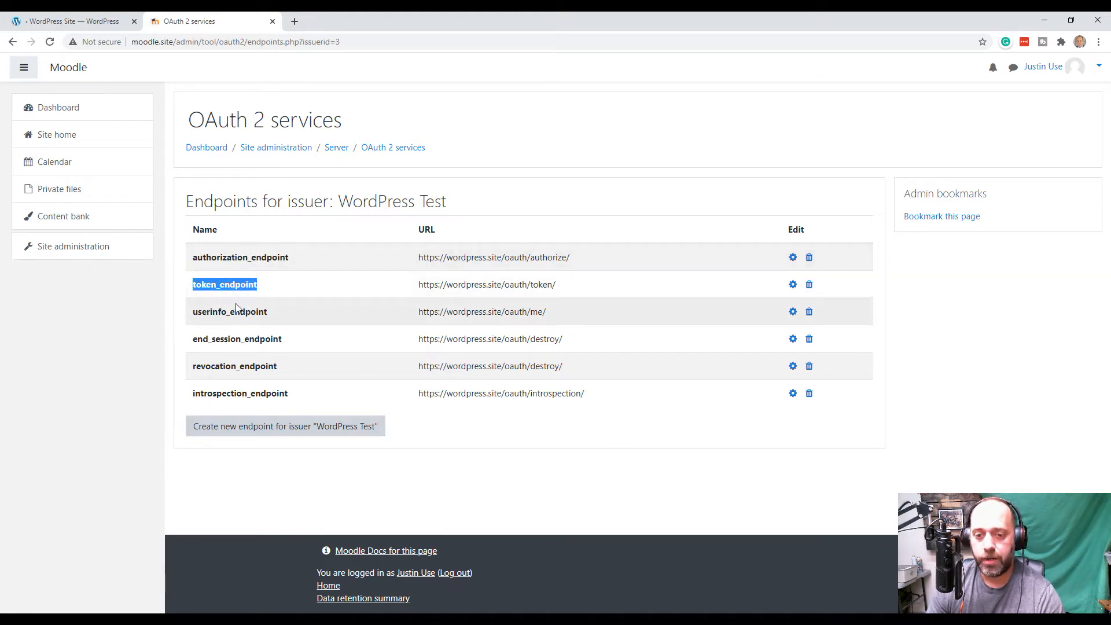
double_click(238, 312)
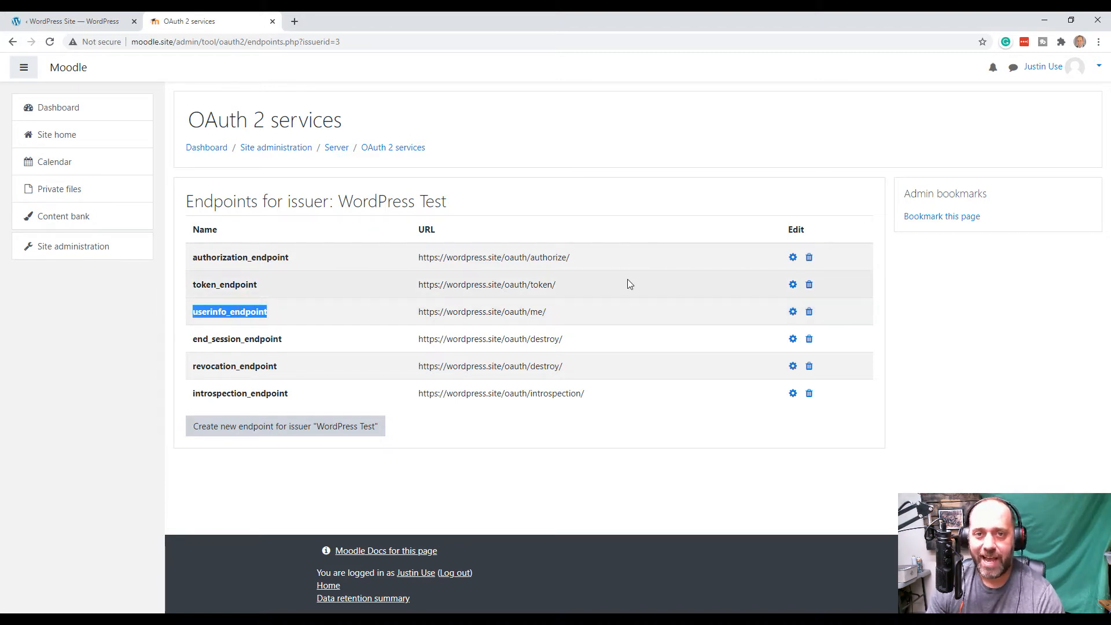
Delete the authorization_endpoint, token_endpoint and userinfo_endpoint entries from the WordPress Test issuer
click(809, 258)
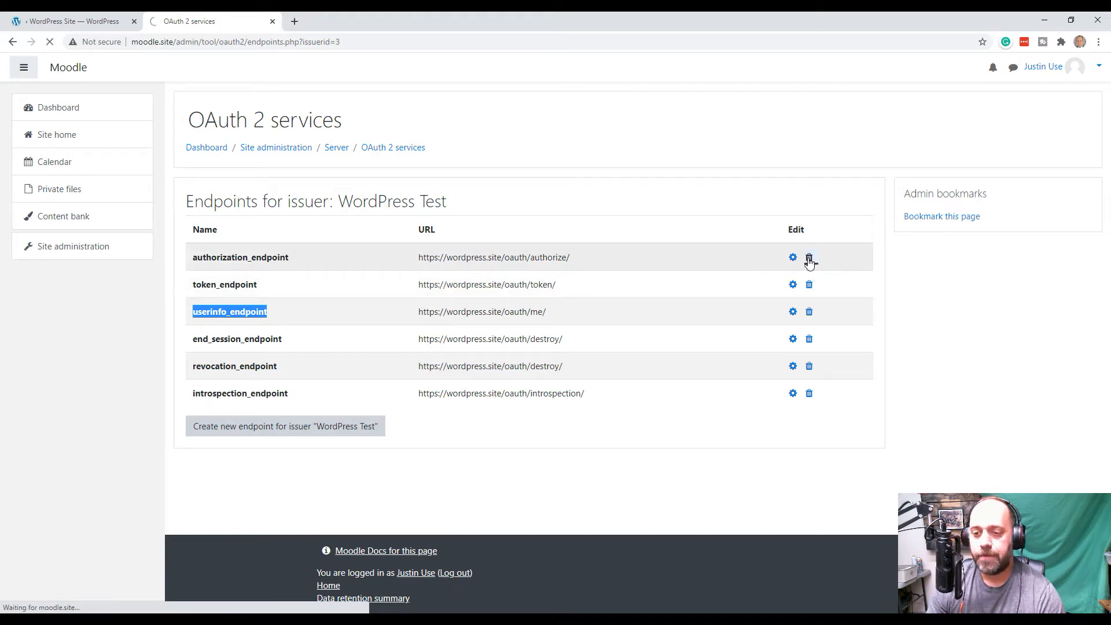
click(599, 354)
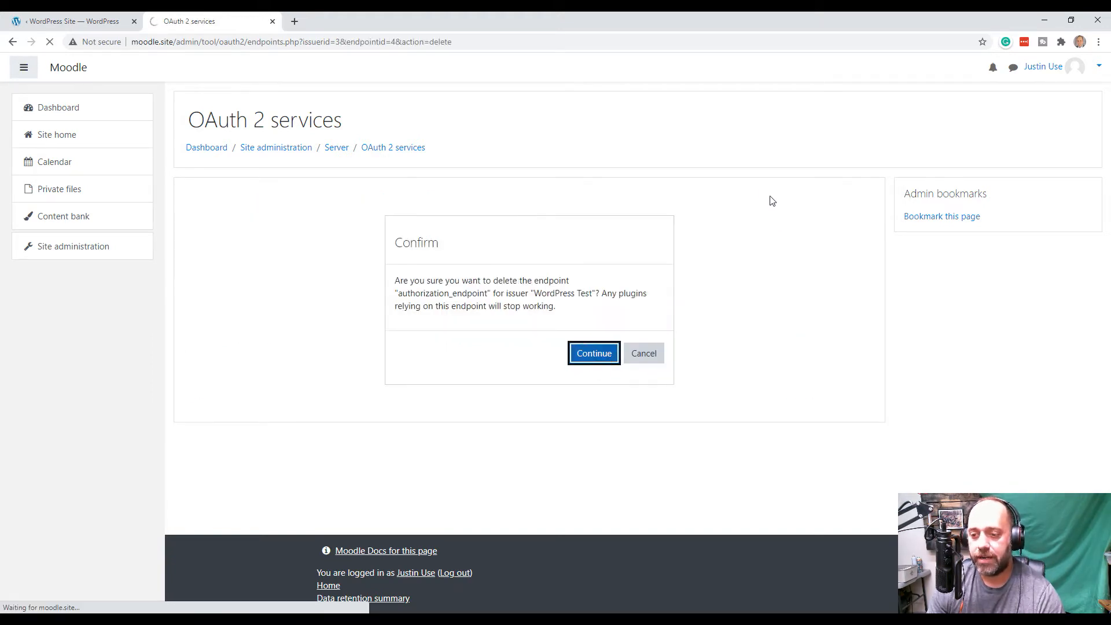
click(808, 294)
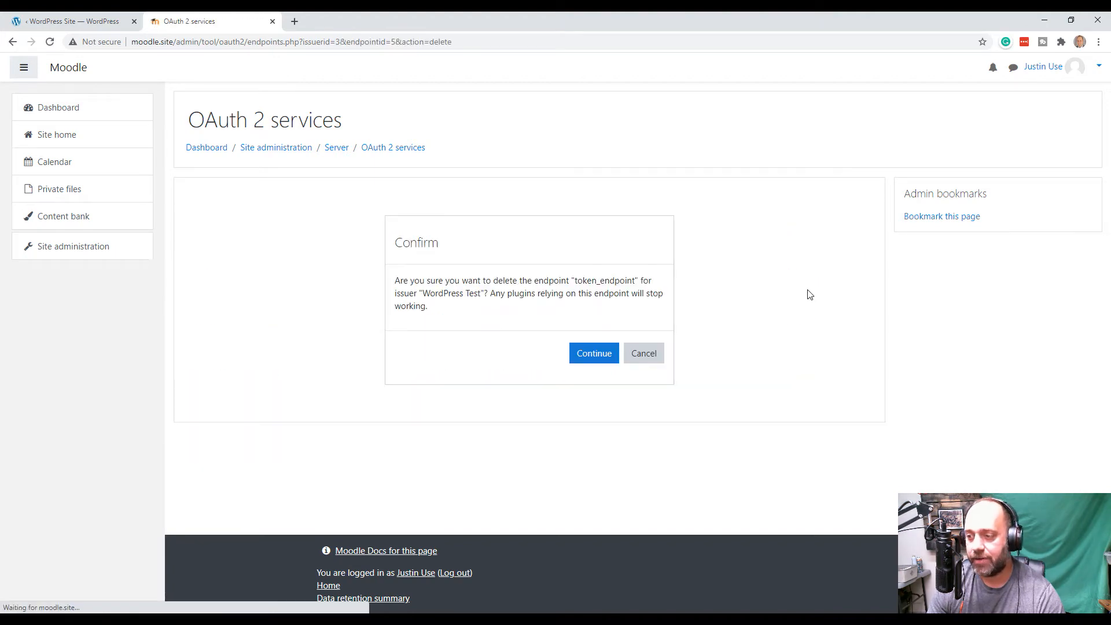
click(608, 351)
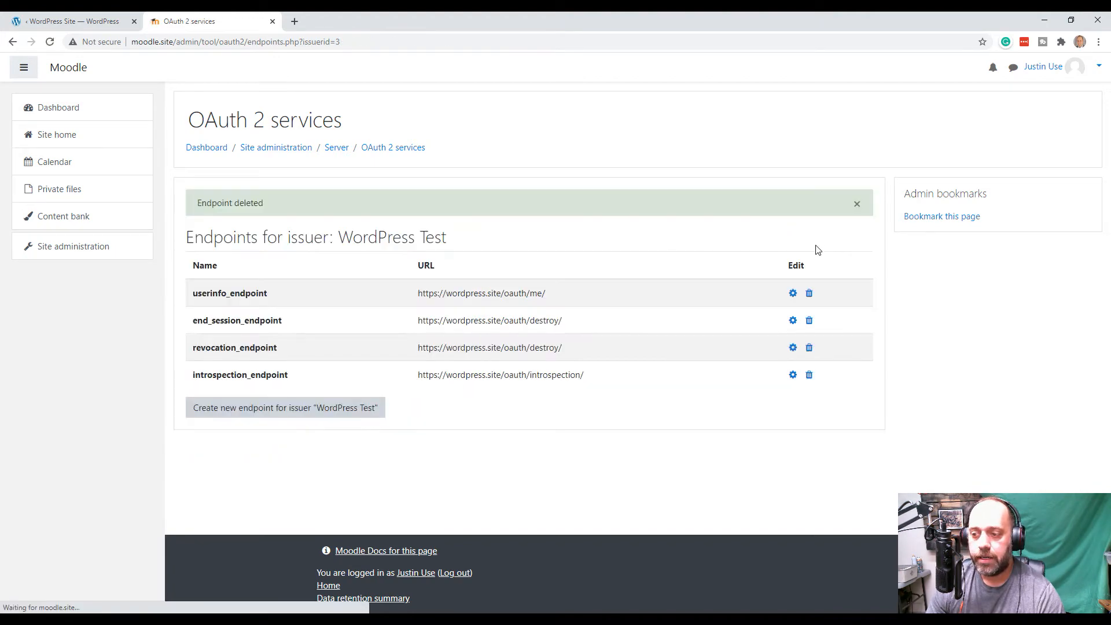
click(810, 293)
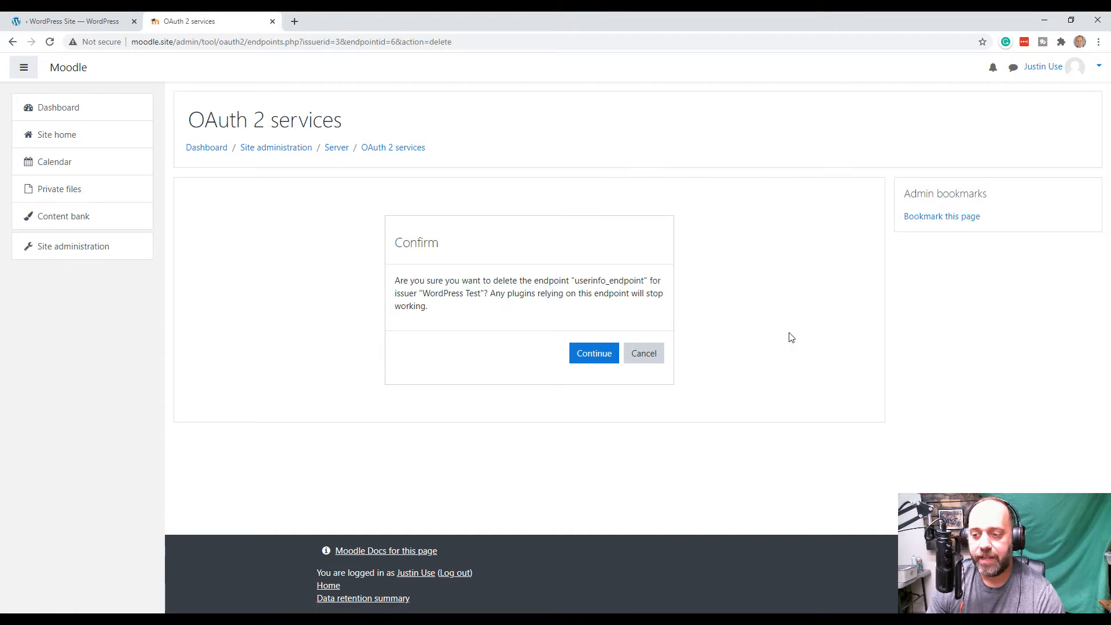
click(585, 356)
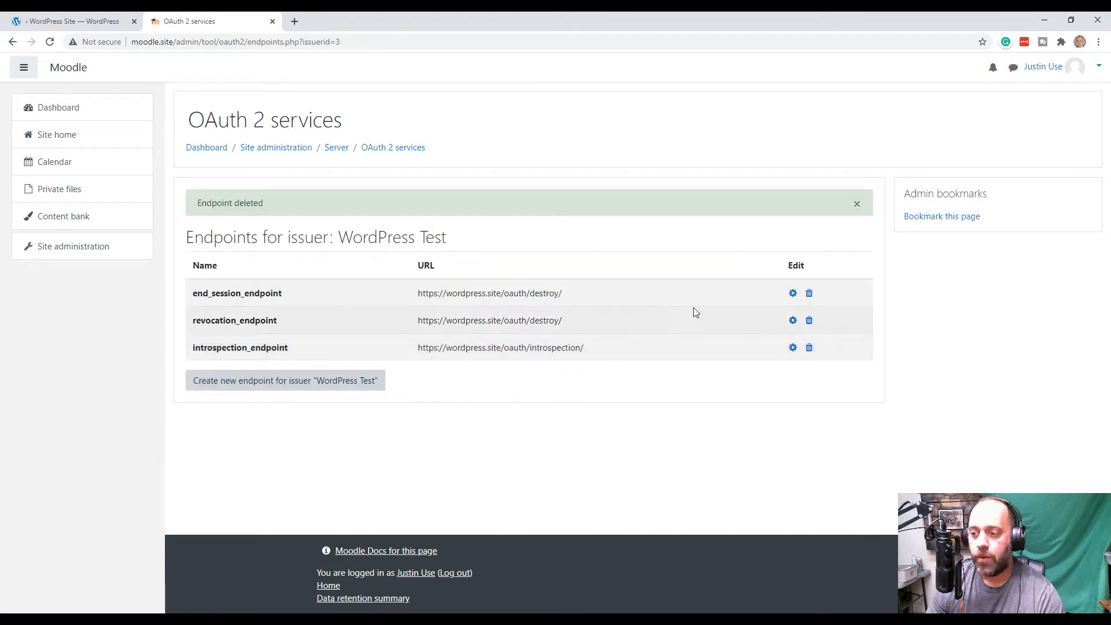
Delete the end_session_endpoint, revocation_endpoint and introspection_endpoint entries from the WordPress Test issuer
click(810, 293)
click(589, 366)
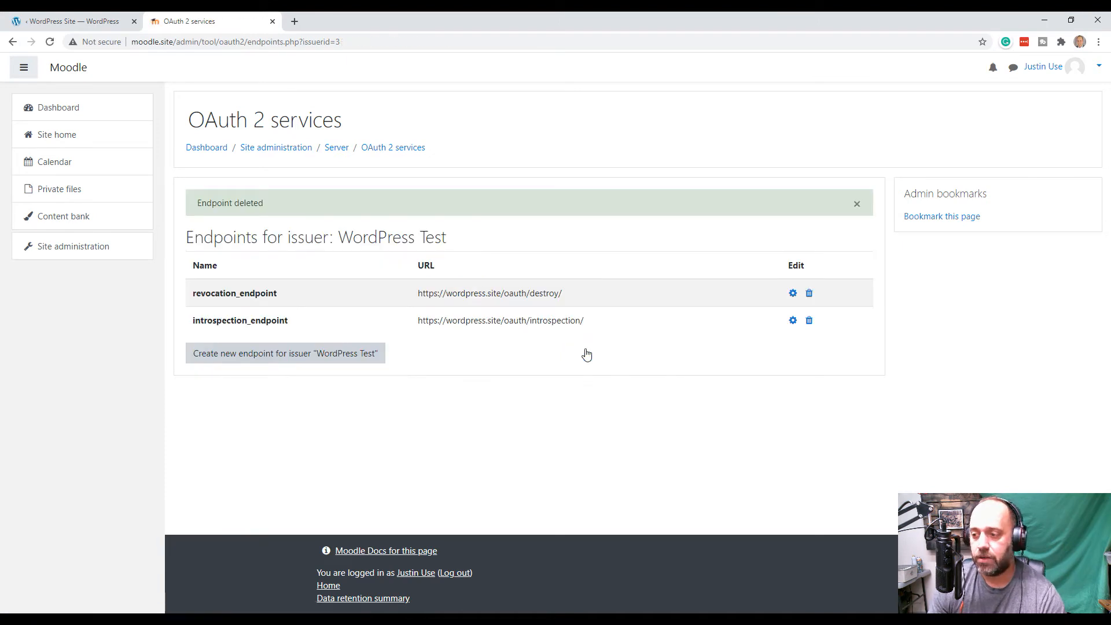
click(809, 293)
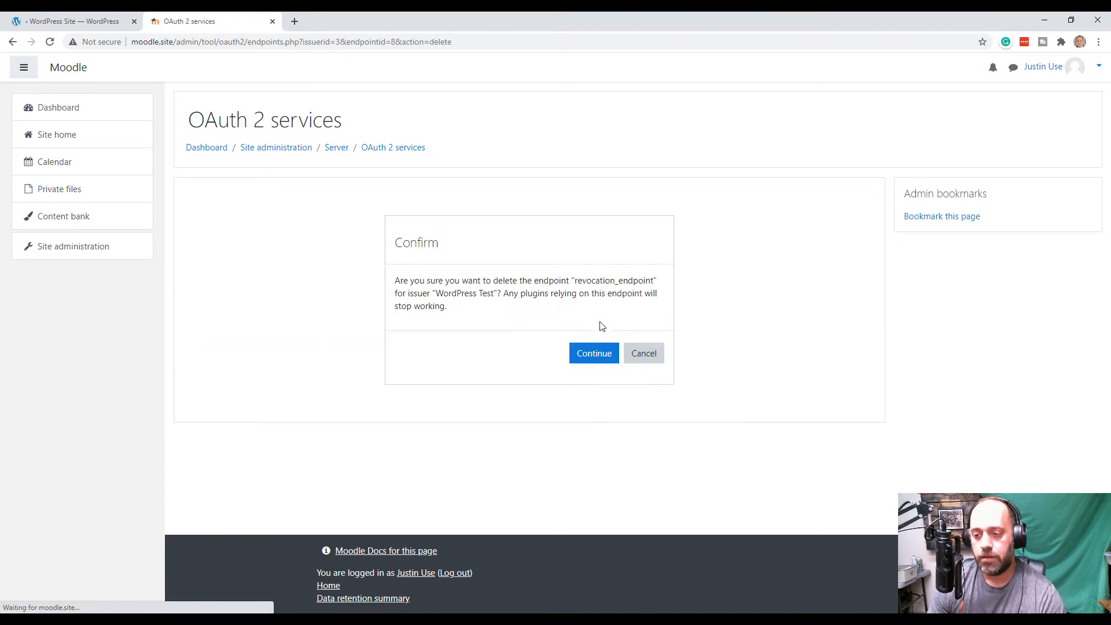
click(594, 353)
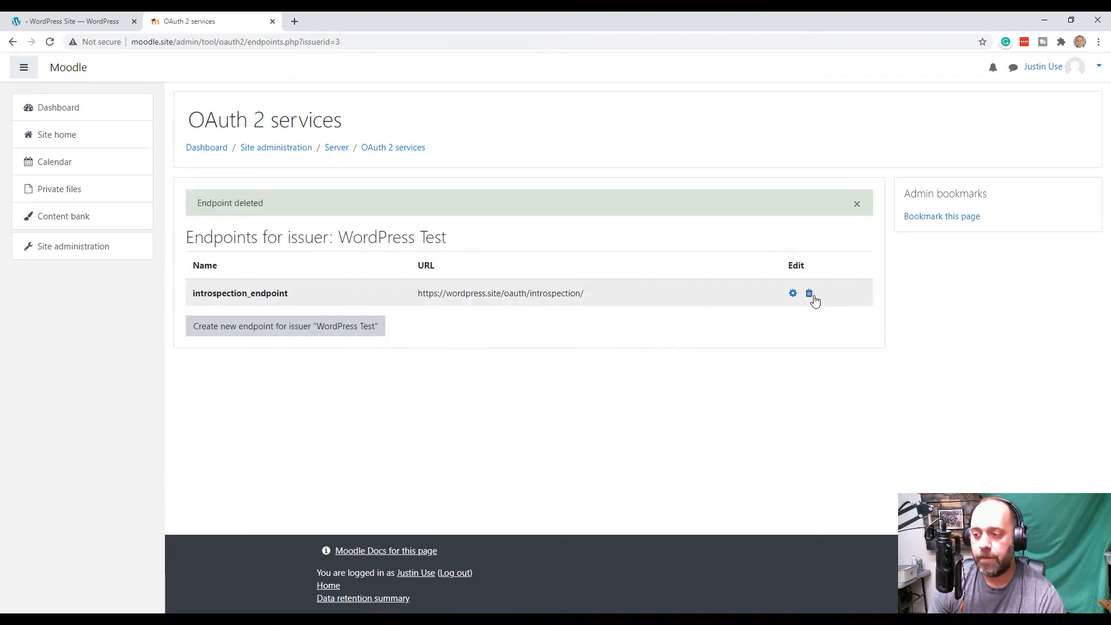
click(809, 293)
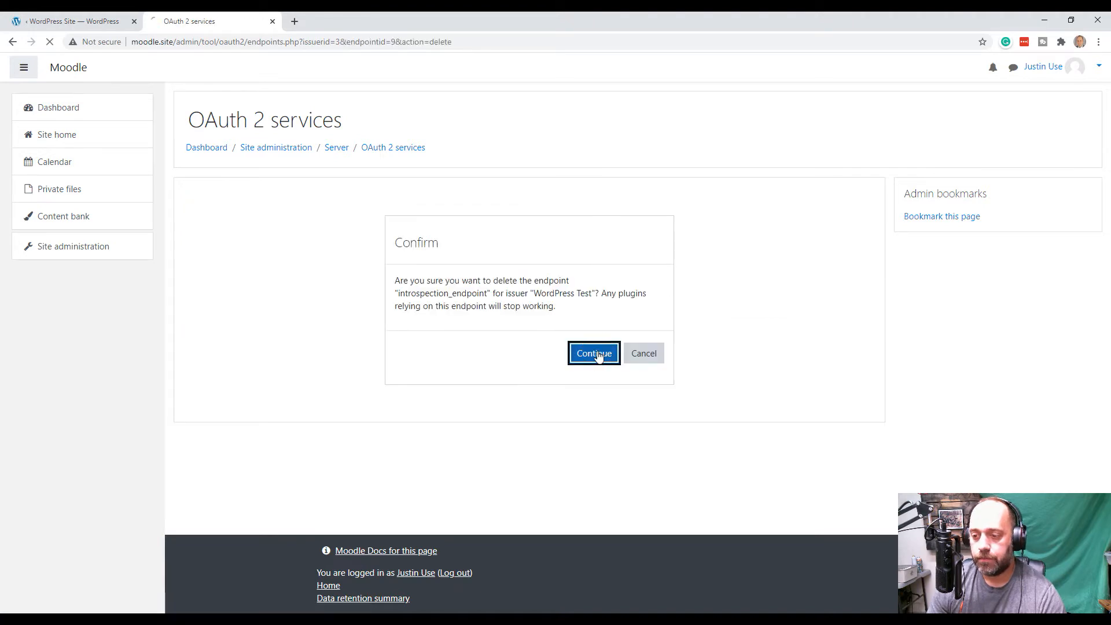
click(594, 353)
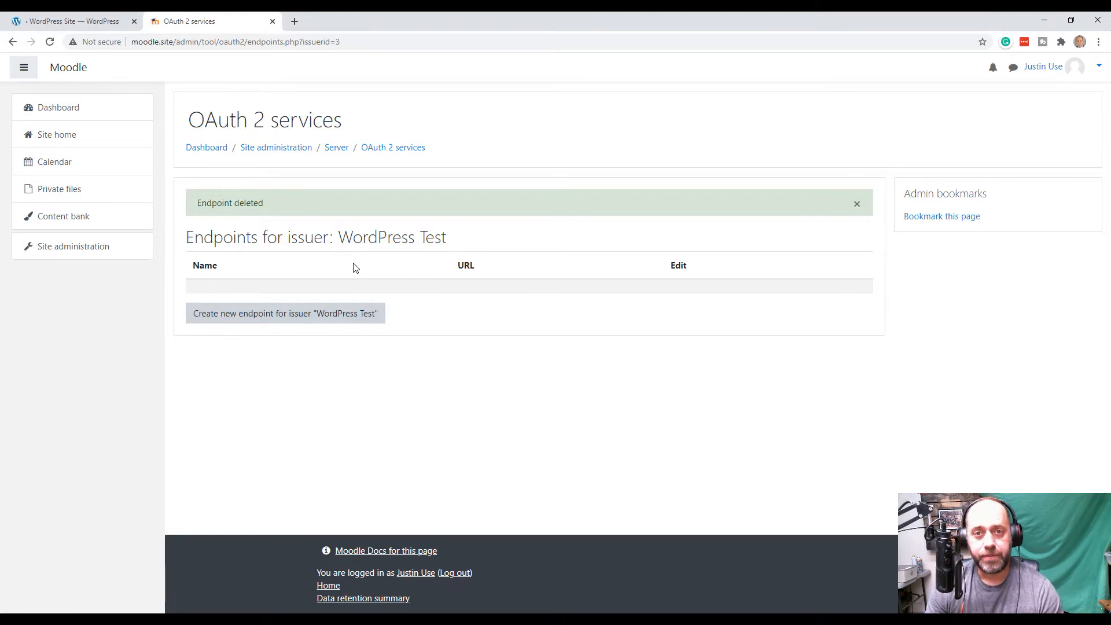
Start a new endpoint for the WordPress Test issuer and name it authorization_endpoint
click(253, 316)
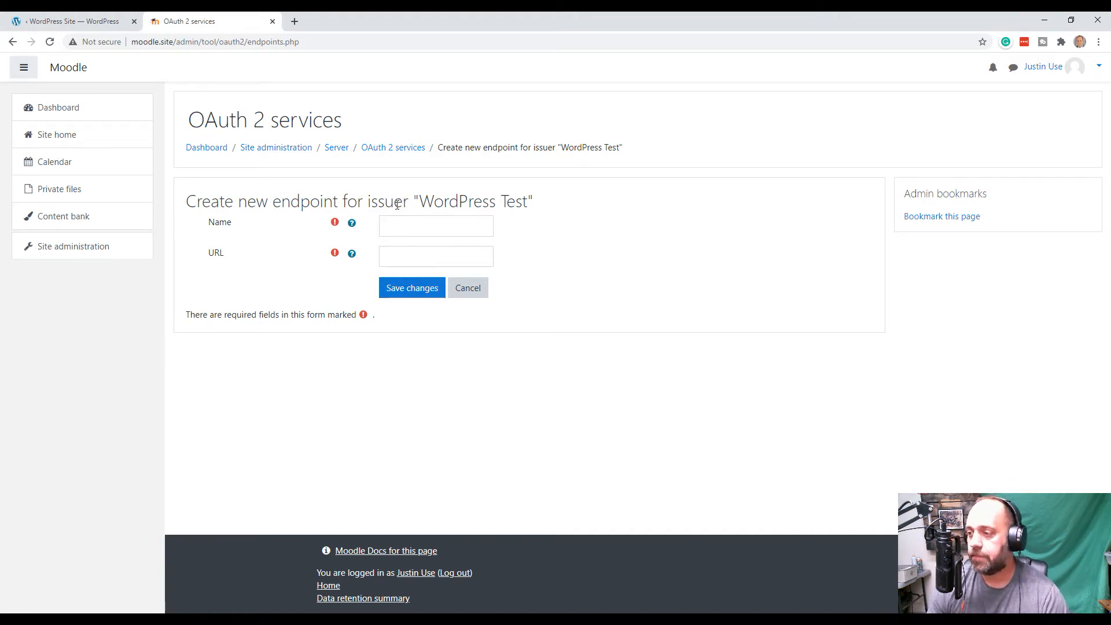
drag(338, 201, 437, 203)
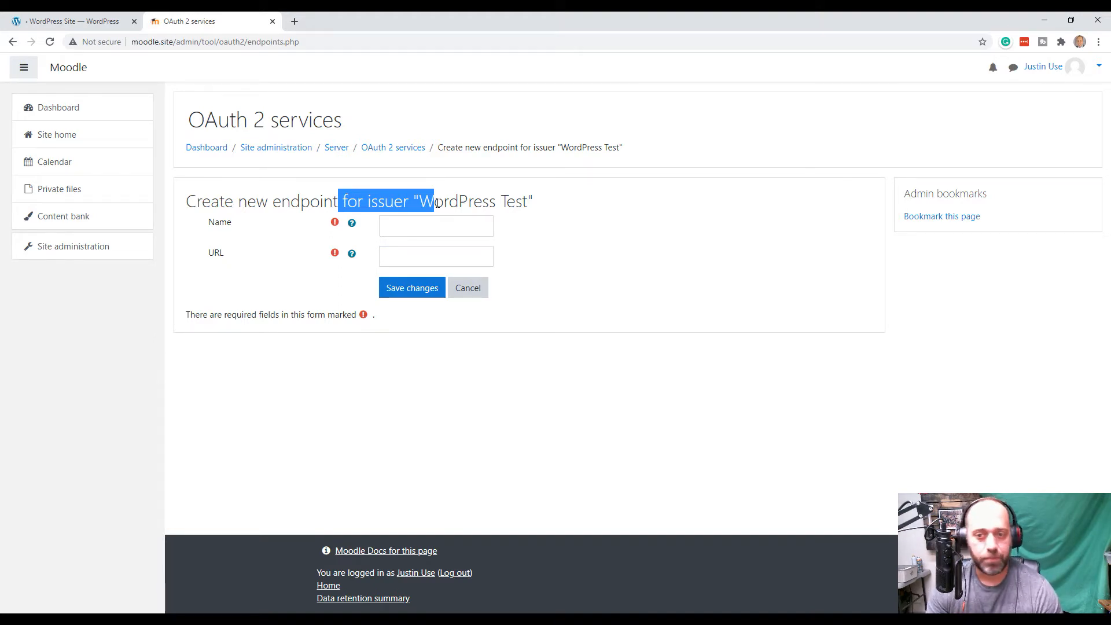
click(462, 220)
text(author)
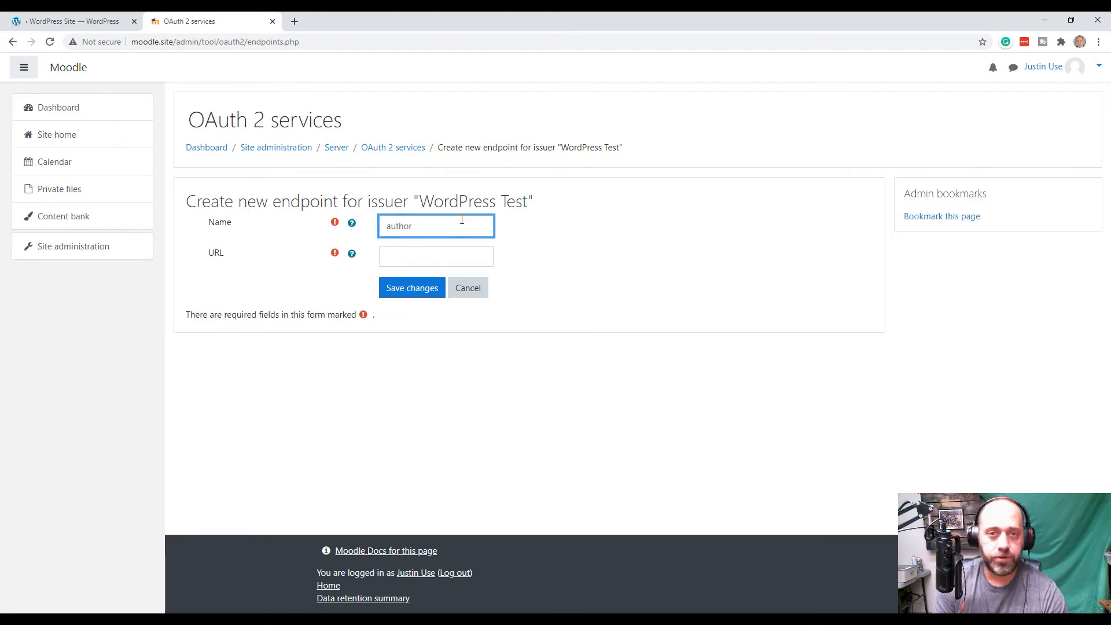
text(oriza)
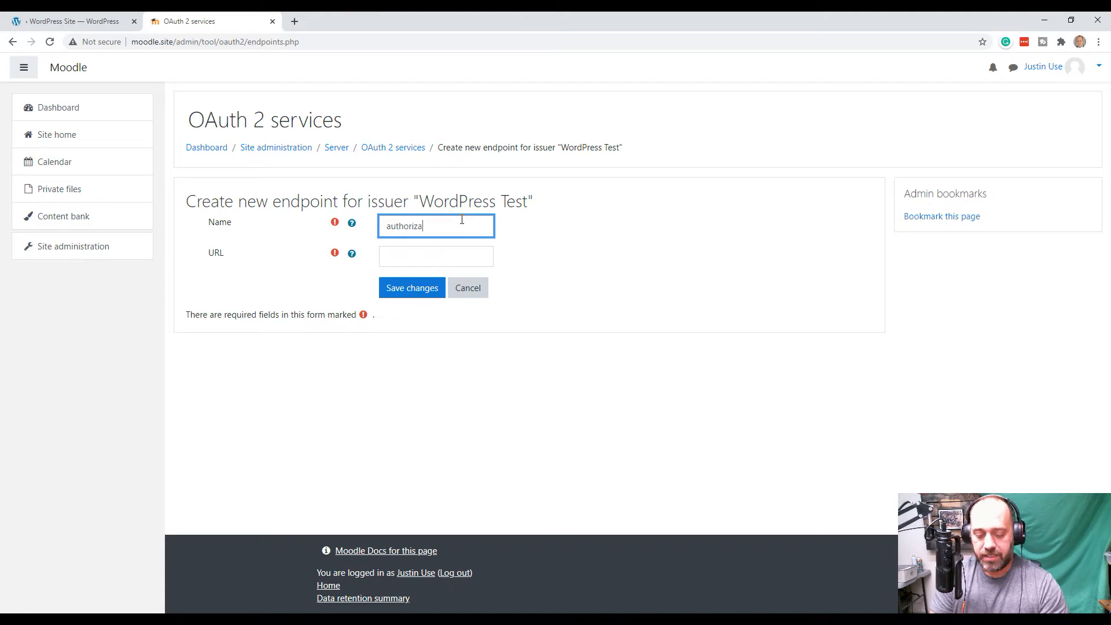
text(tion_e)
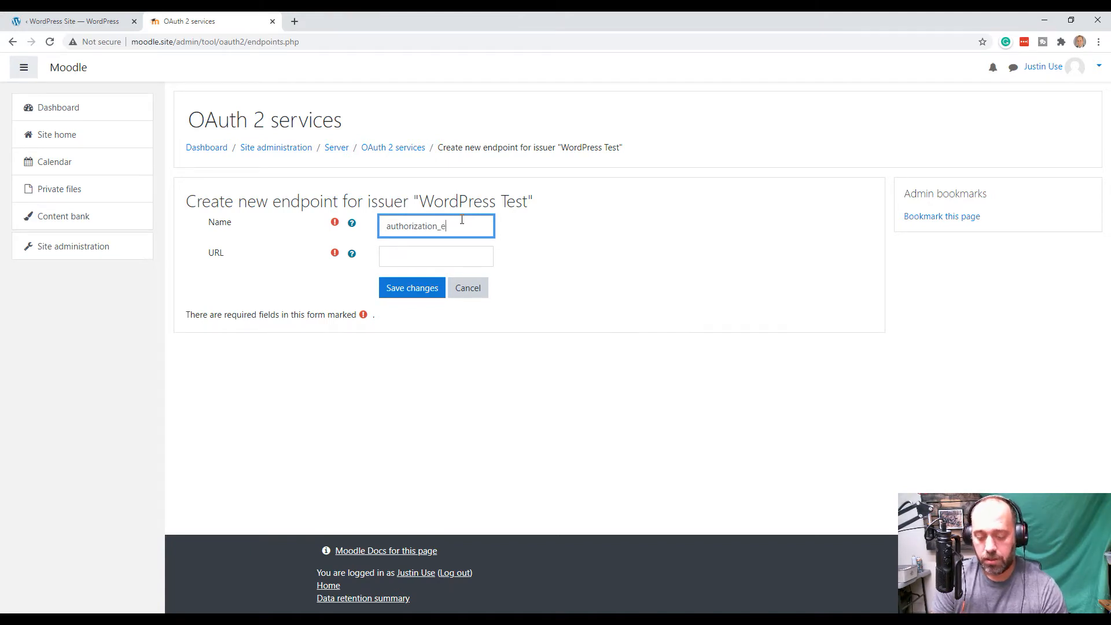
text(ndpoint)
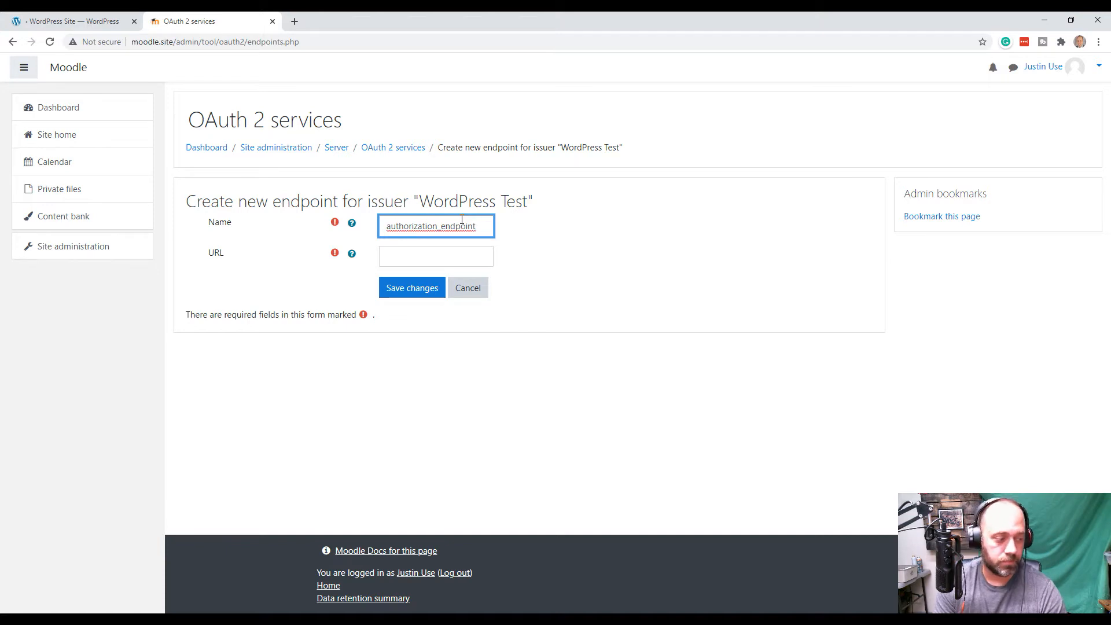
click(420, 256)
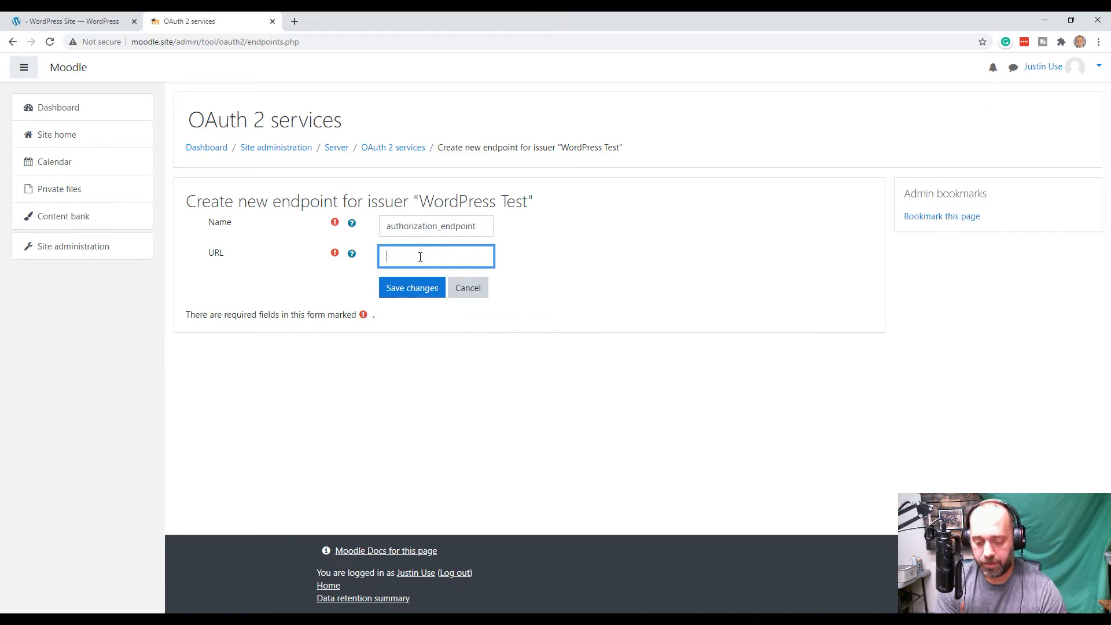
text(h)
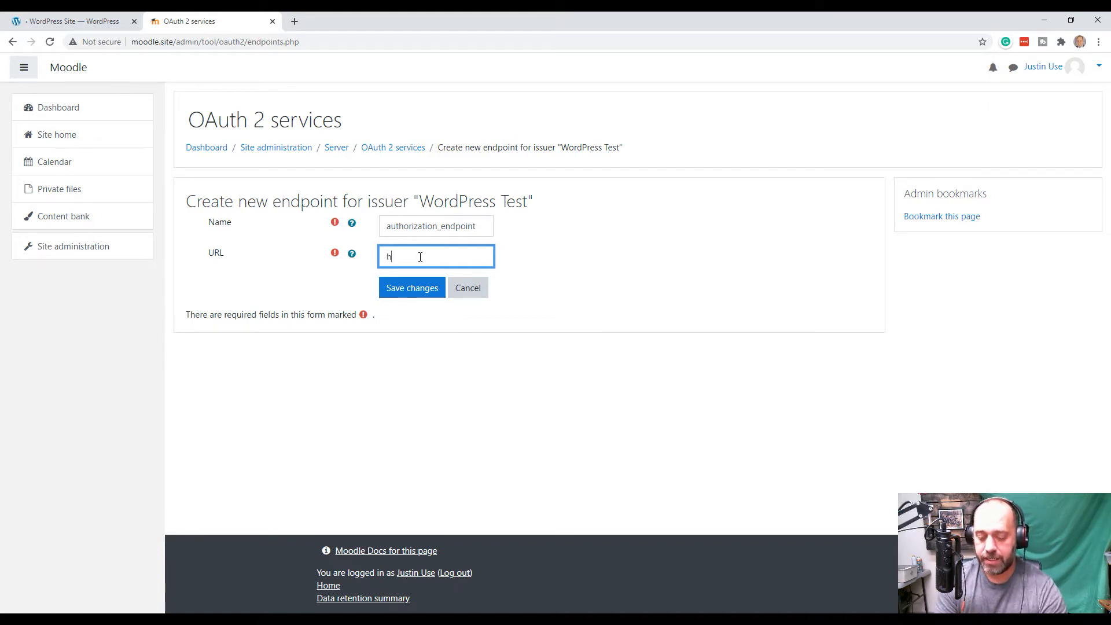
text(ttps)
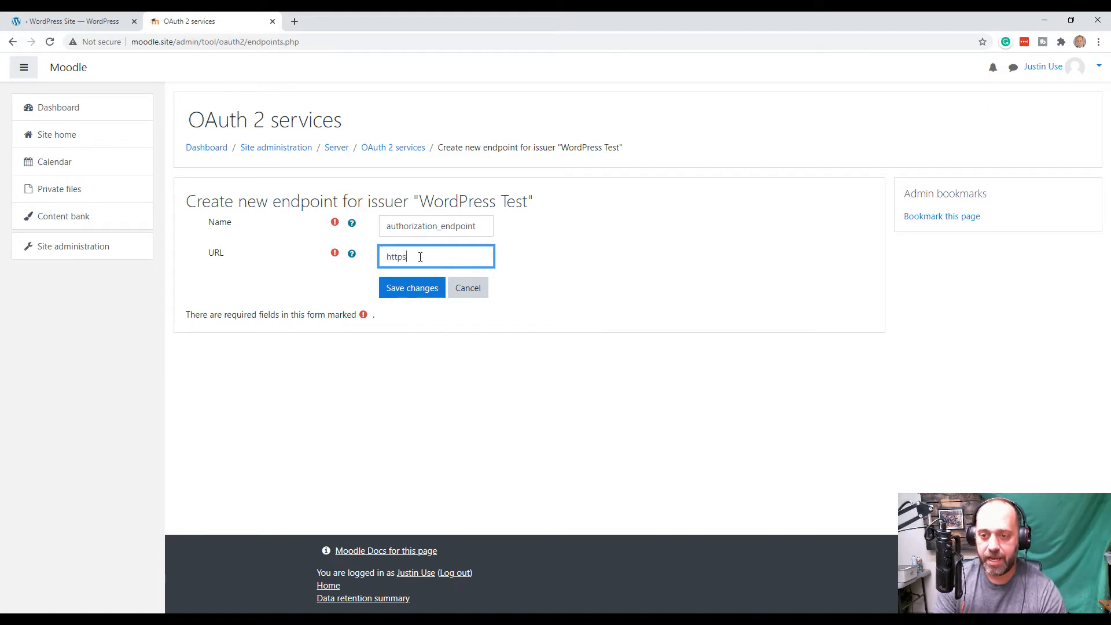
text(://wordp)
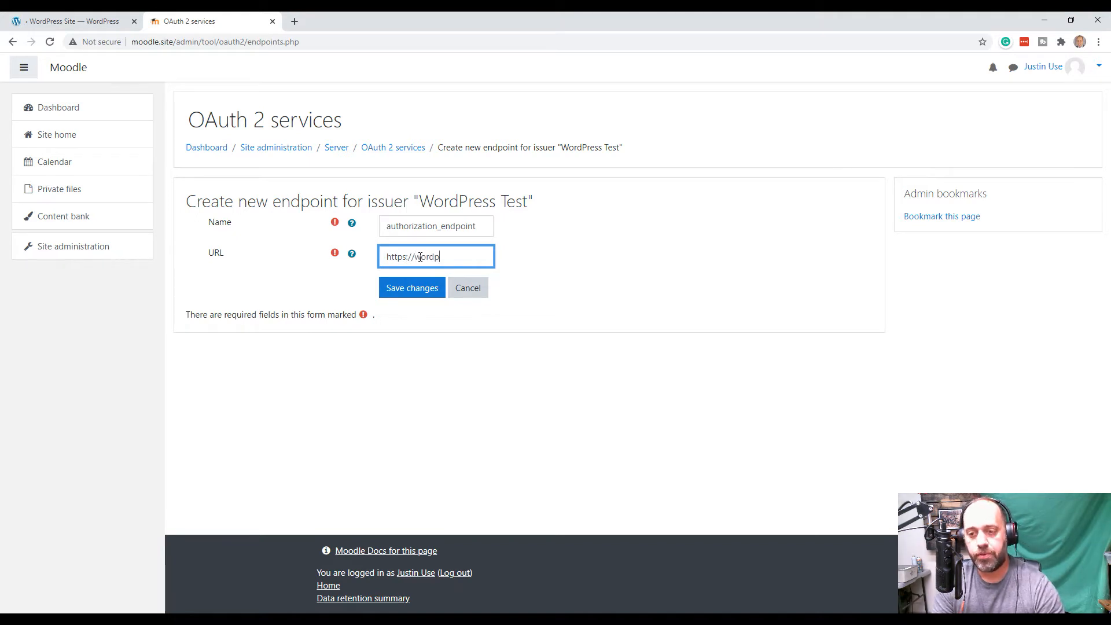
text(ress.s)
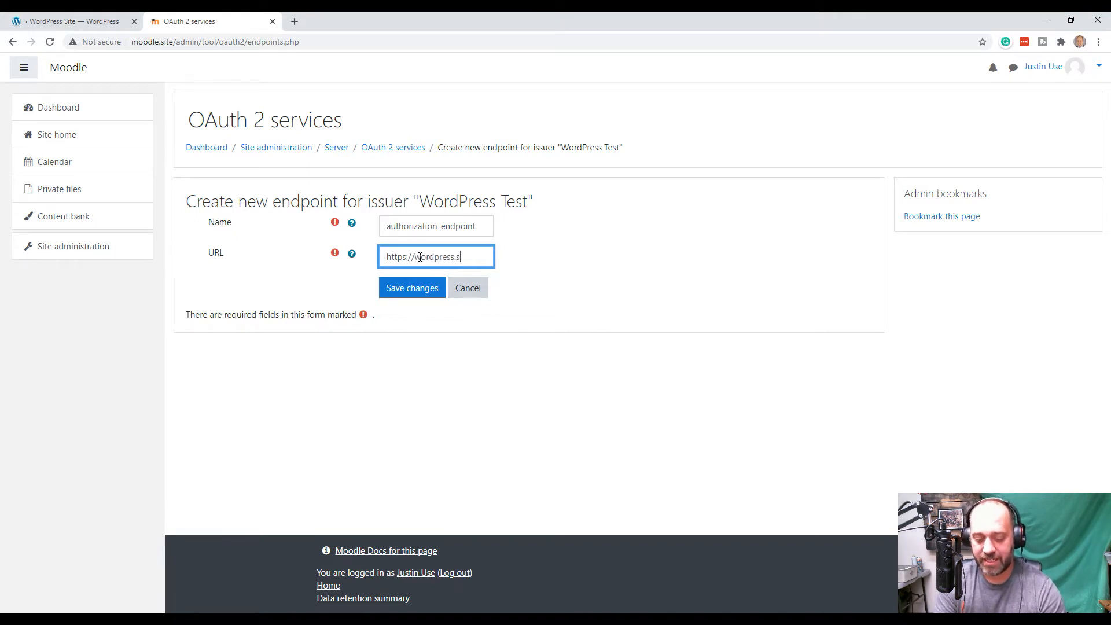
text(ite/)
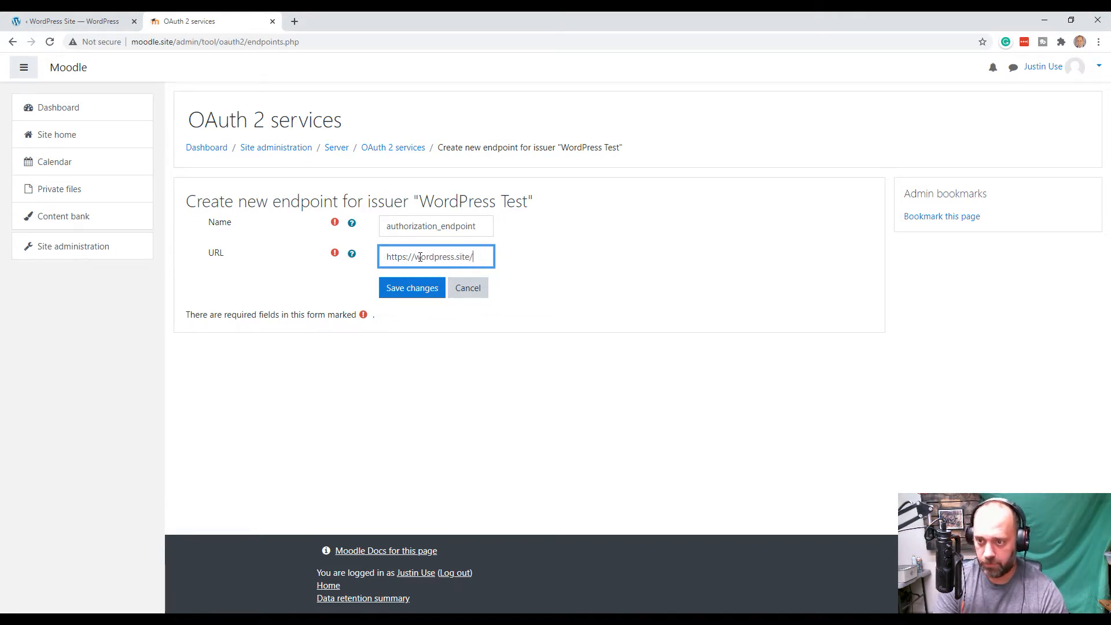
text(oa)
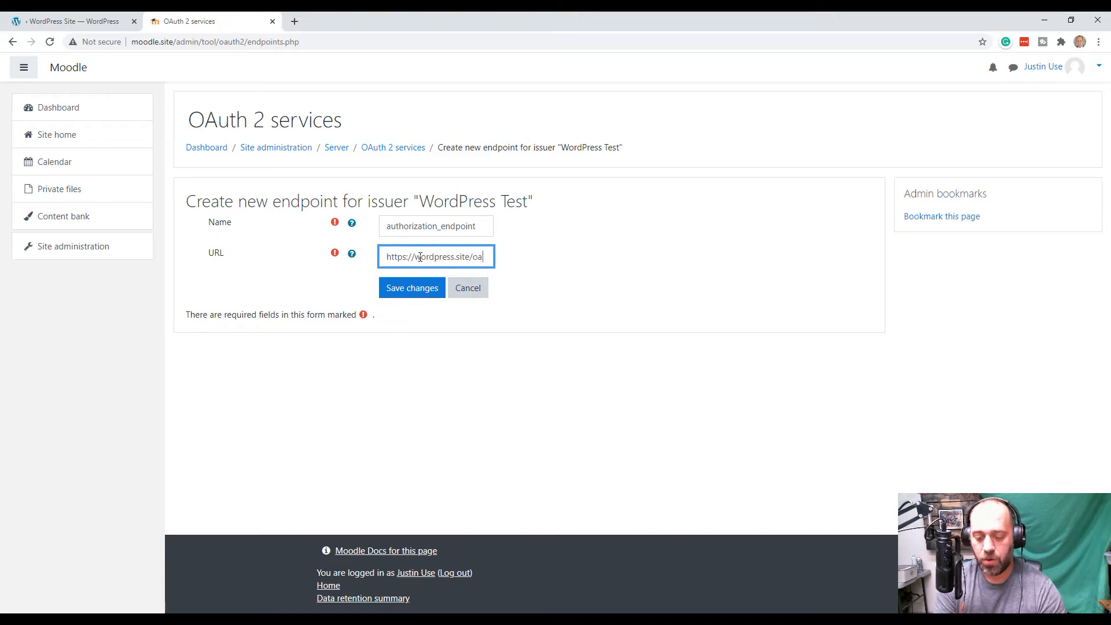
text(uth/)
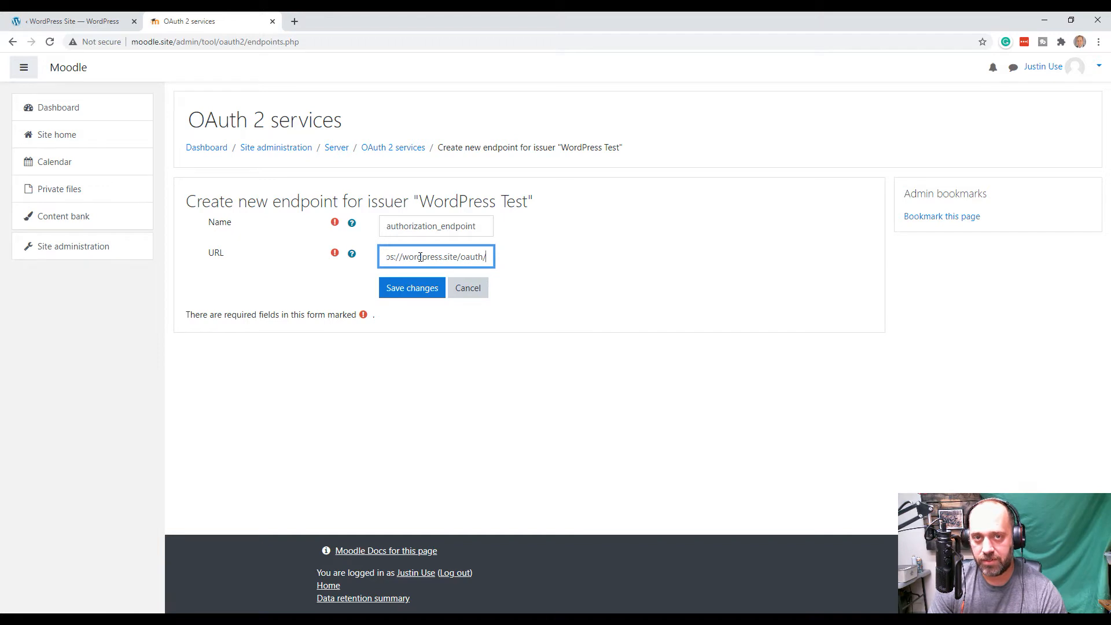
key(ctrl+a)
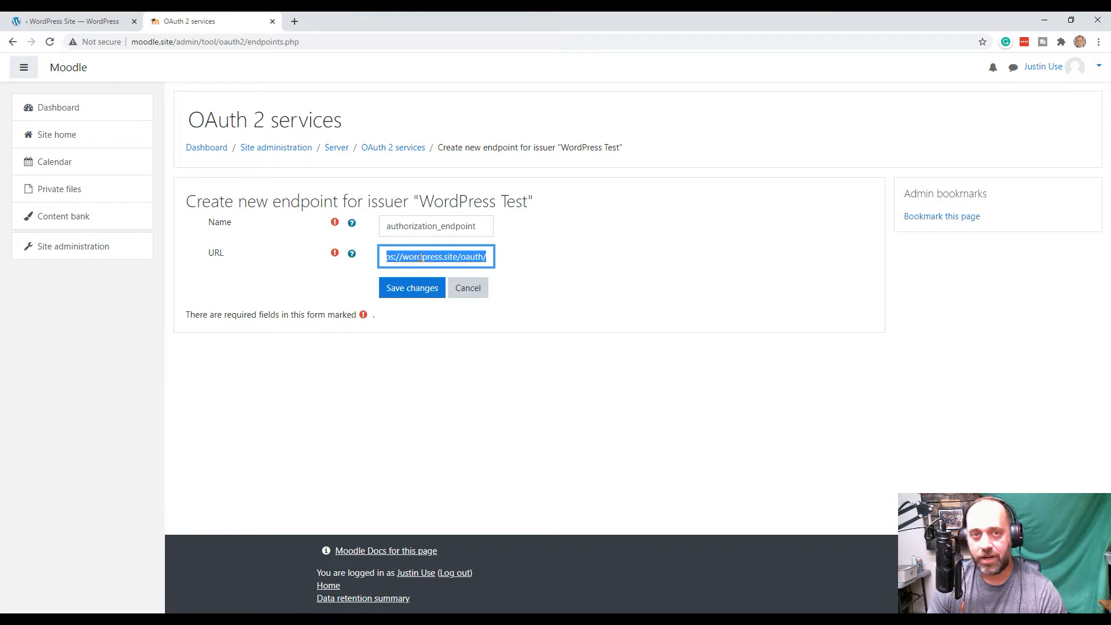
click(421, 257)
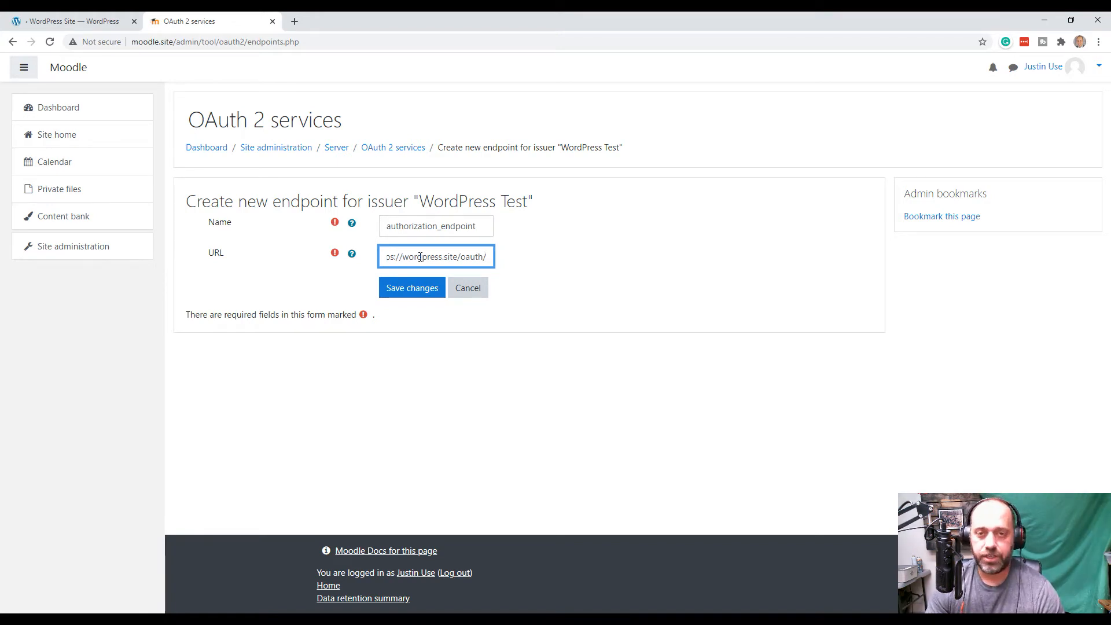
text(a)
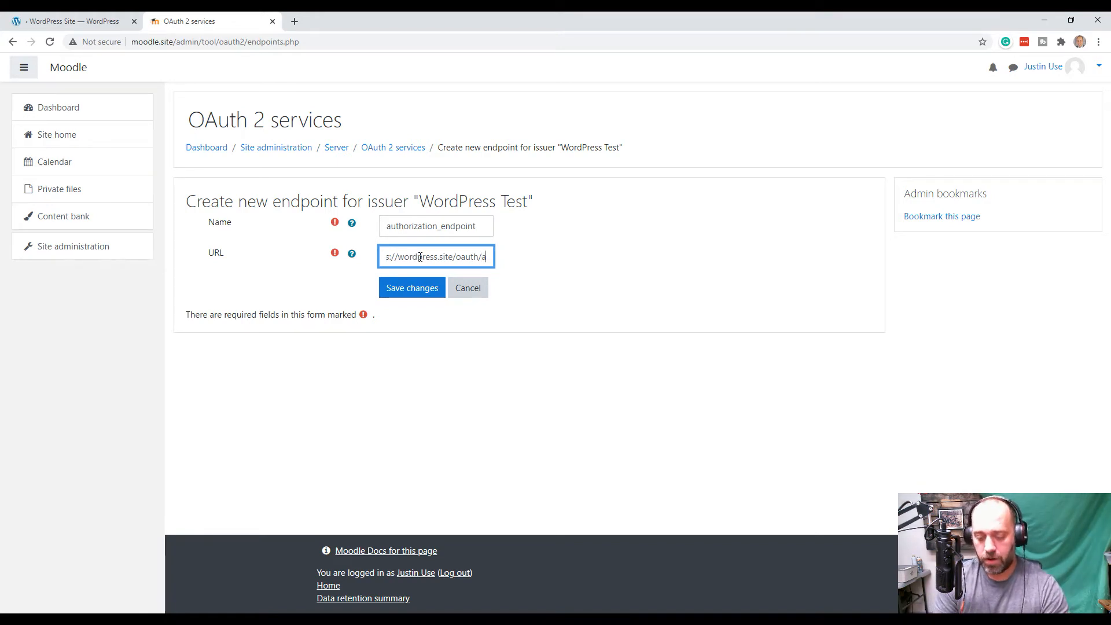
text(uthorize/)
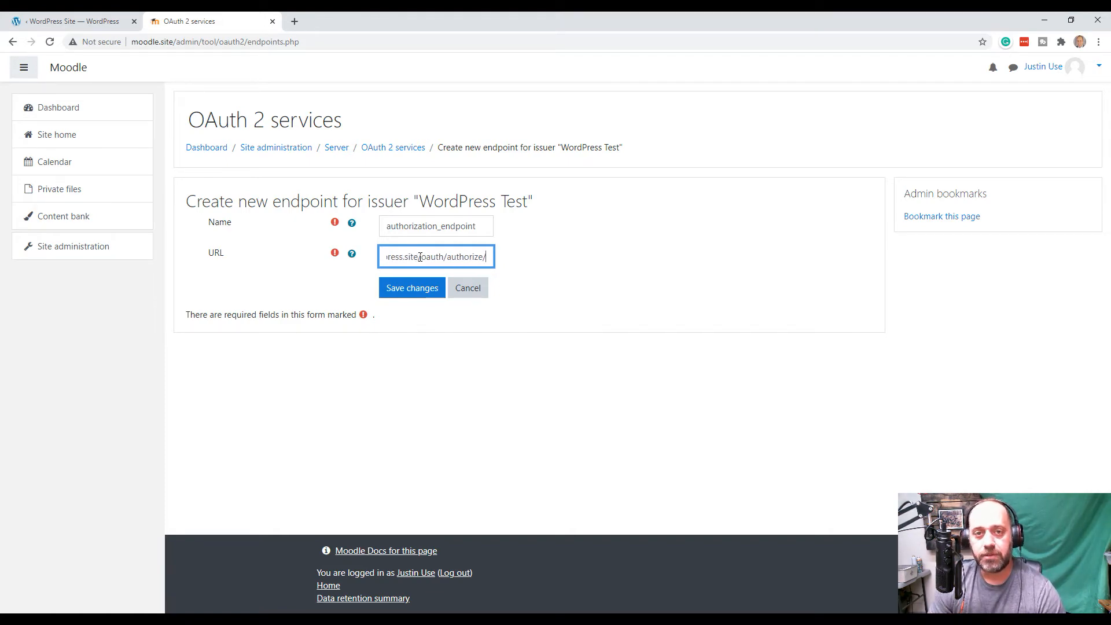
click(435, 290)
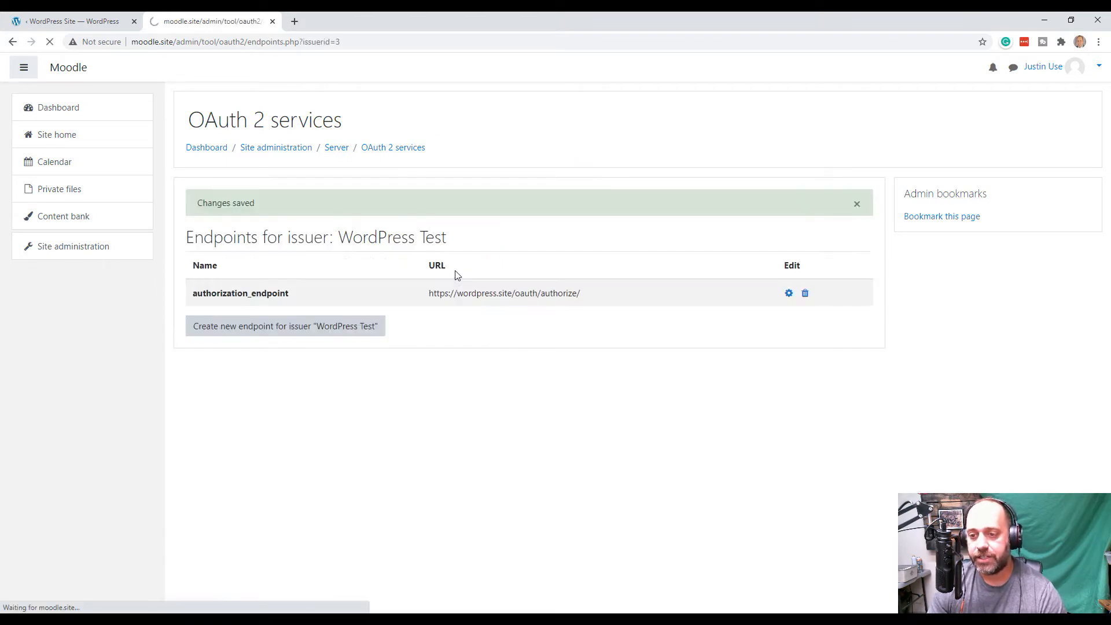
drag(210, 290, 308, 293)
click(307, 293)
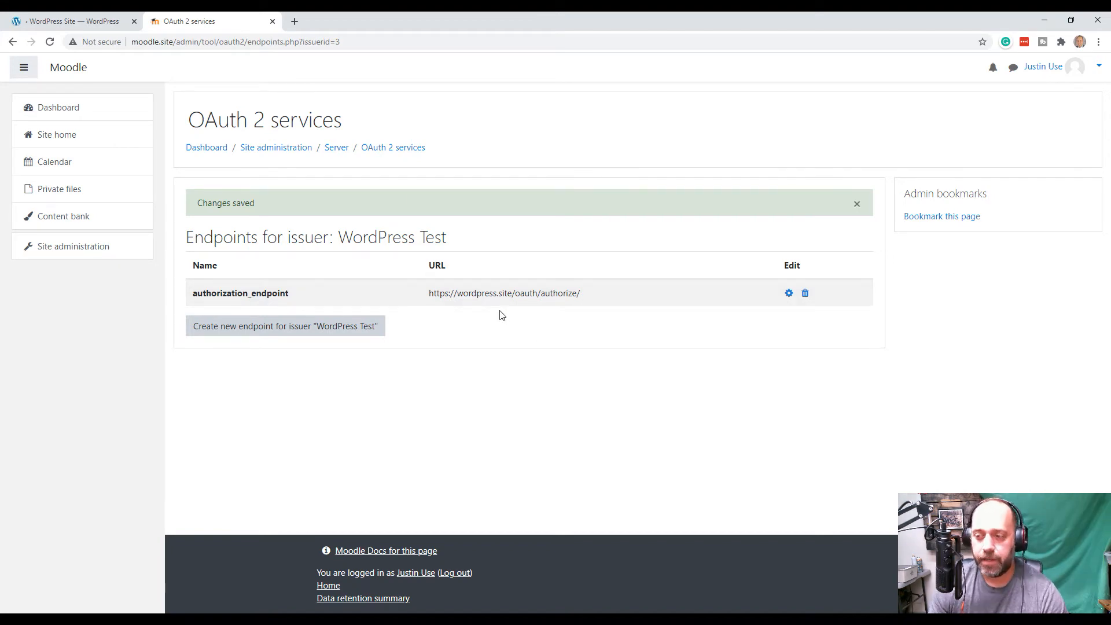
Start another new endpoint for the WordPress Test issuer and name it token_endpoint
click(353, 327)
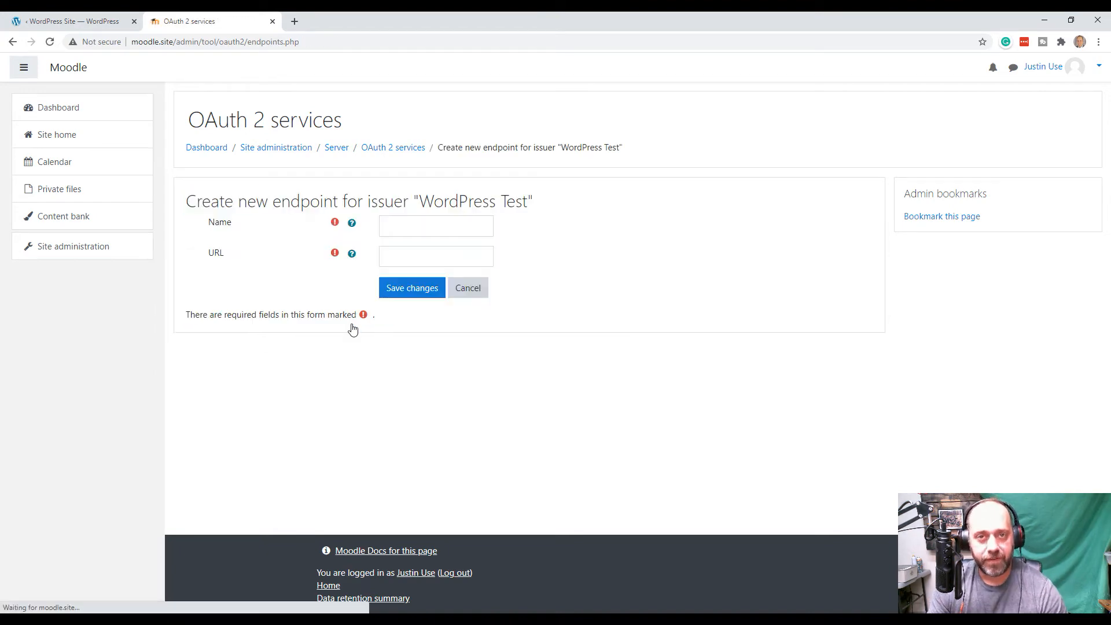
click(427, 226)
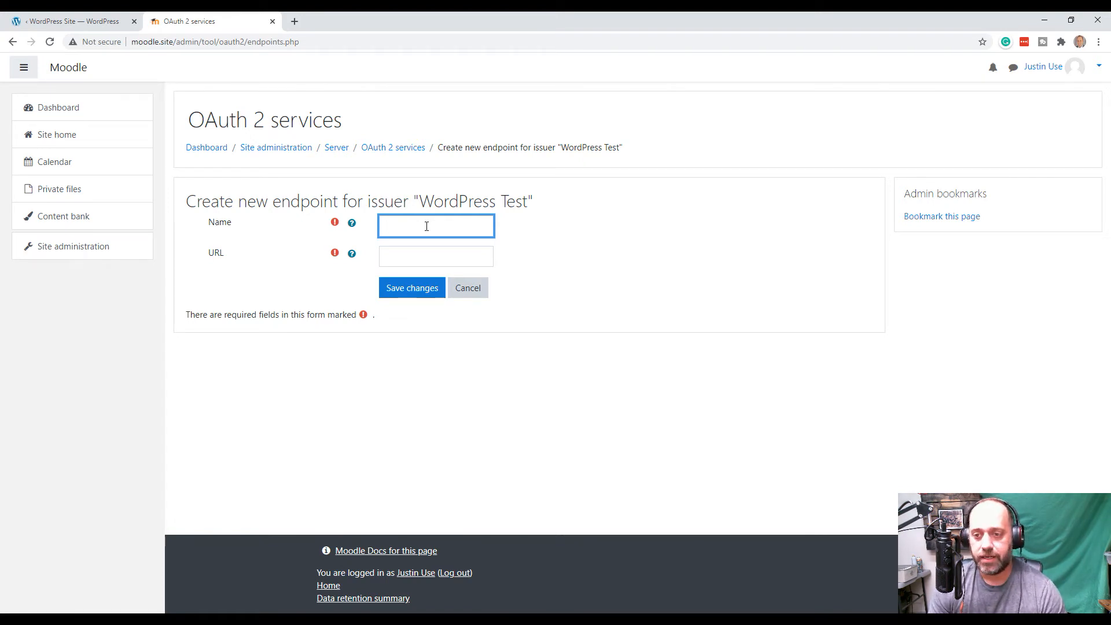
text(token_)
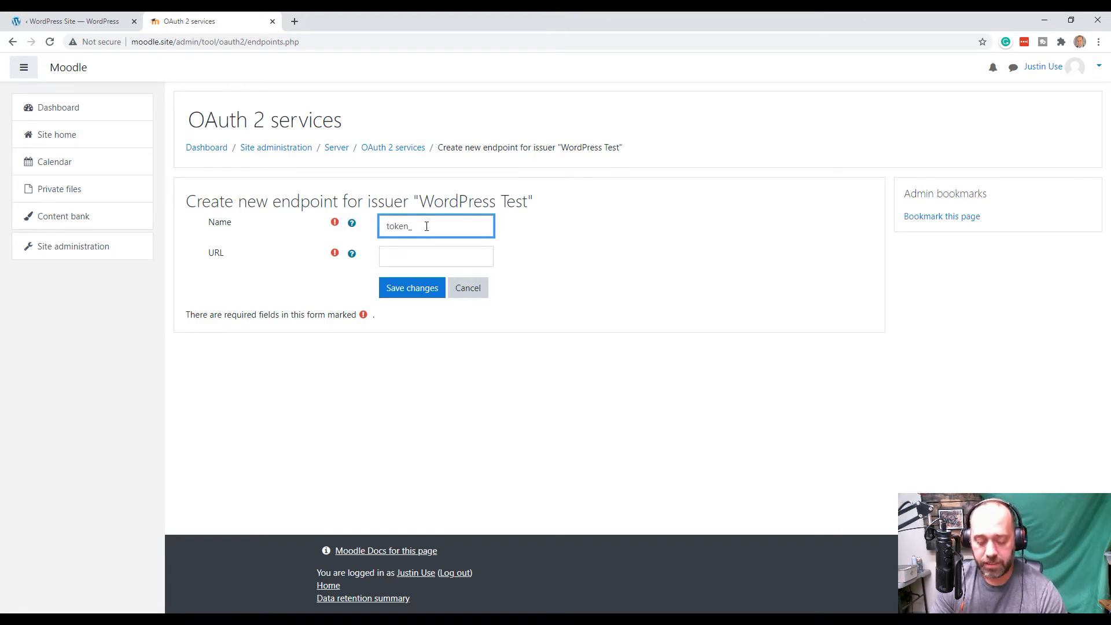
text(endpo)
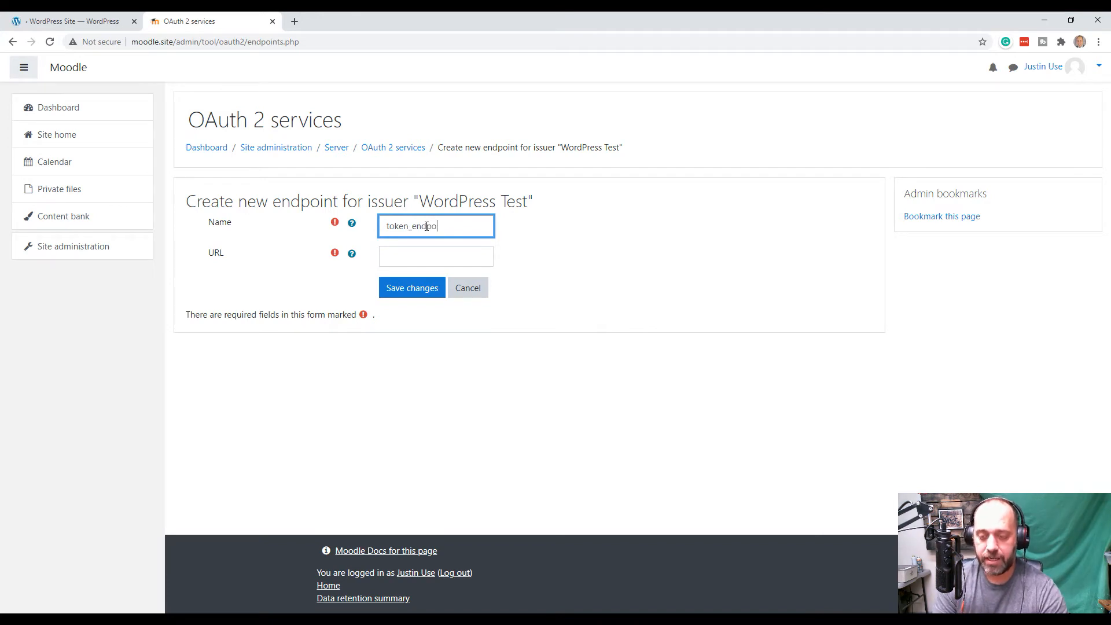
text(int)
key(Tab)
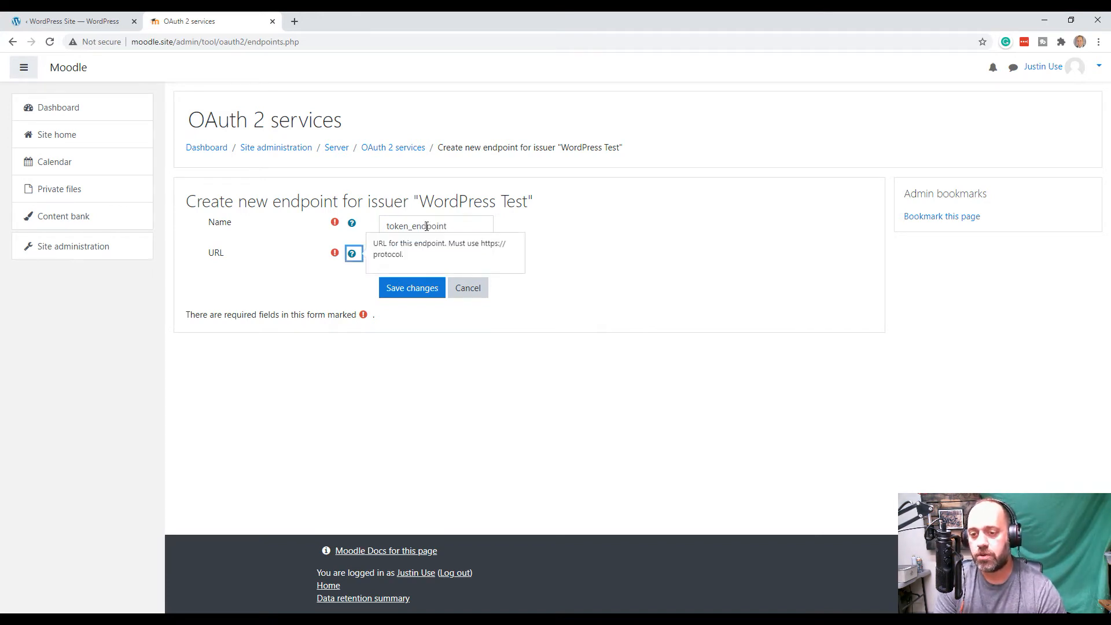
key(Tab)
click(450, 254)
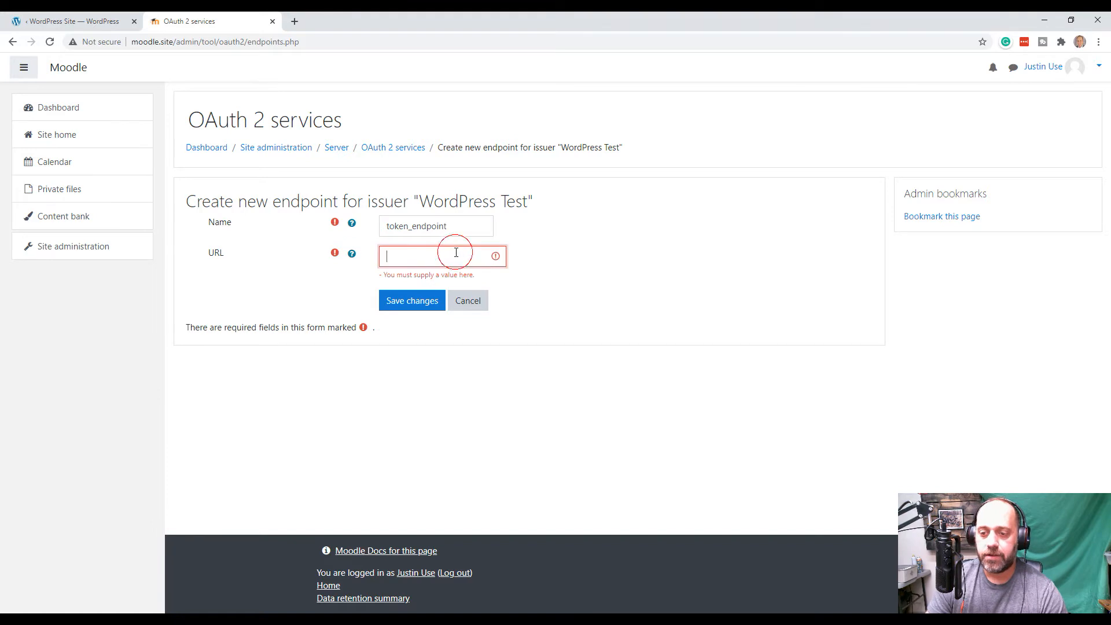
key(ctrl+v)
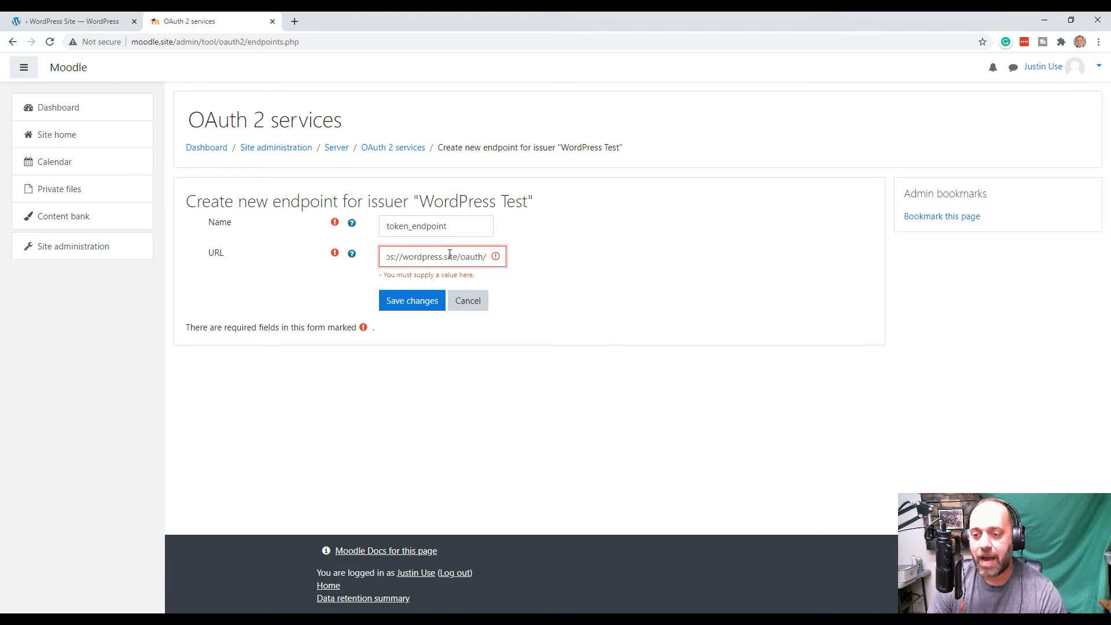
drag(389, 256, 520, 262)
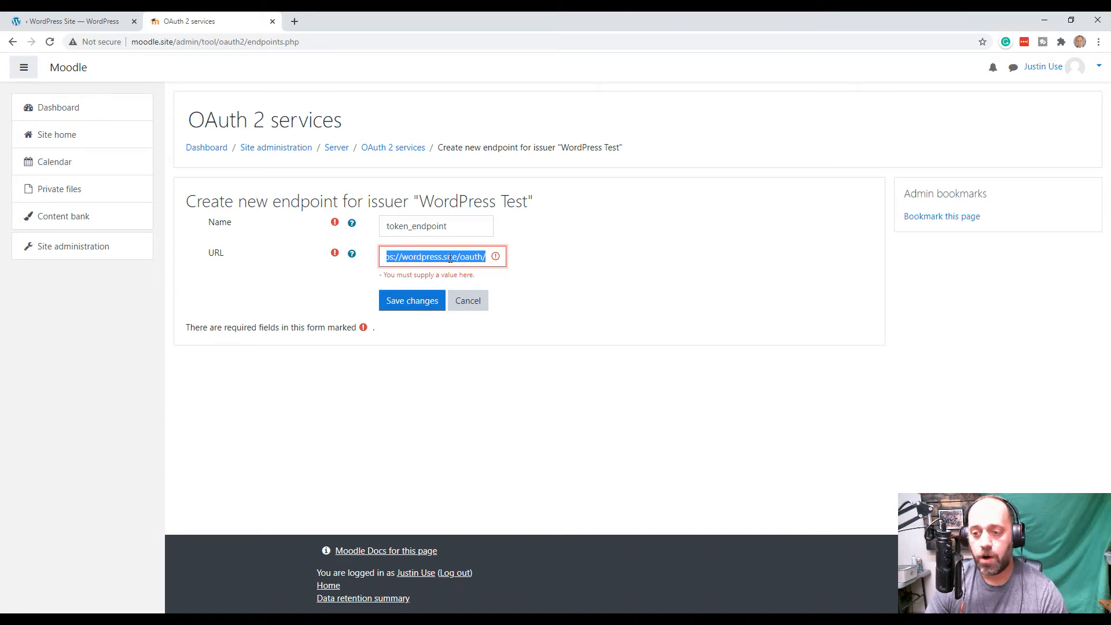
key(End)
text(token)
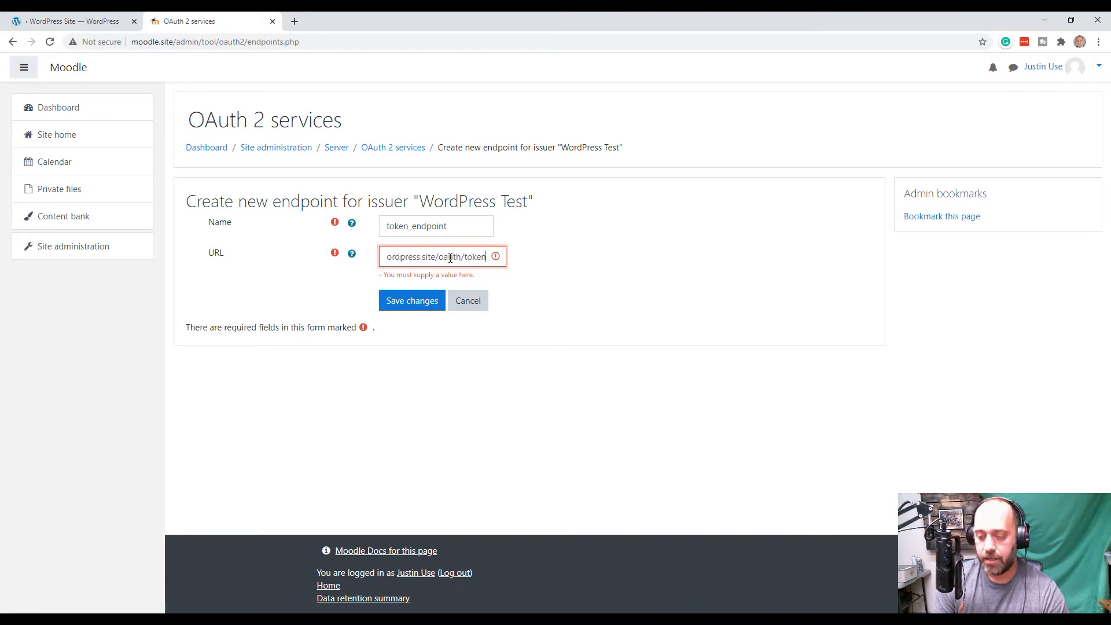
text(/)
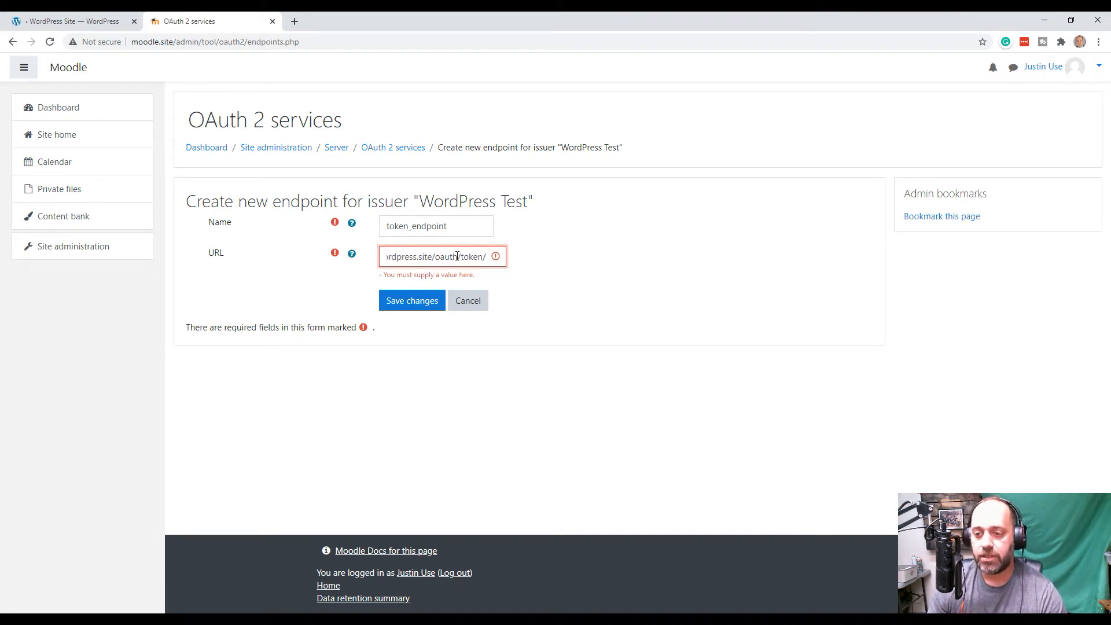
drag(448, 255, 488, 257)
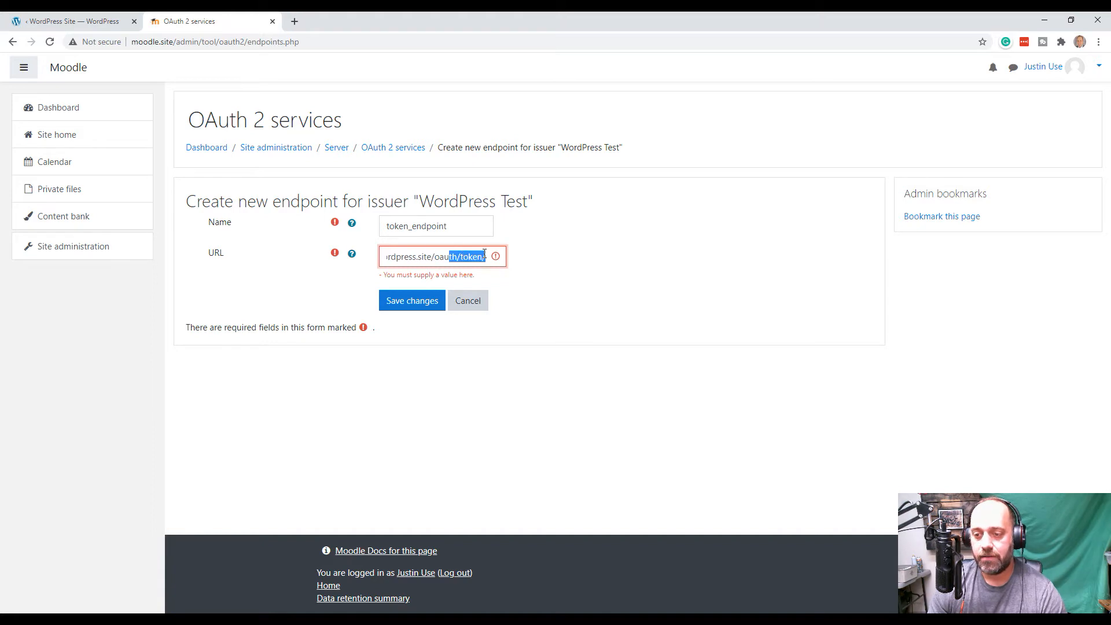
click(401, 300)
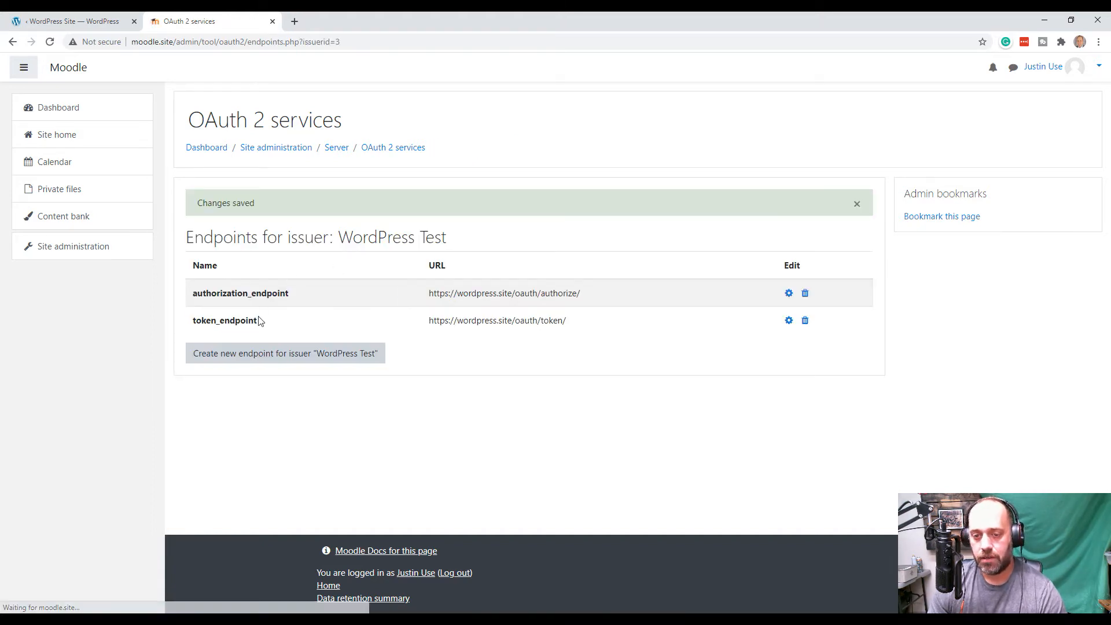
Start a third endpoint for the WordPress Test issuer and name it userinfo_endpoint
click(274, 355)
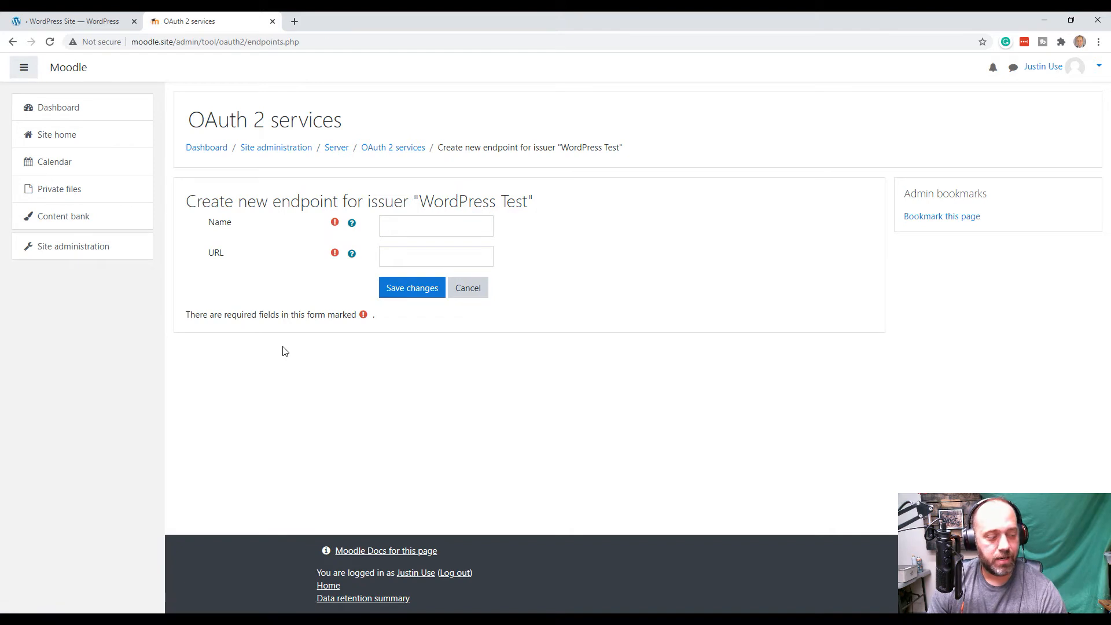
click(402, 220)
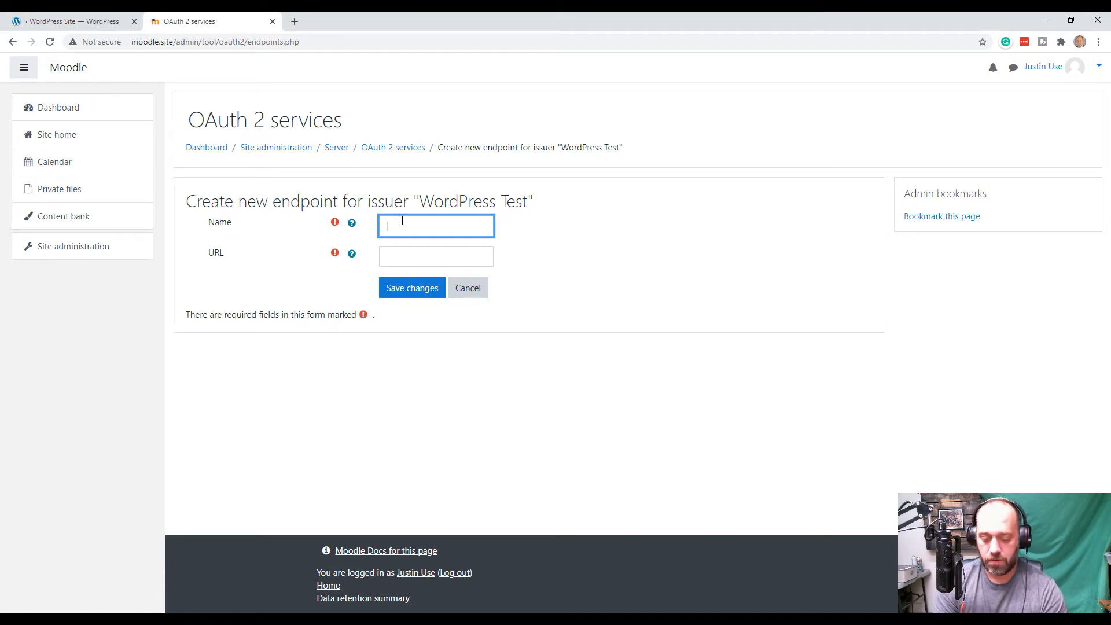
text(userinfo)
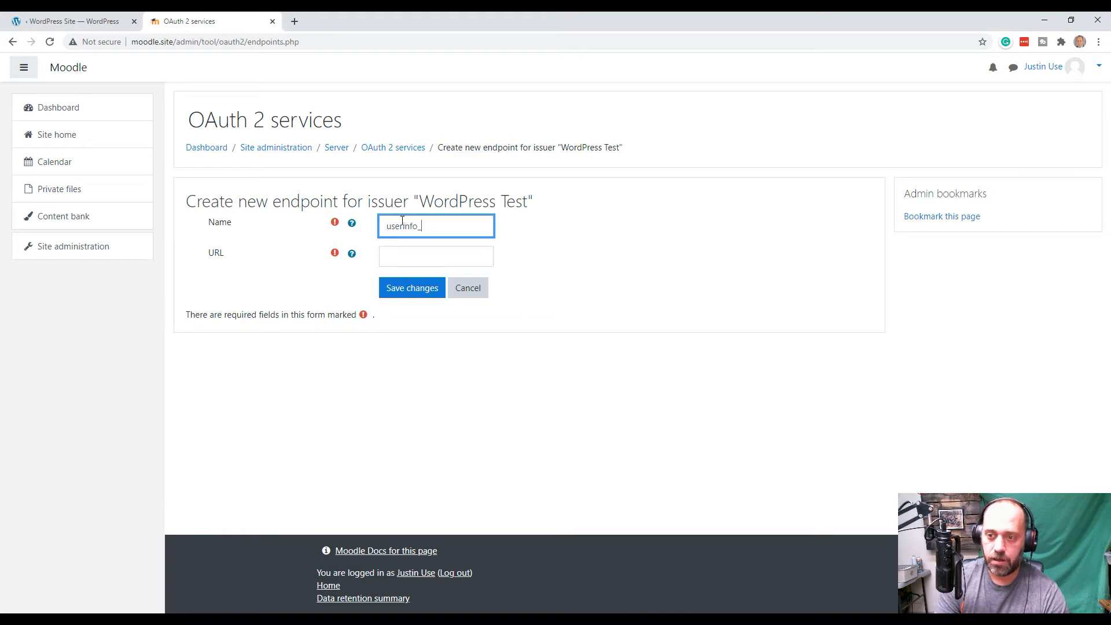
text(_endpoint)
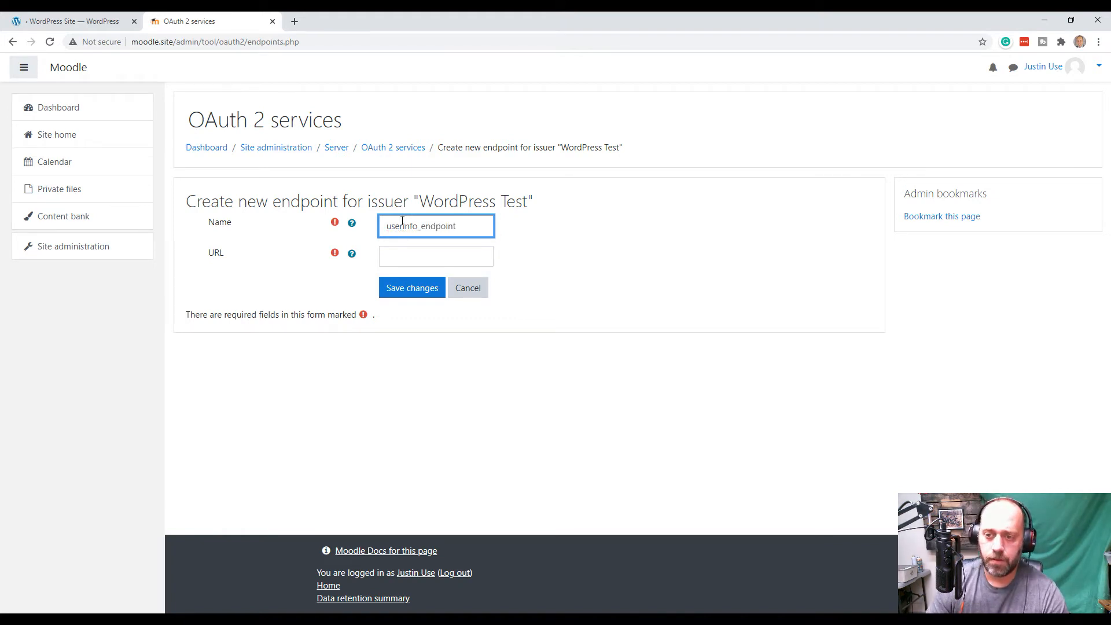
click(447, 254)
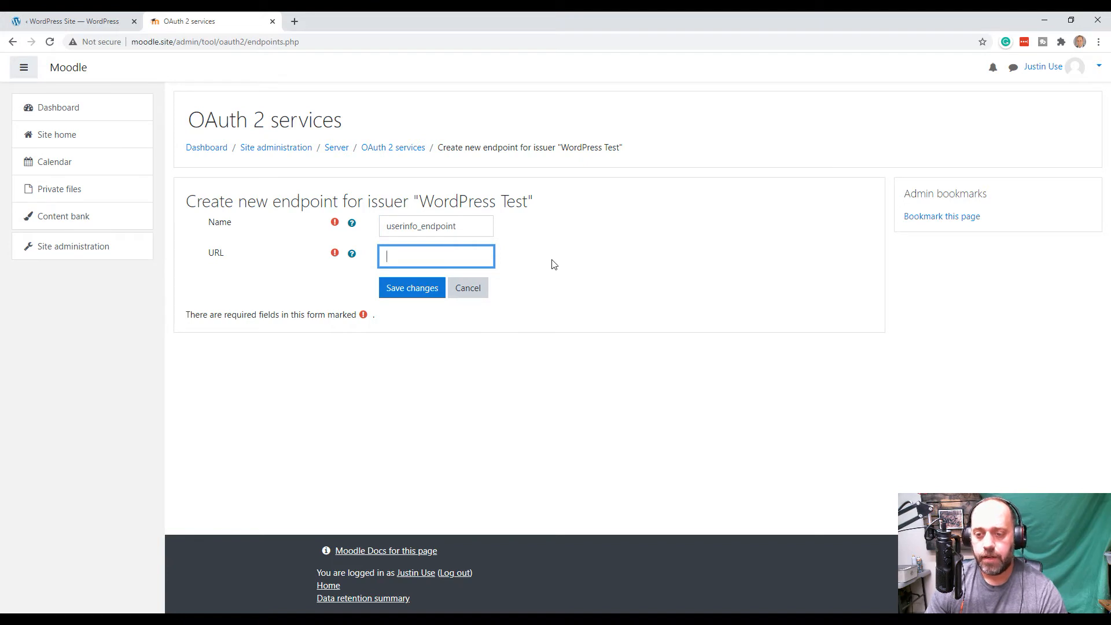
text(https://wordpress.site/oauth/me)
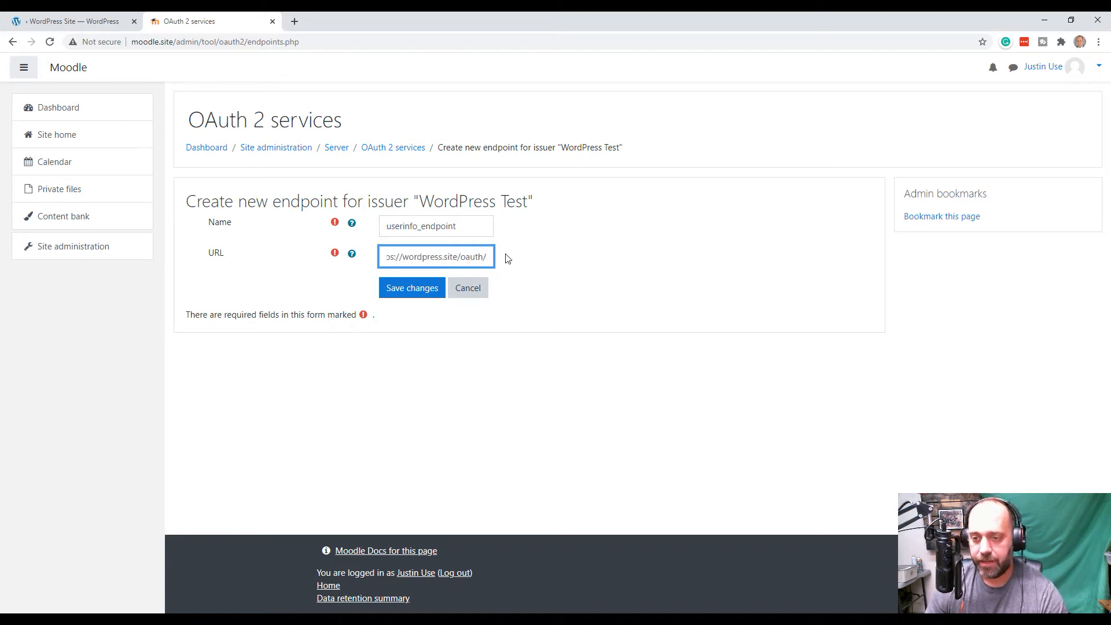
drag(454, 256, 400, 250)
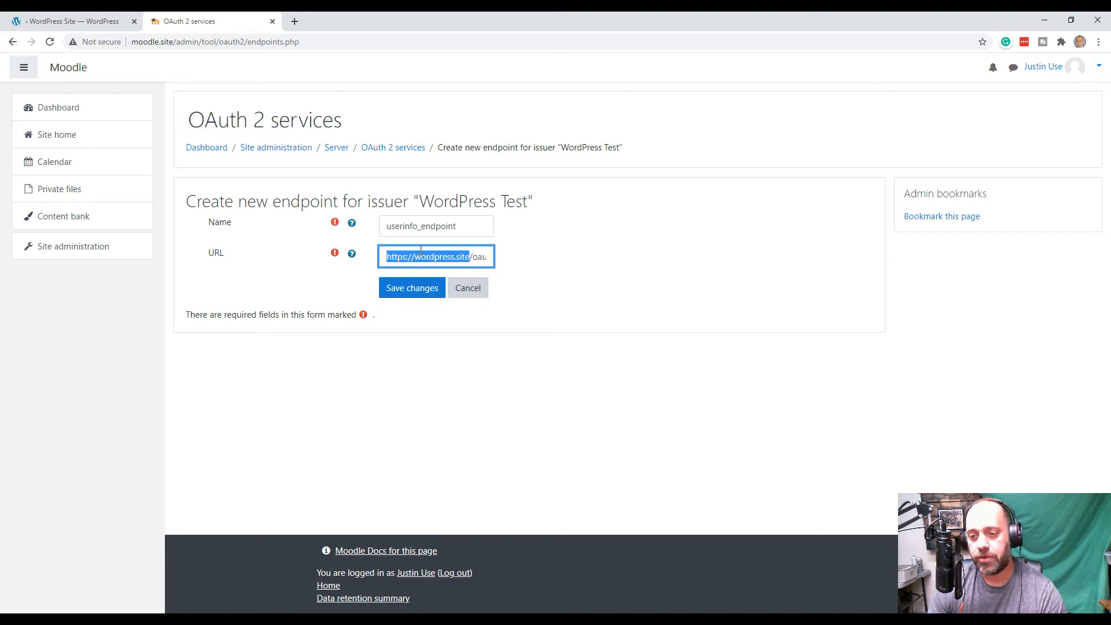
click(453, 256)
drag(453, 256, 409, 256)
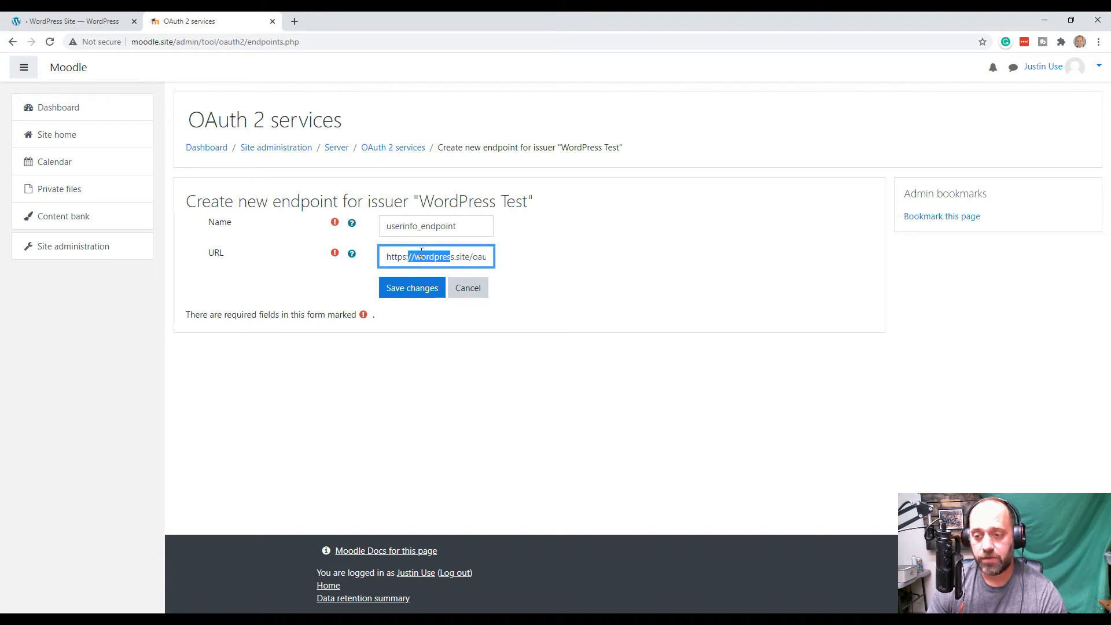
drag(433, 257, 489, 257)
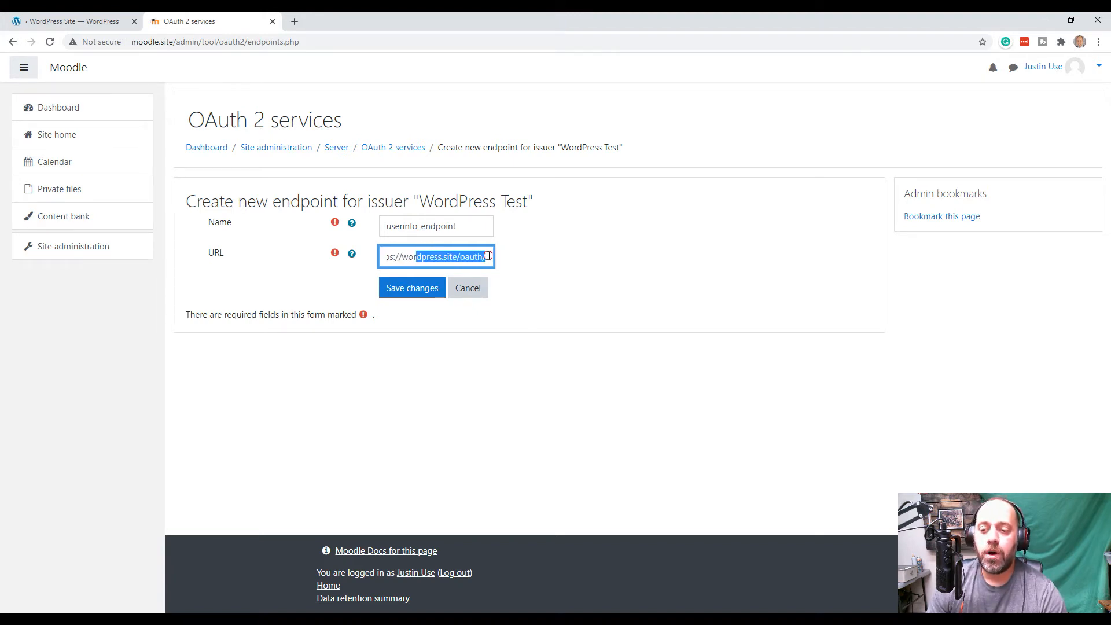
click(489, 256)
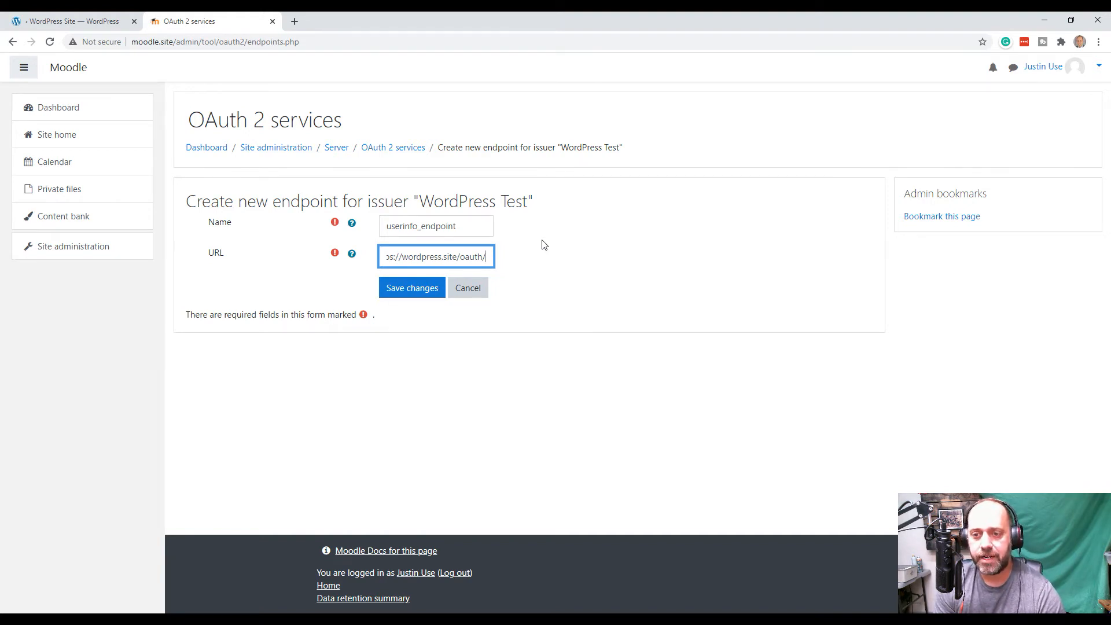
text(me)
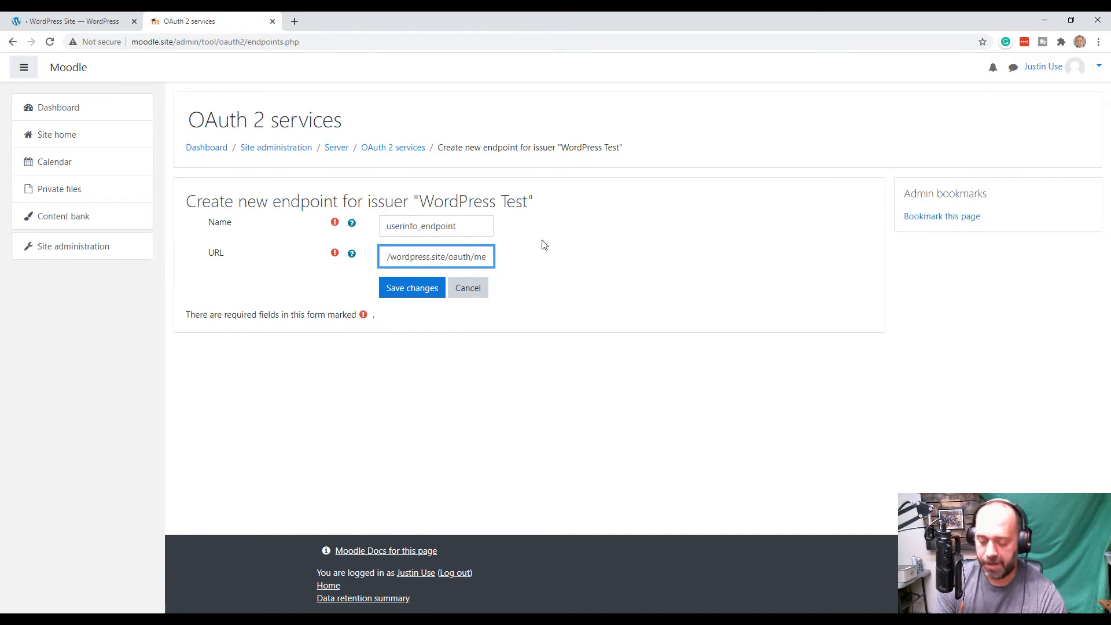
text(/)
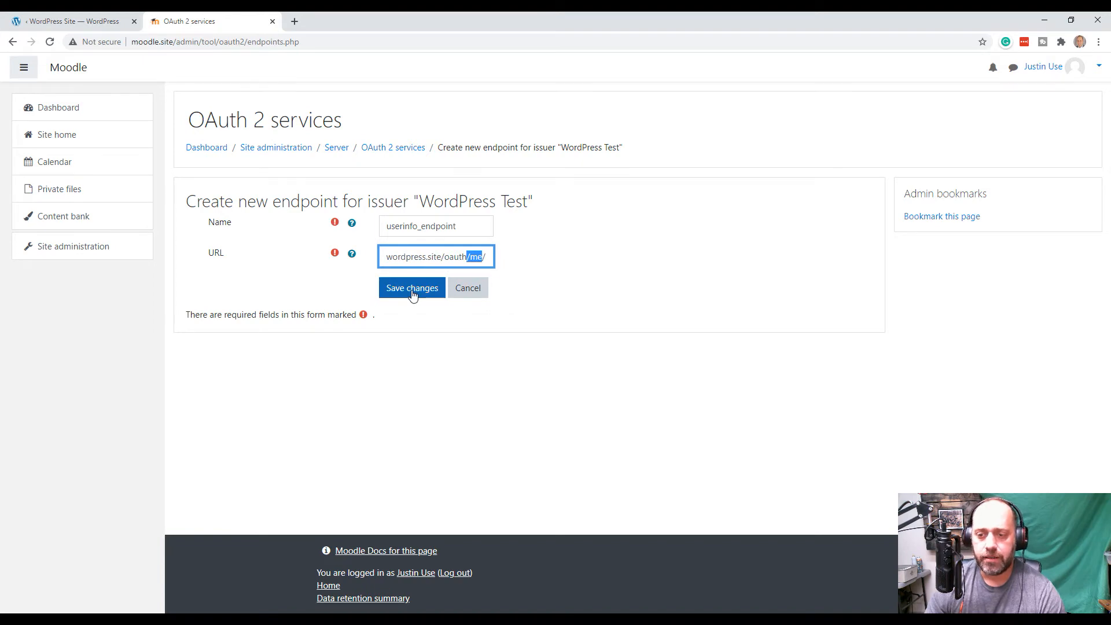
click(412, 292)
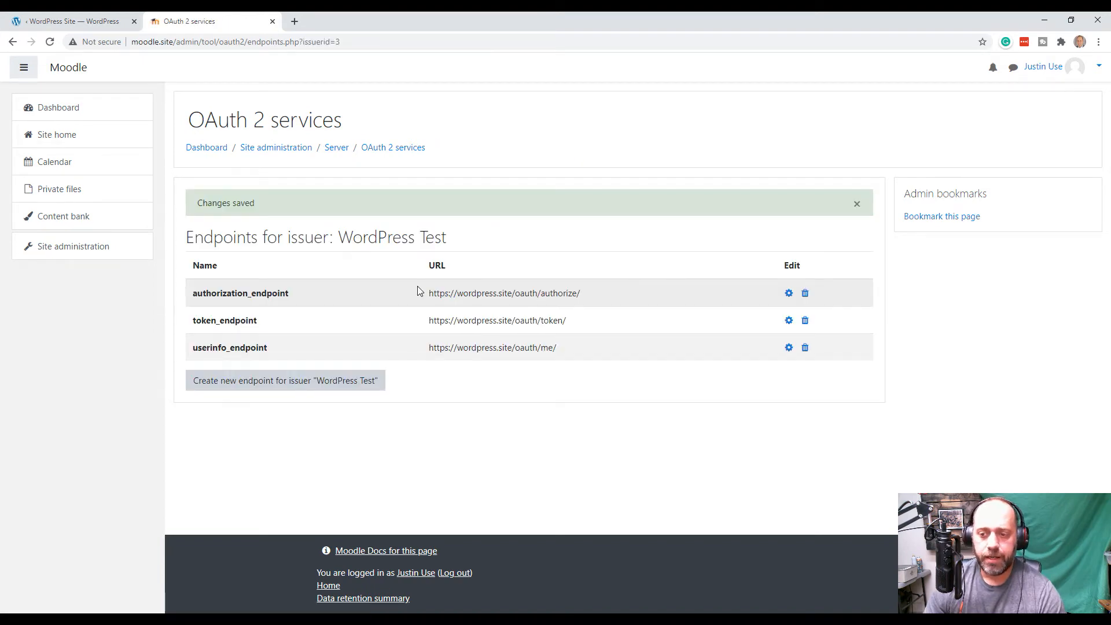
click(199, 291)
drag(199, 291, 300, 349)
click(328, 348)
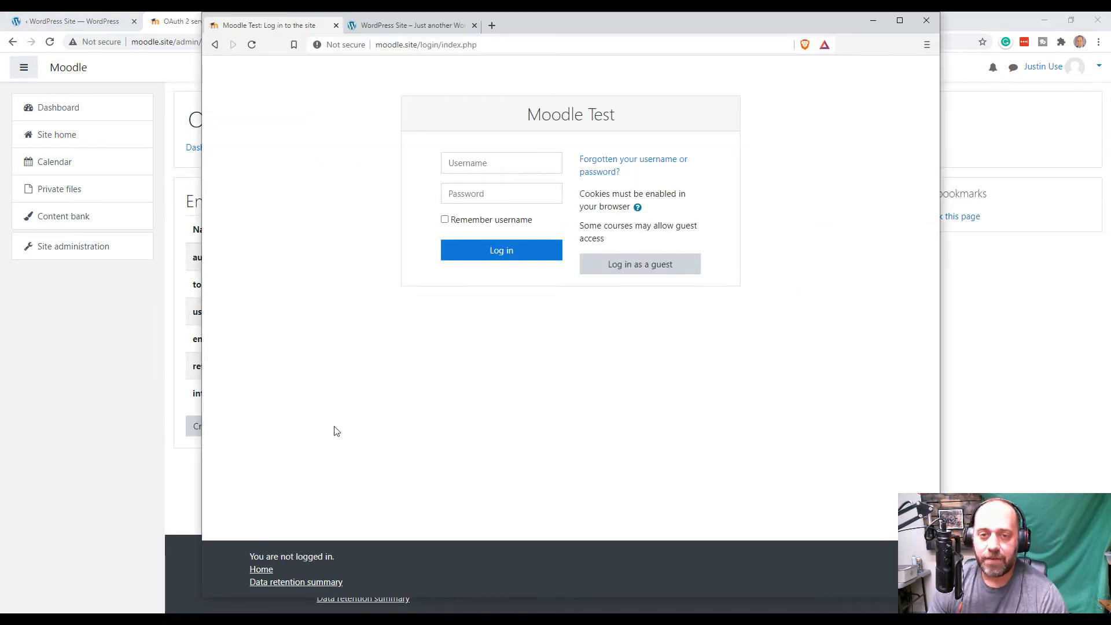
Open the WordPress site's user list and examine the existing user accounts
click(91, 21)
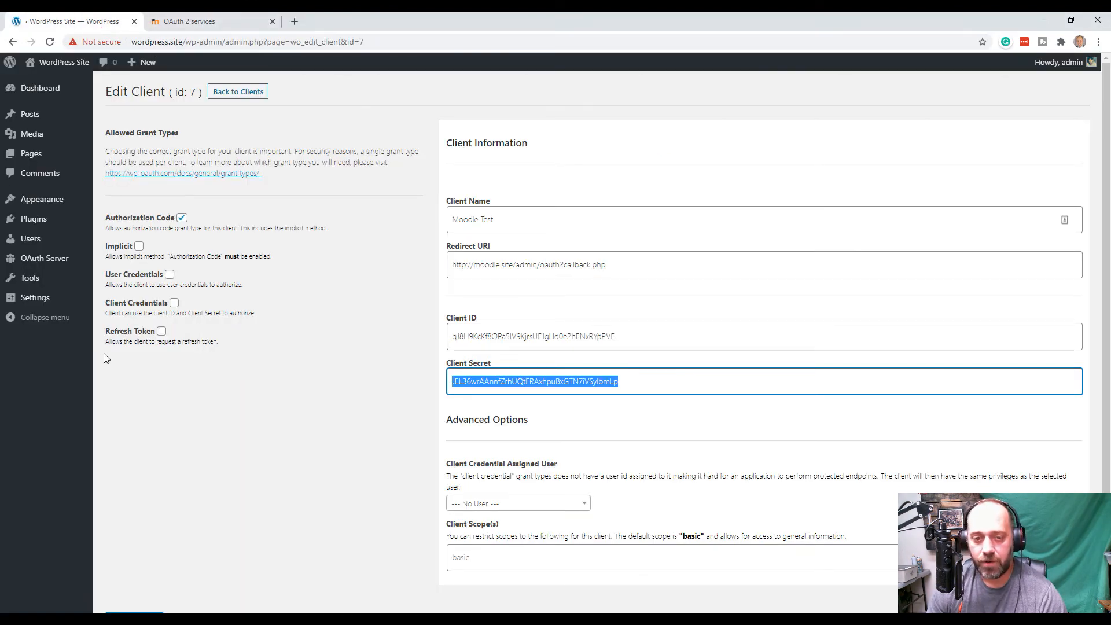
click(32, 242)
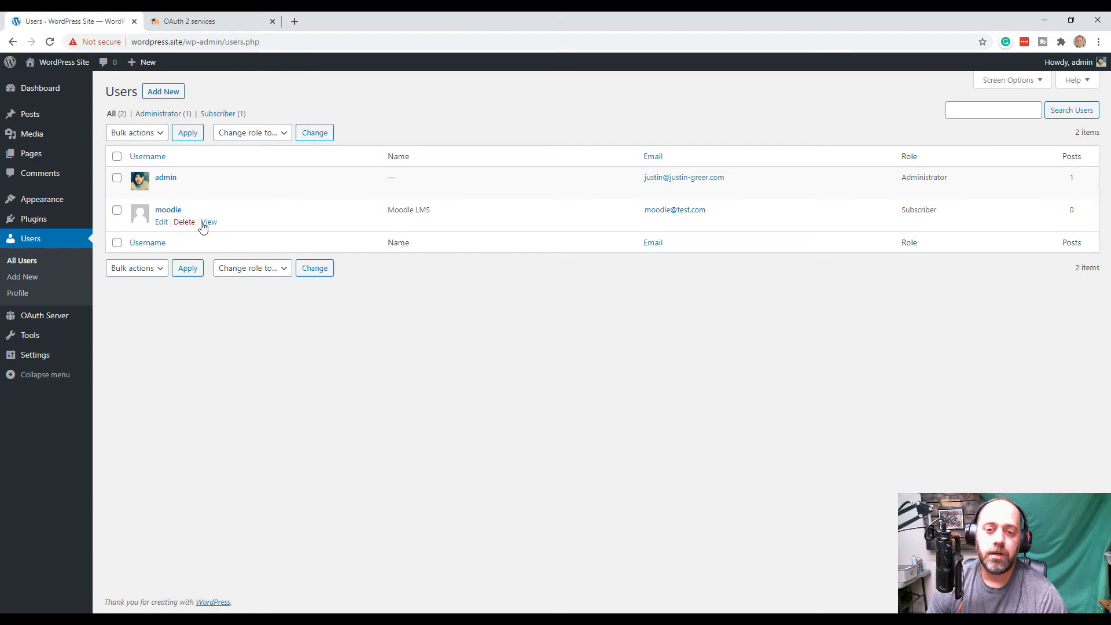
click(186, 21)
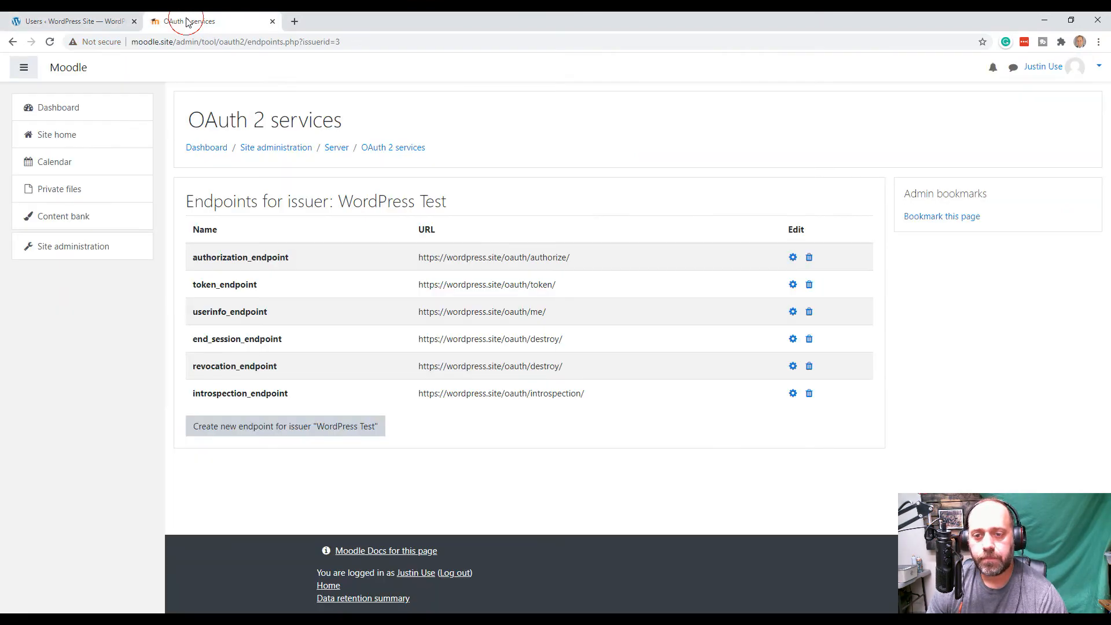
click(63, 22)
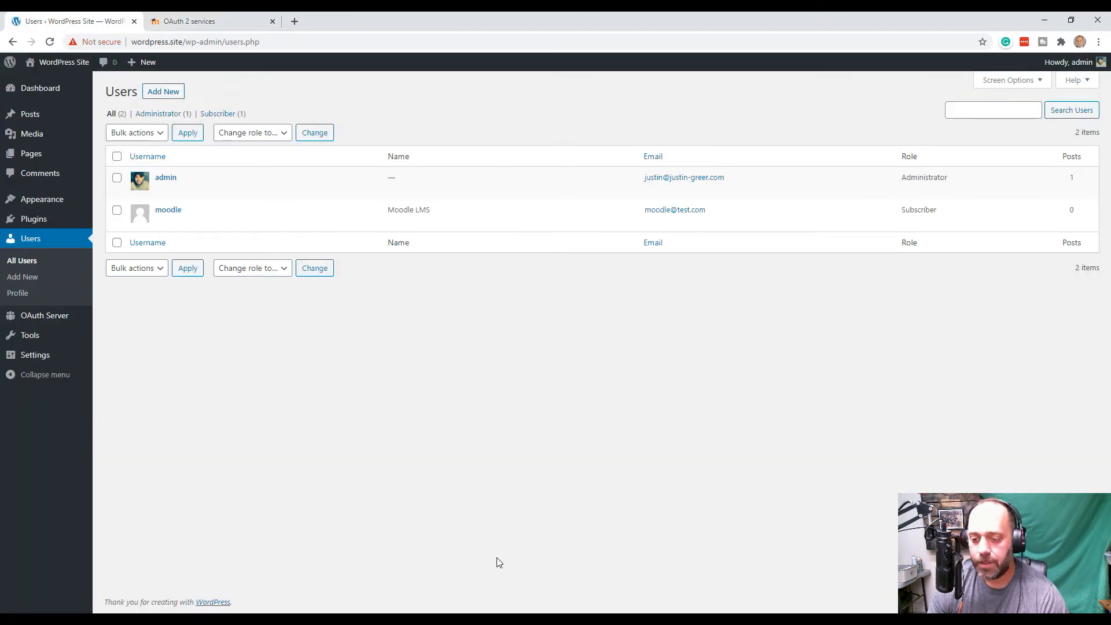
Switch to the Brave window, move the WordPress site's tab ahead of the Moodle tab, and return to the Moodle login page
mouse_move(411, 620)
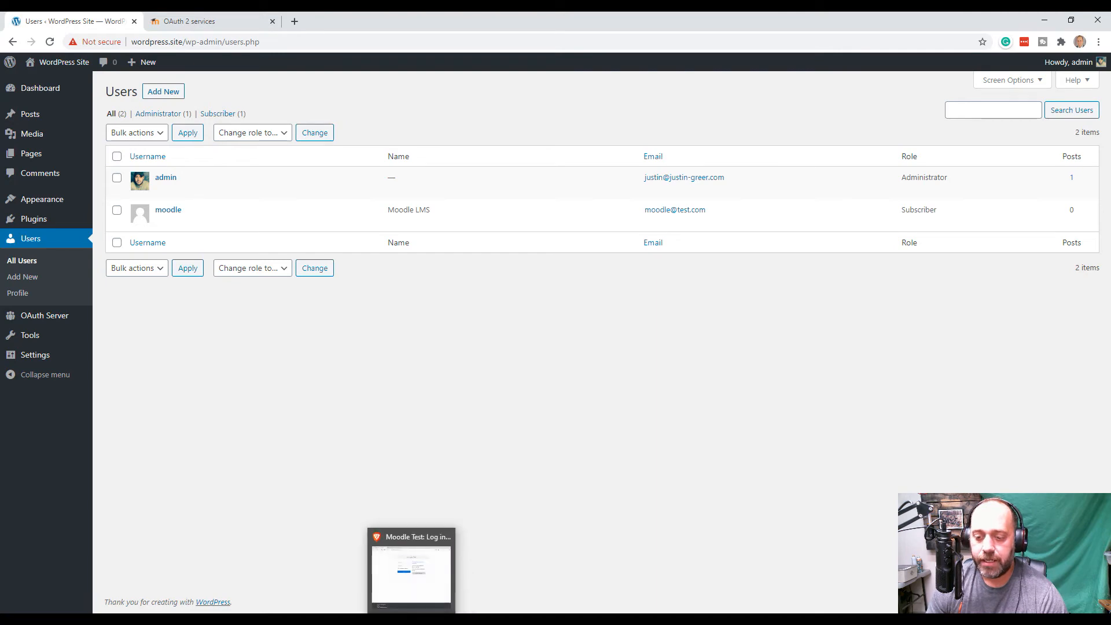
click(412, 544)
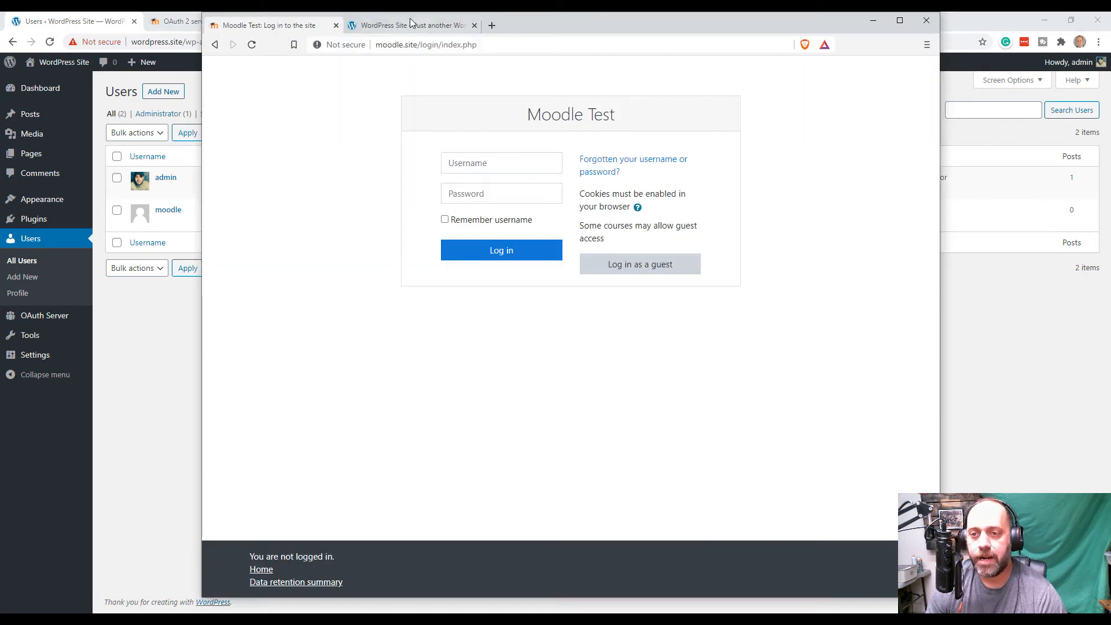
click(393, 26)
drag(392, 30, 281, 25)
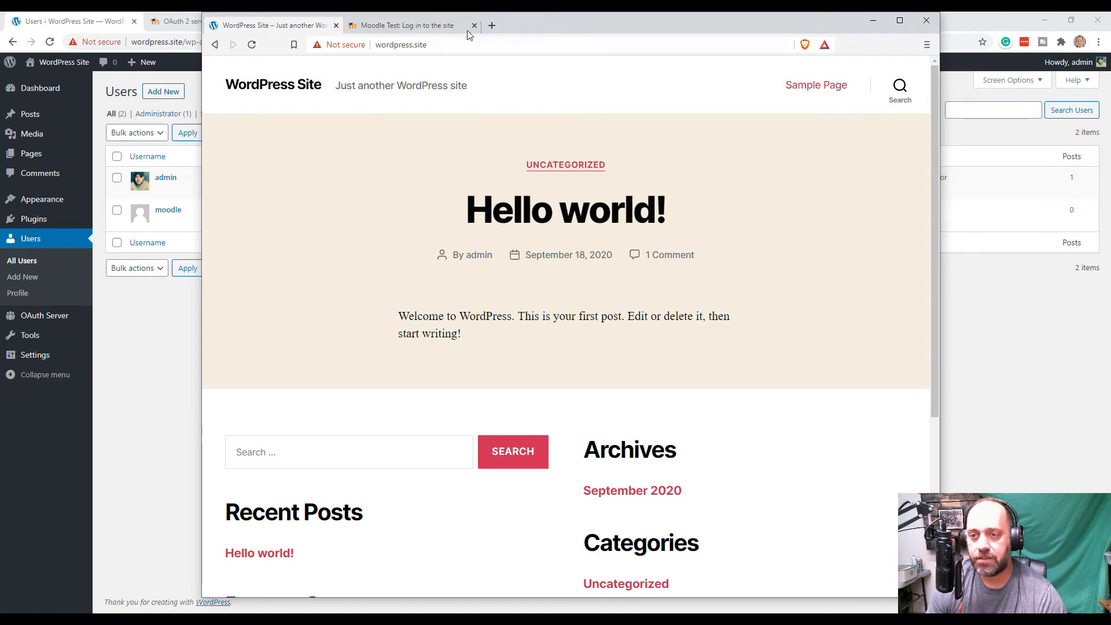
click(411, 27)
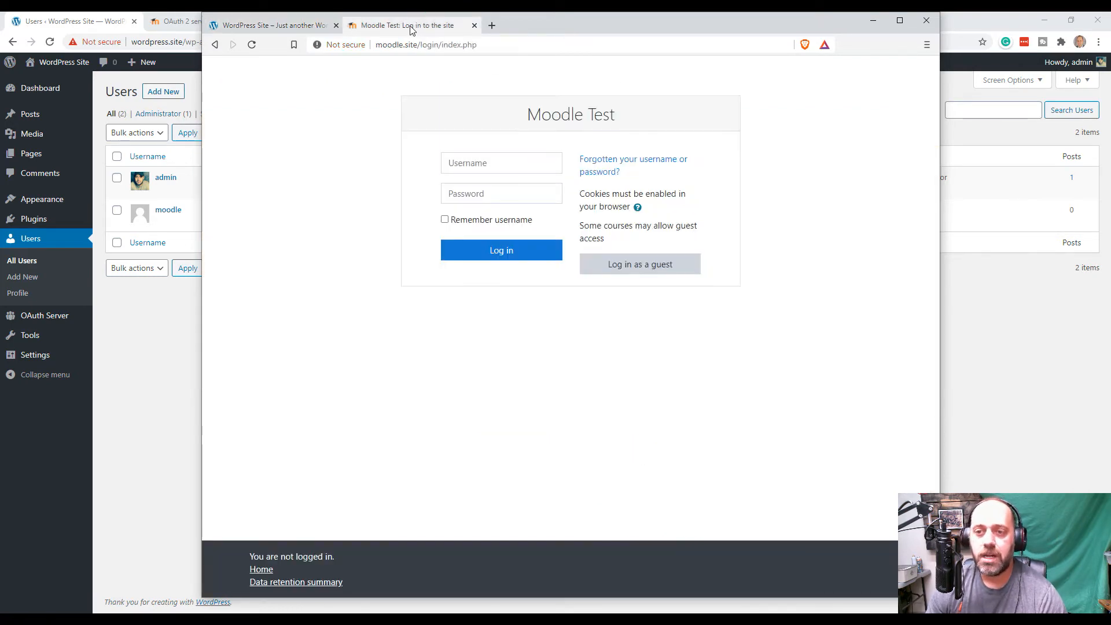
Load the moodle.site home page and open its login page to examine the external account login options
drag(417, 45, 484, 46)
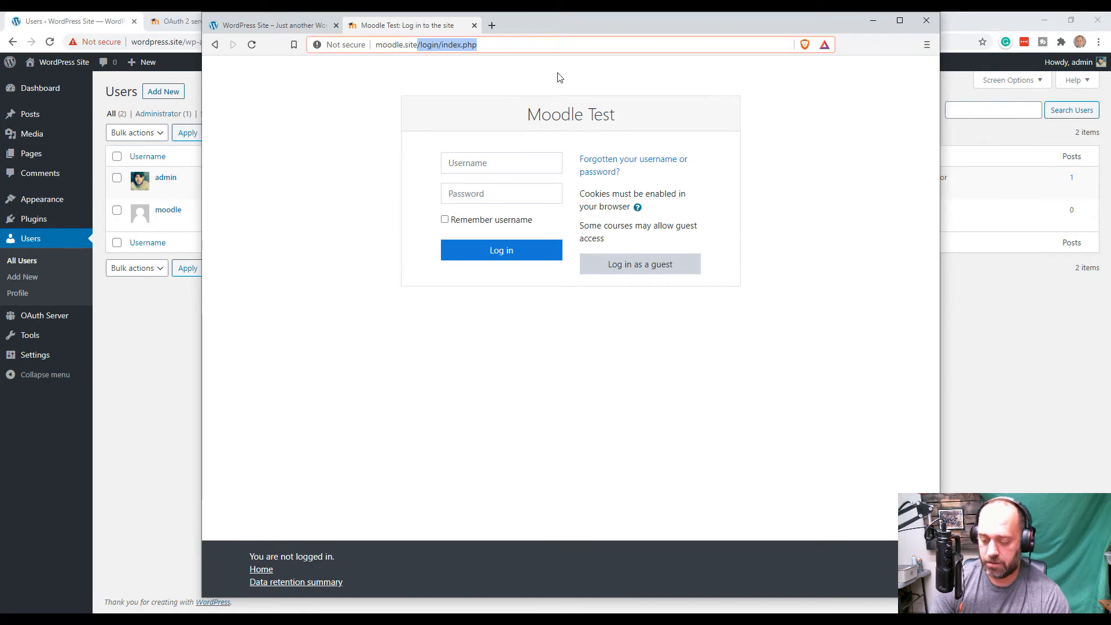
key(BackSpace)
key(Return)
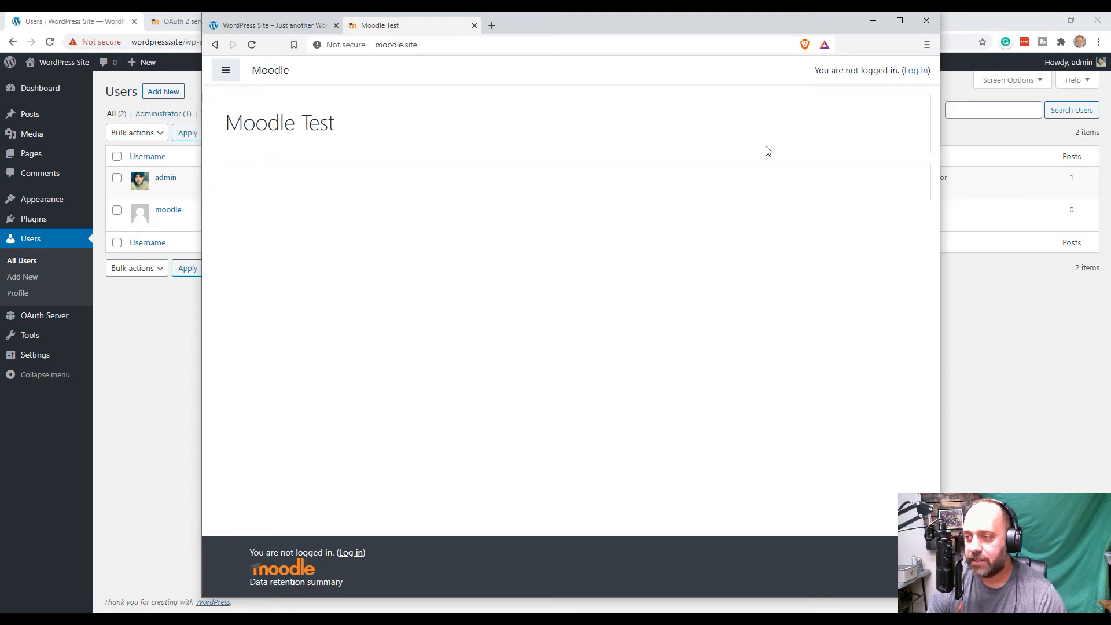
click(917, 71)
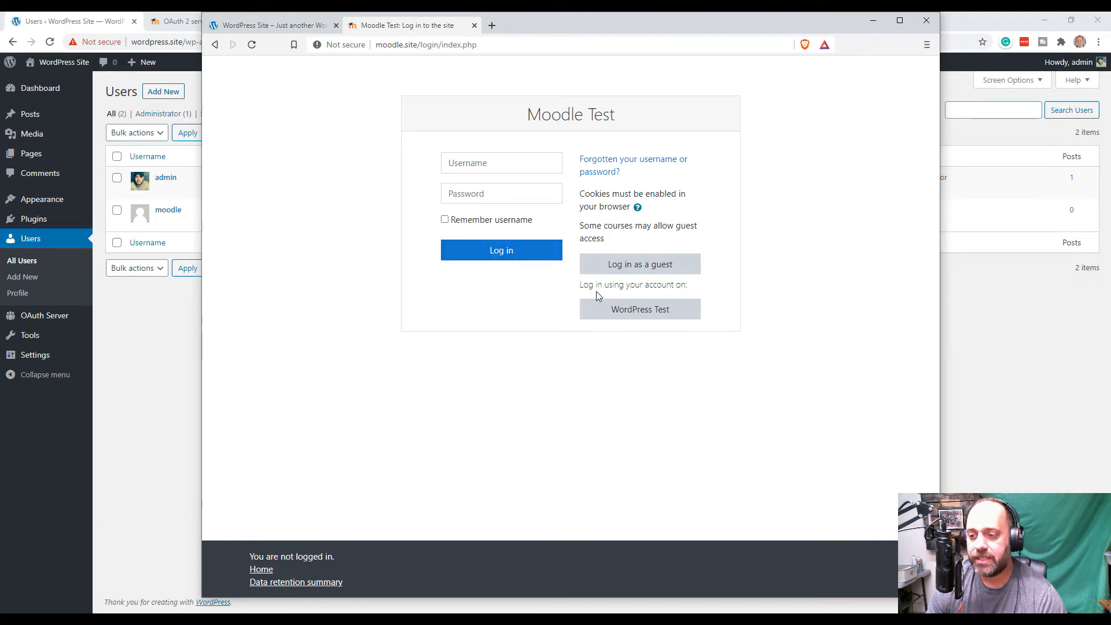
drag(578, 285, 720, 291)
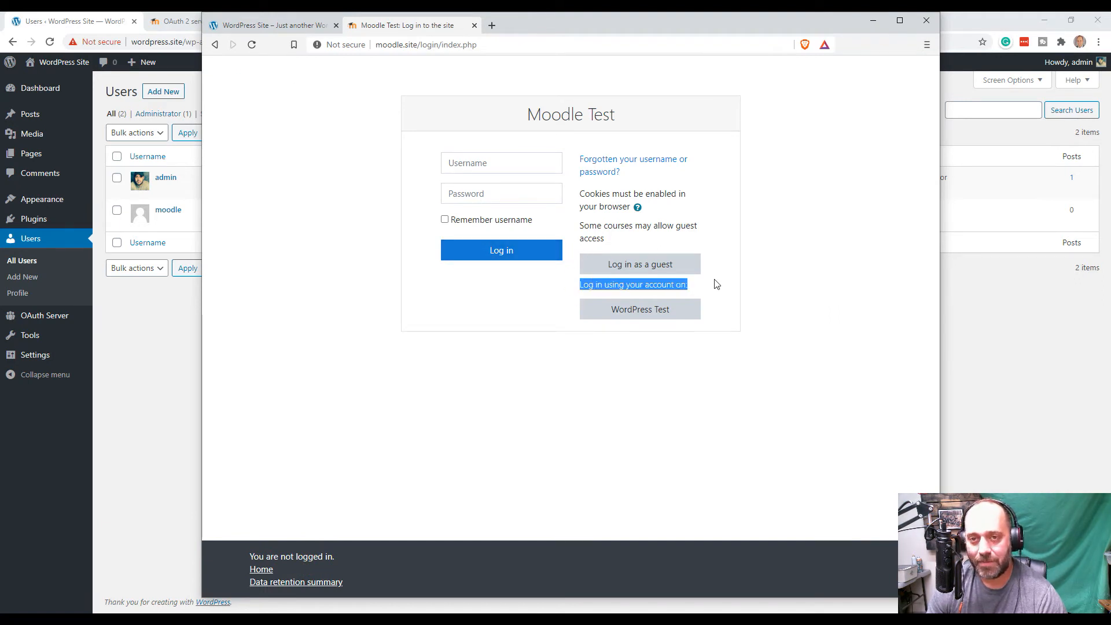
drag(590, 285, 666, 292)
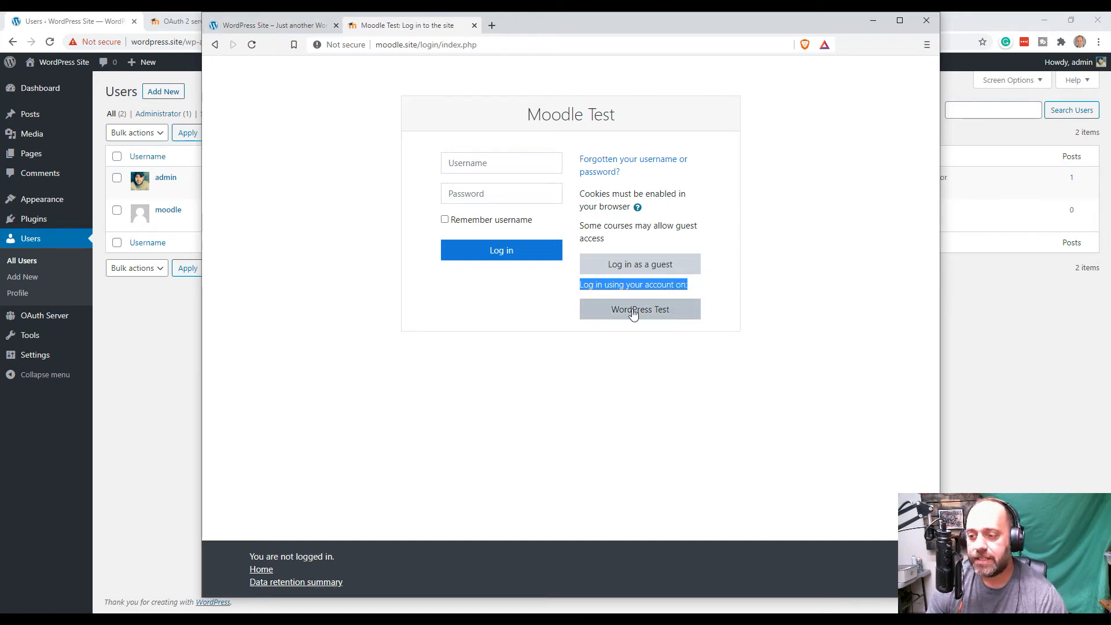
Rename the WordPress Test identity issuer in Moodle's OAuth 2 services to Dash10 Digital and save the changes
click(174, 22)
click(392, 148)
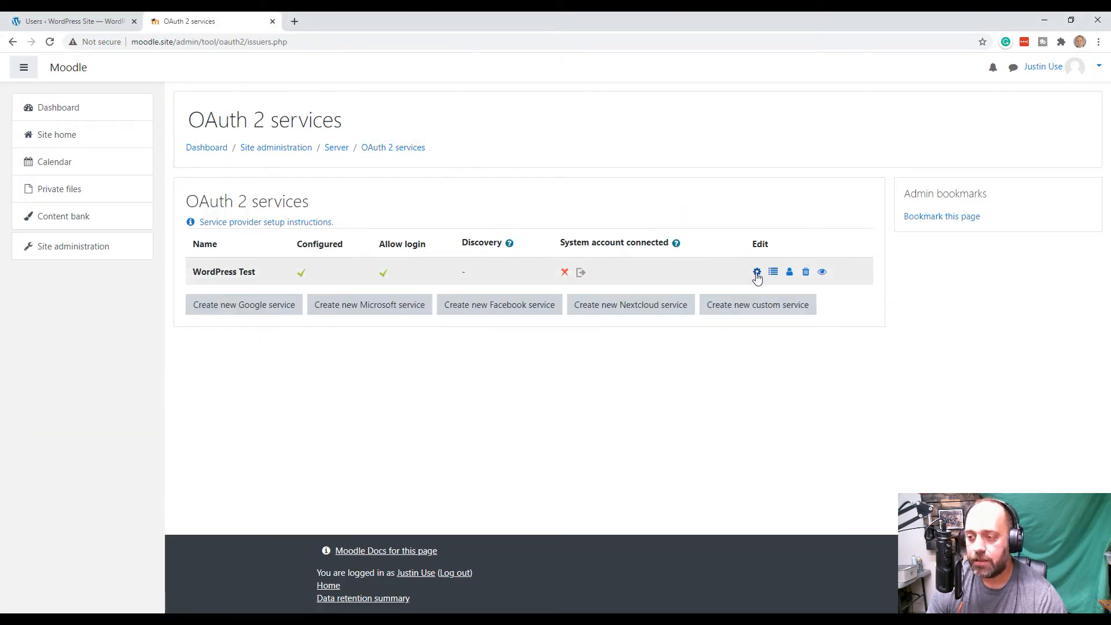
click(757, 272)
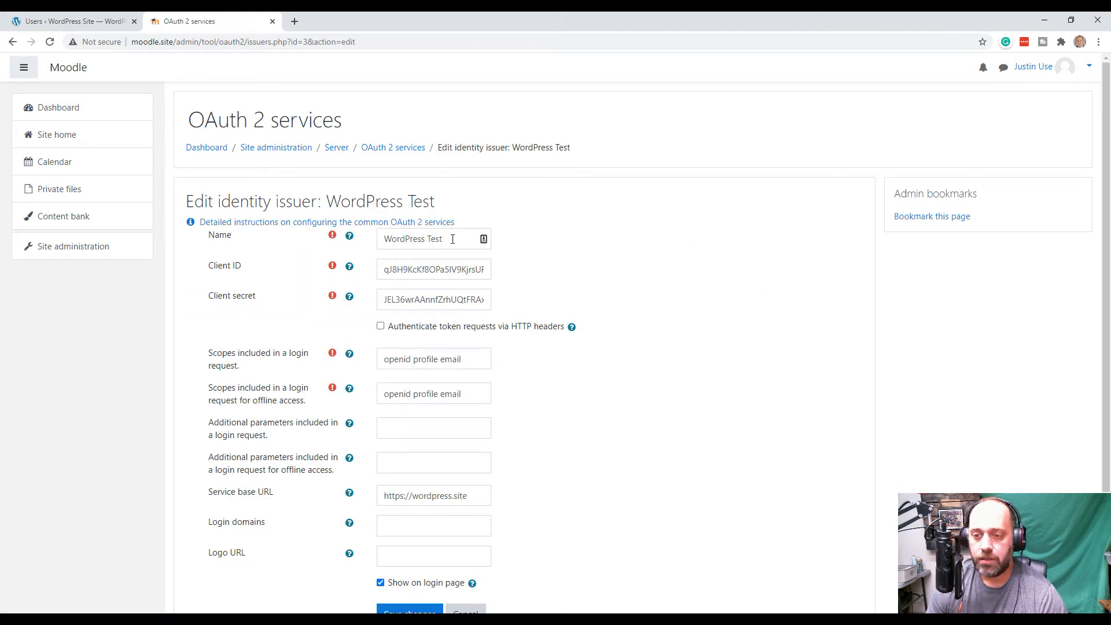
drag(477, 239, 372, 237)
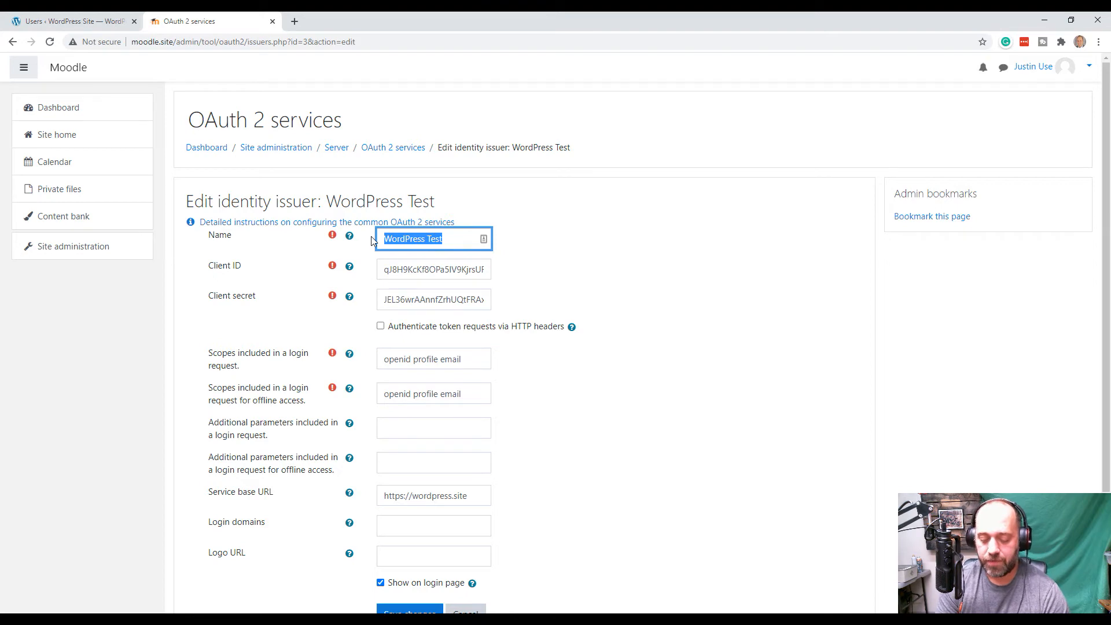
text(Dash10)
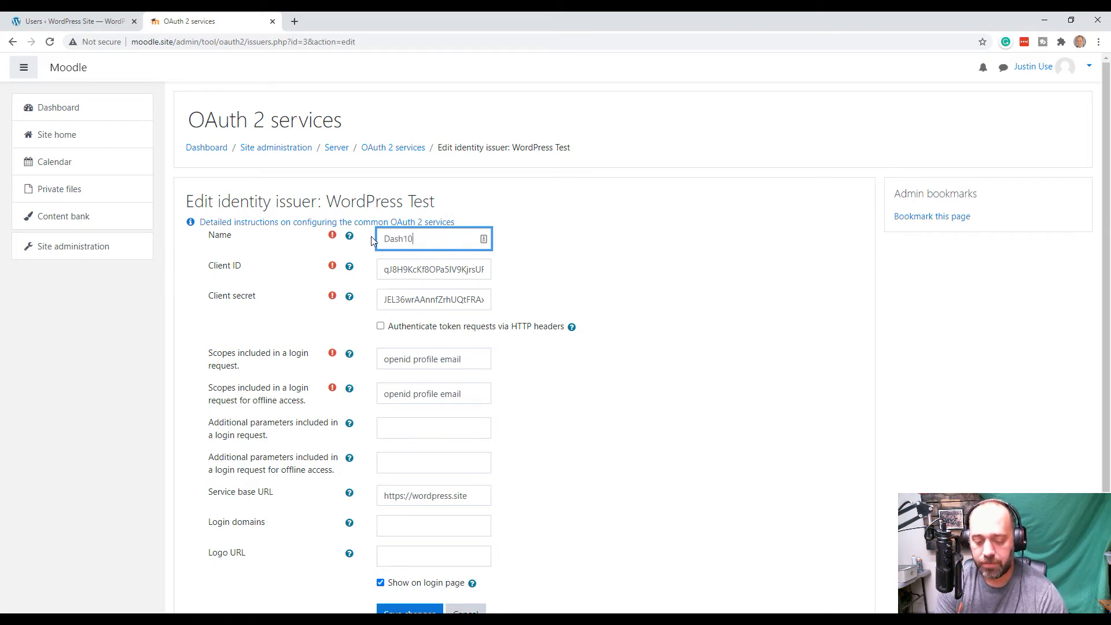
text( Digitla)
key(BackSpace)
key(BackSpace)
text(al)
scroll(601, 343, down, 2)
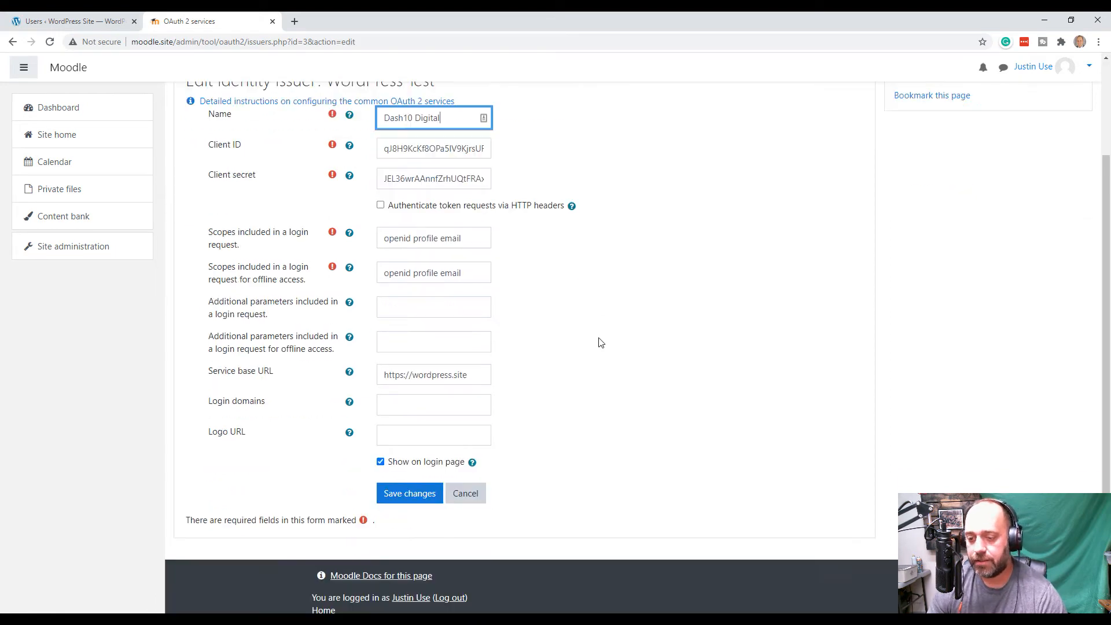
click(428, 466)
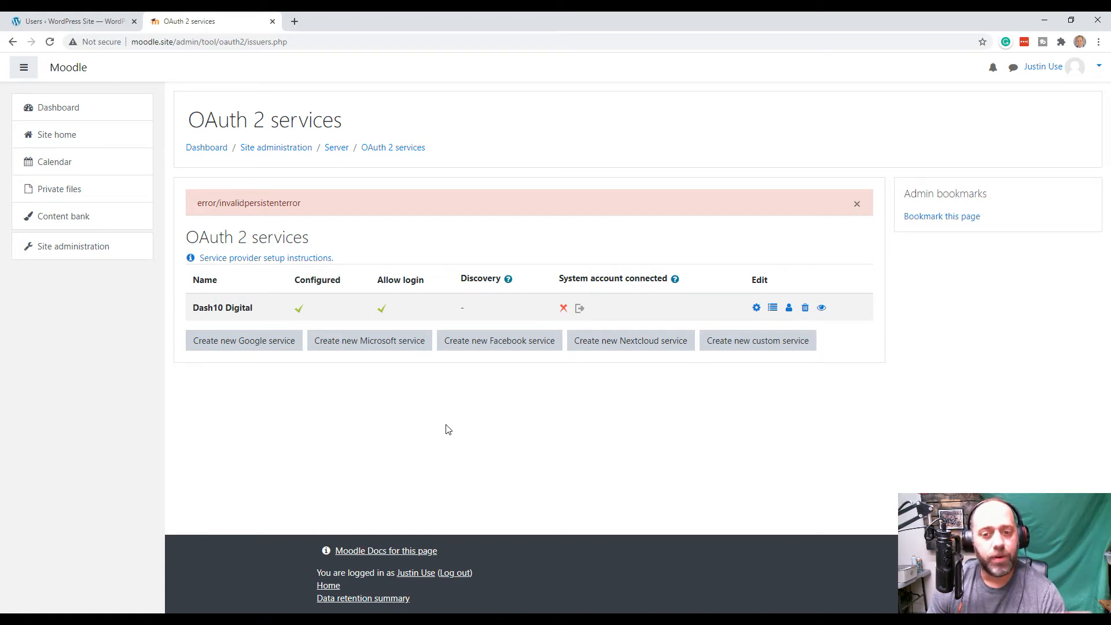
Reload the Moodle login page in Brave and try to log in using the Dash10 Digital account option
key(super)
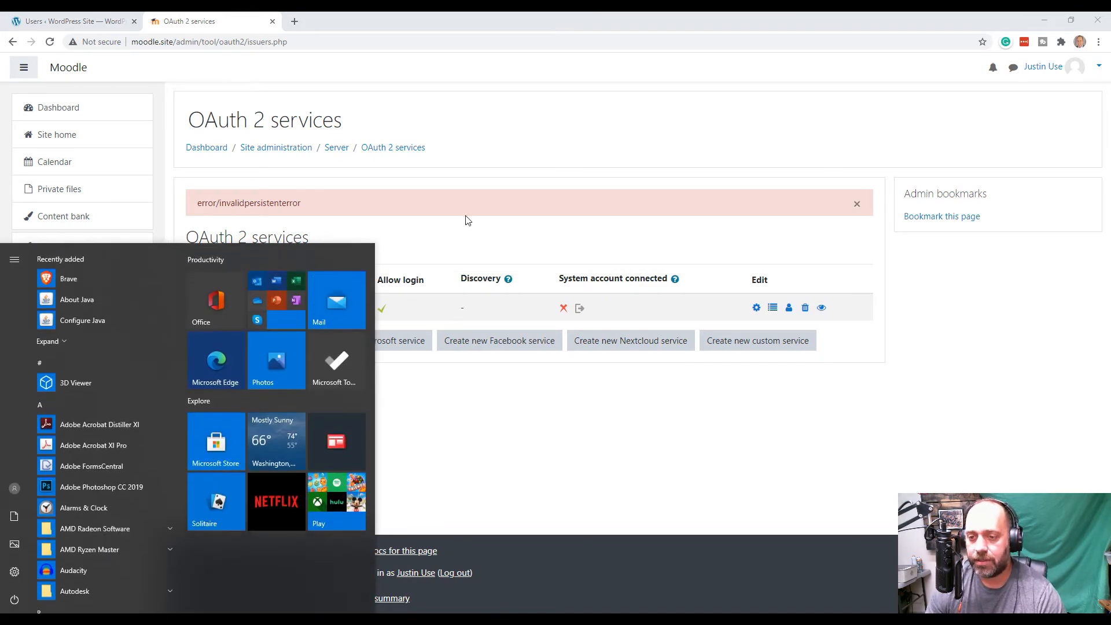
key(super)
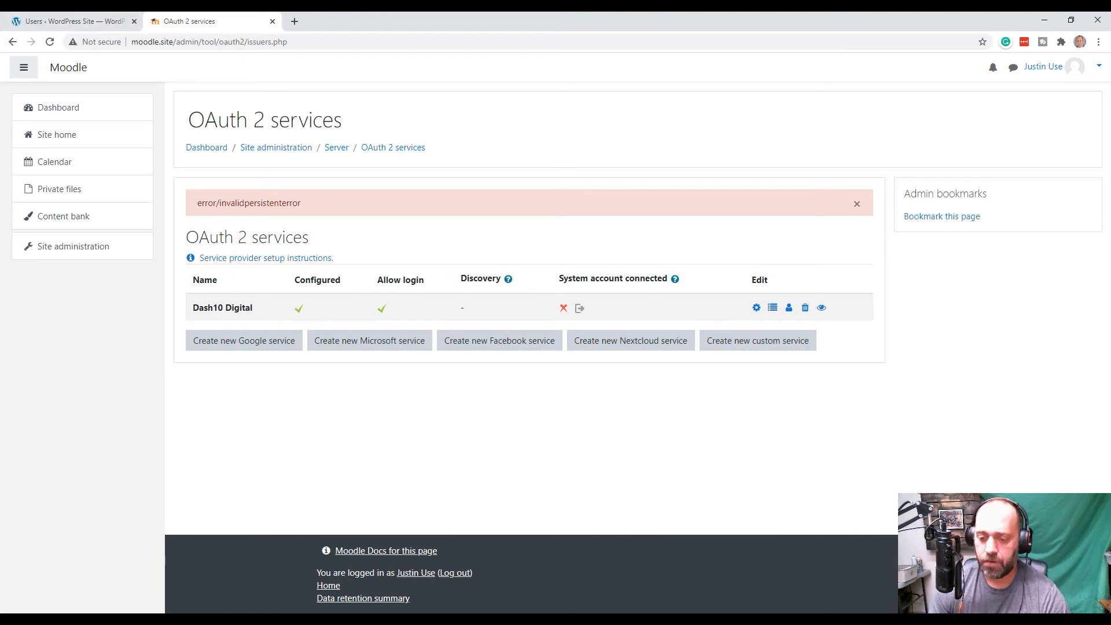
click(405, 621)
click(252, 45)
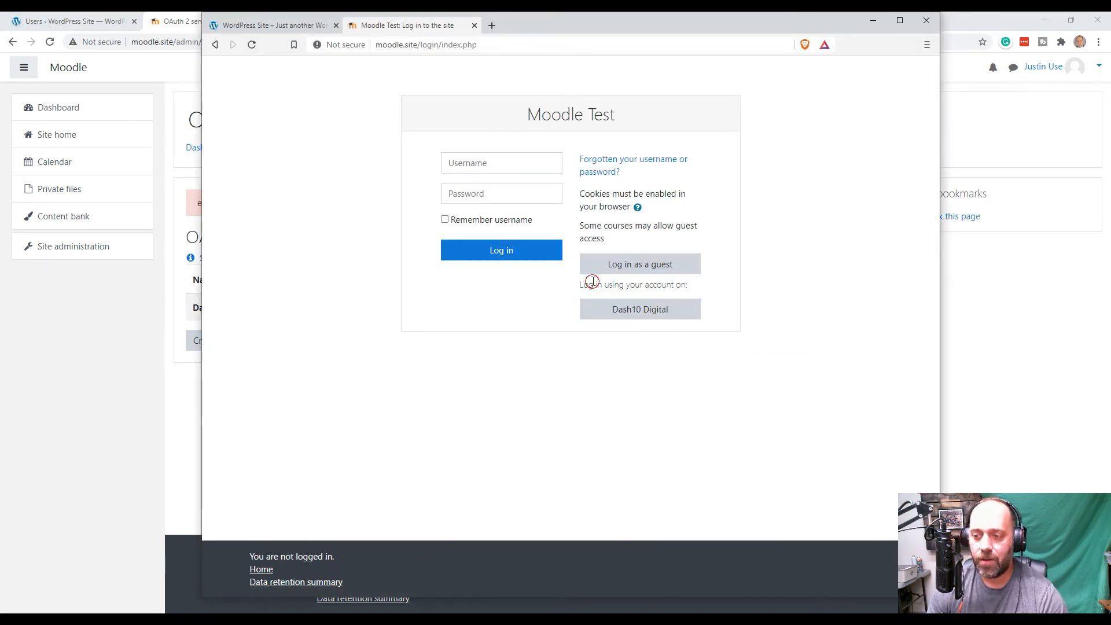
drag(594, 284, 707, 293)
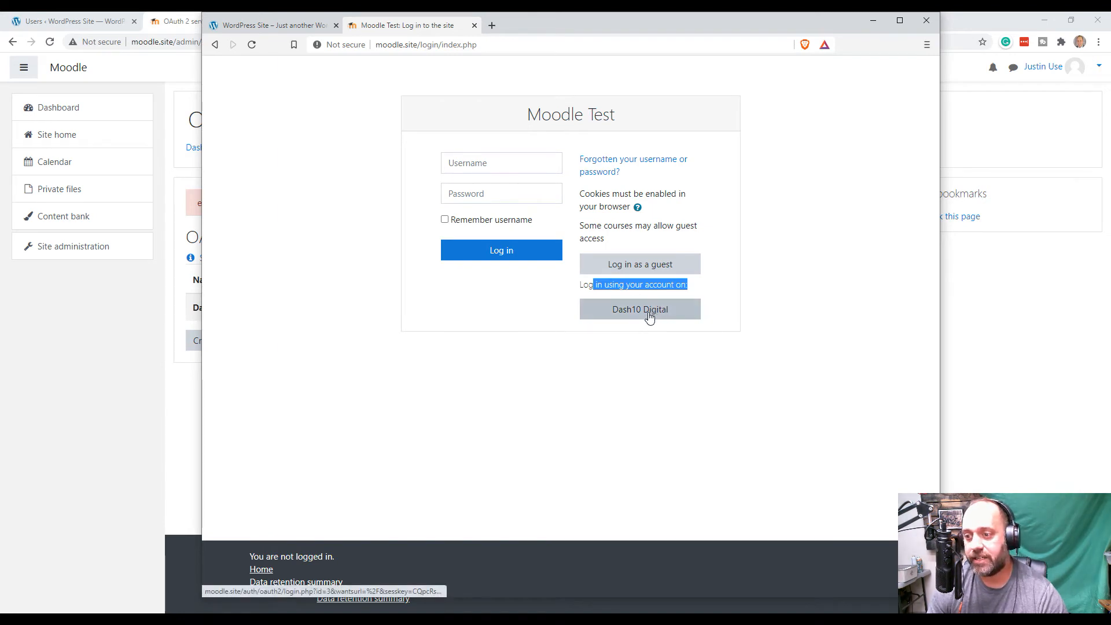
click(630, 319)
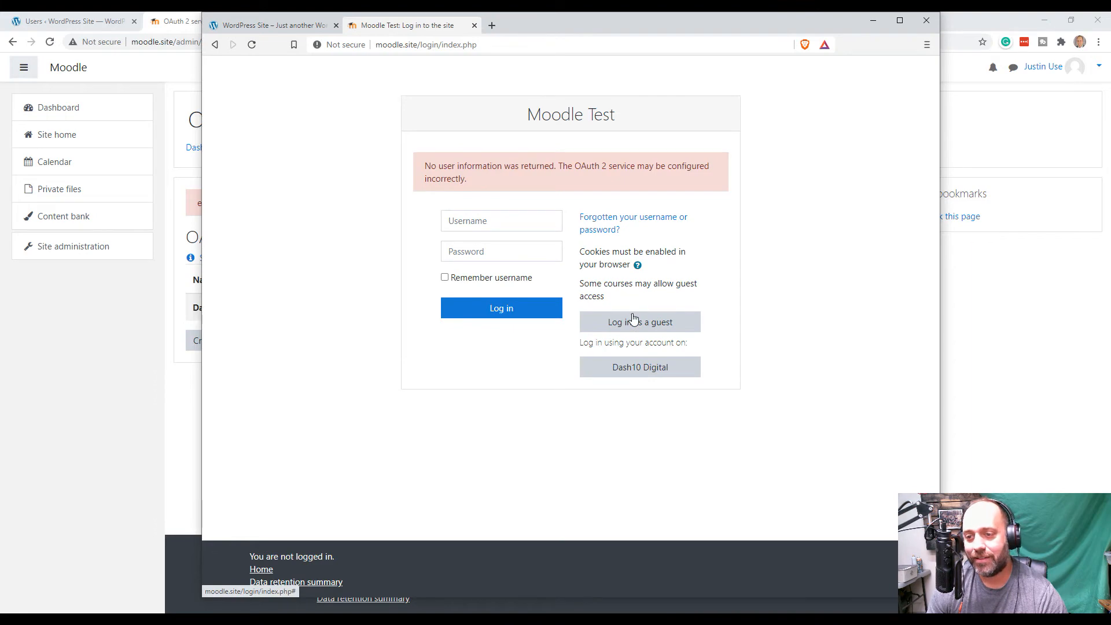
drag(443, 166, 537, 164)
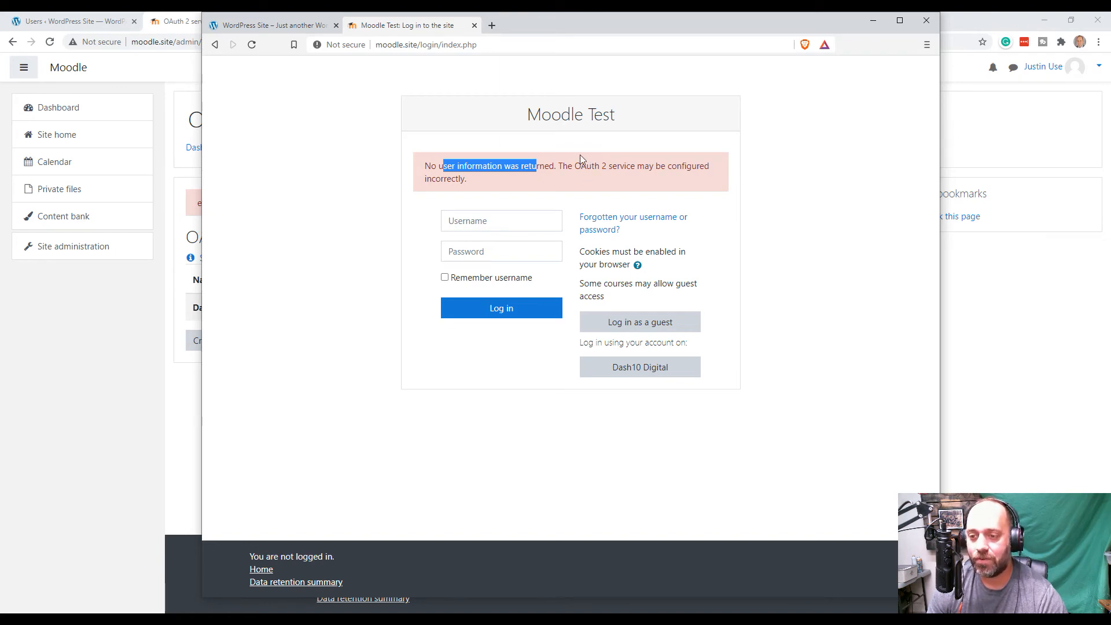
Switch to Moodle's OAuth 2 services in Chrome, open the Dash10 Digital issuer for editing and check its client ID and client secret
click(118, 21)
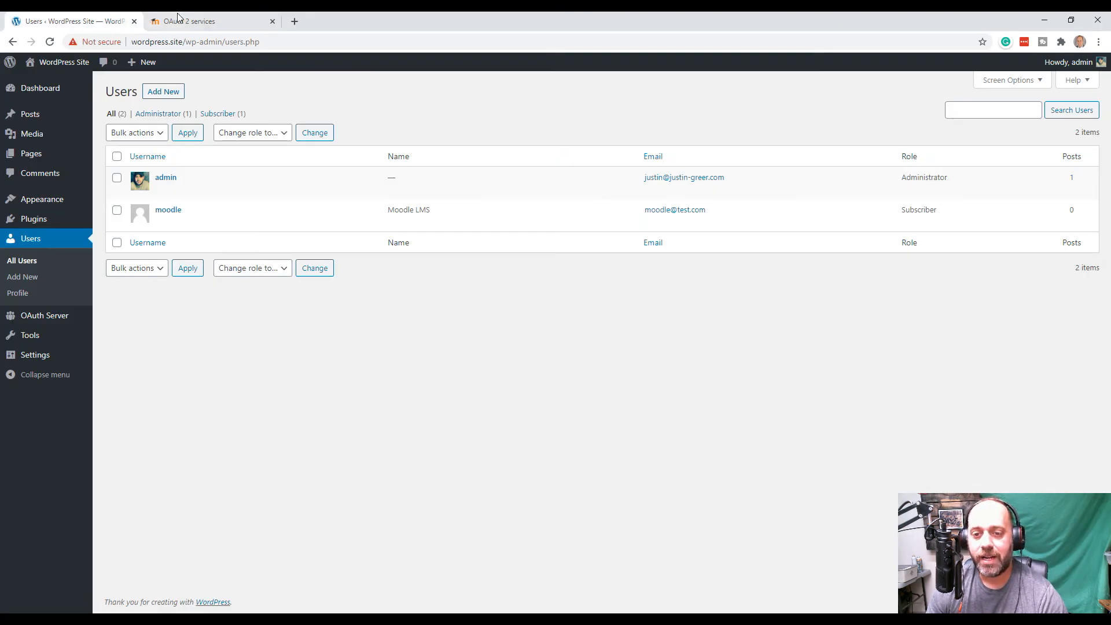
click(185, 17)
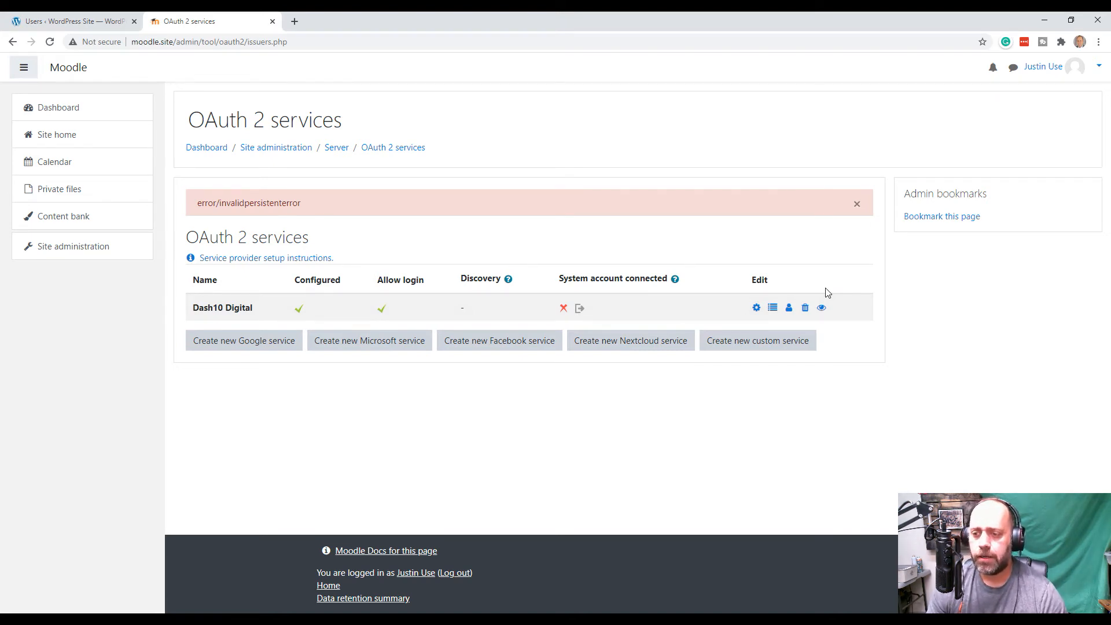
click(755, 308)
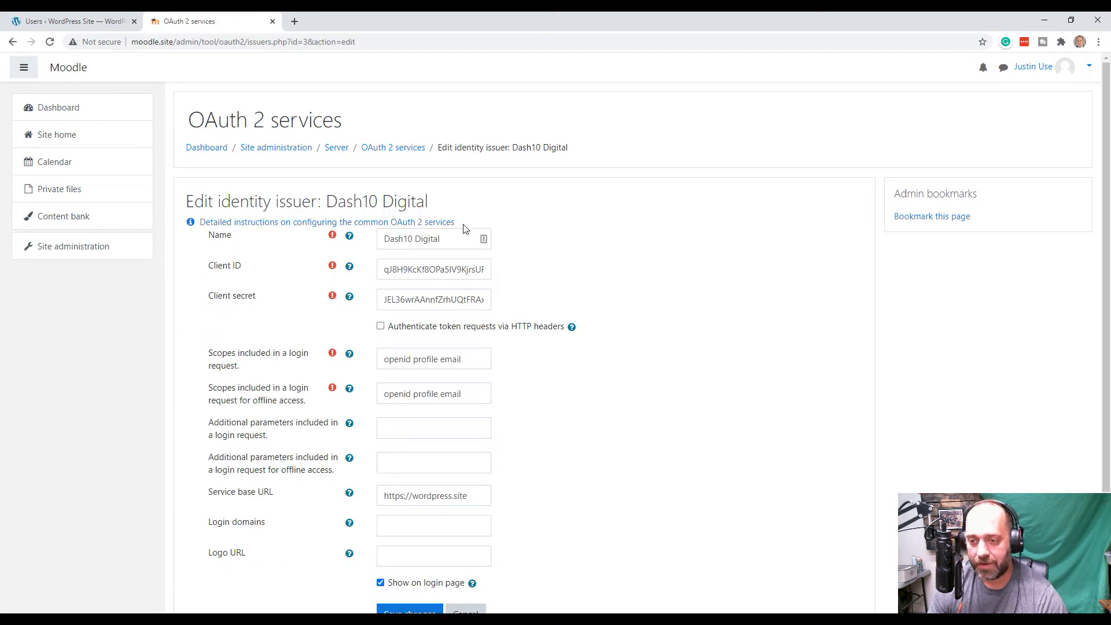
drag(404, 270, 357, 272)
click(417, 269)
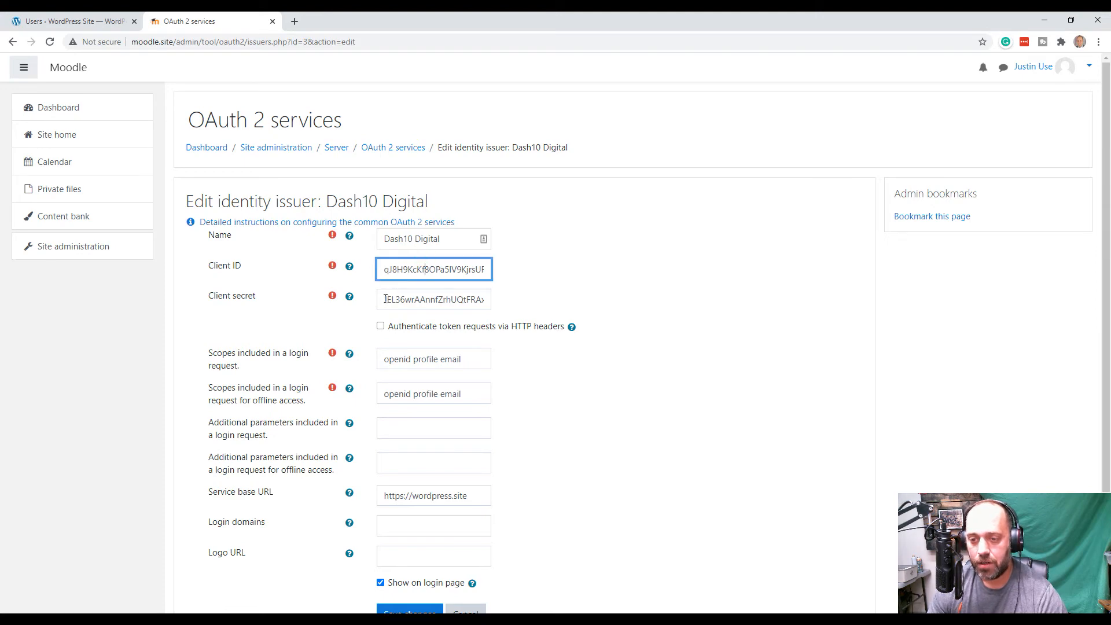
key(Tab)
key(ctrl+v)
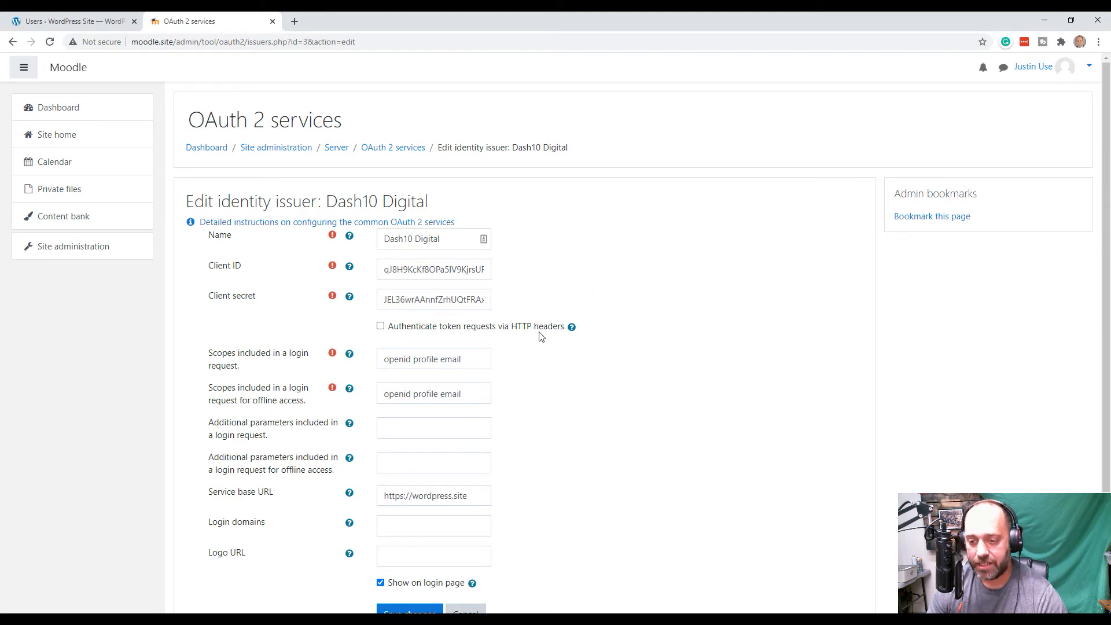
Check the issuer's Service base URL and Login domains settings and submit the form
scroll(541, 332, down, 3)
drag(480, 351, 349, 350)
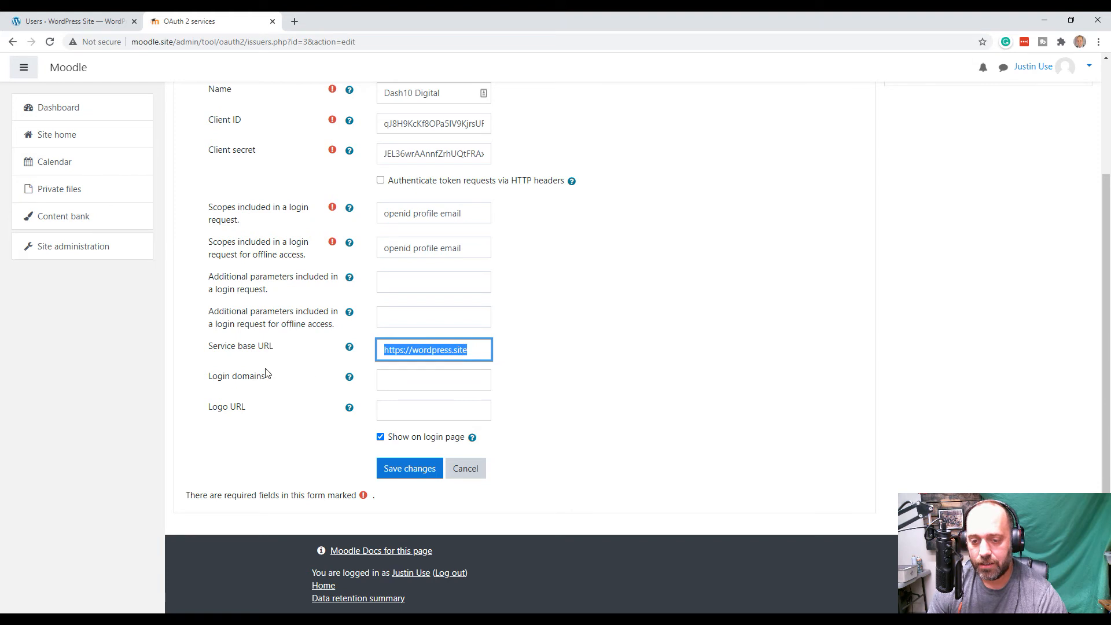
click(401, 413)
drag(475, 348, 354, 347)
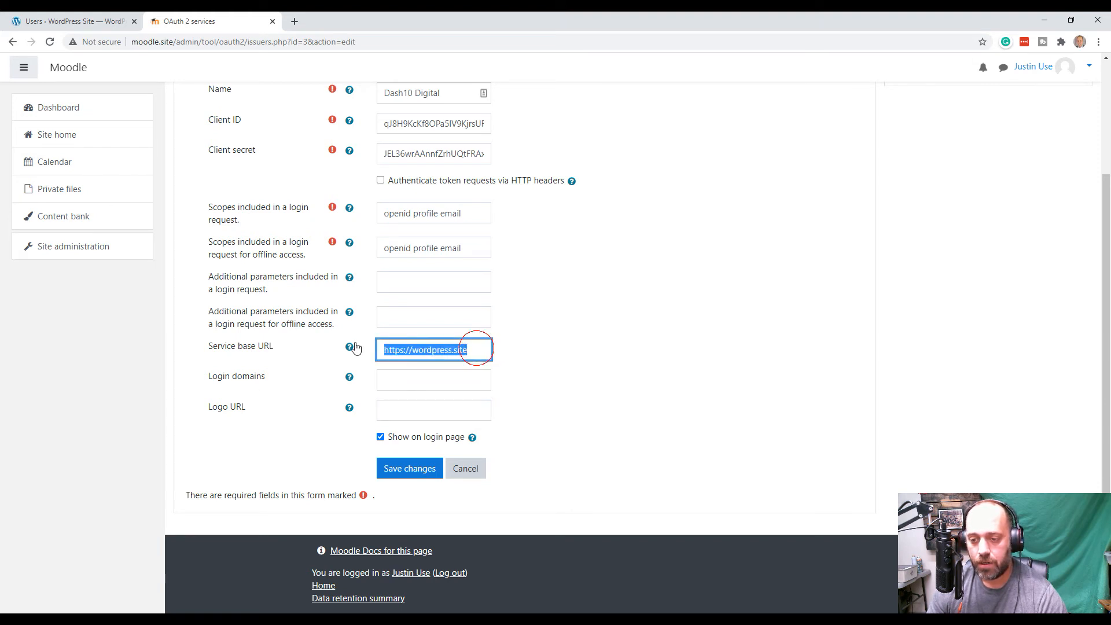
click(315, 374)
drag(213, 379, 335, 374)
click(587, 328)
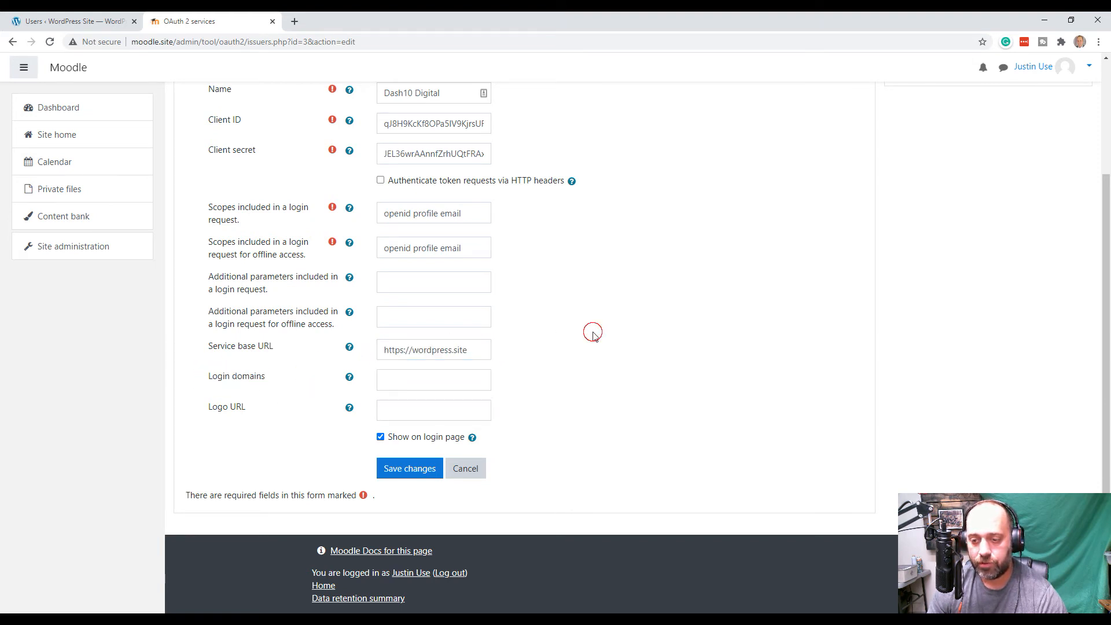
click(488, 358)
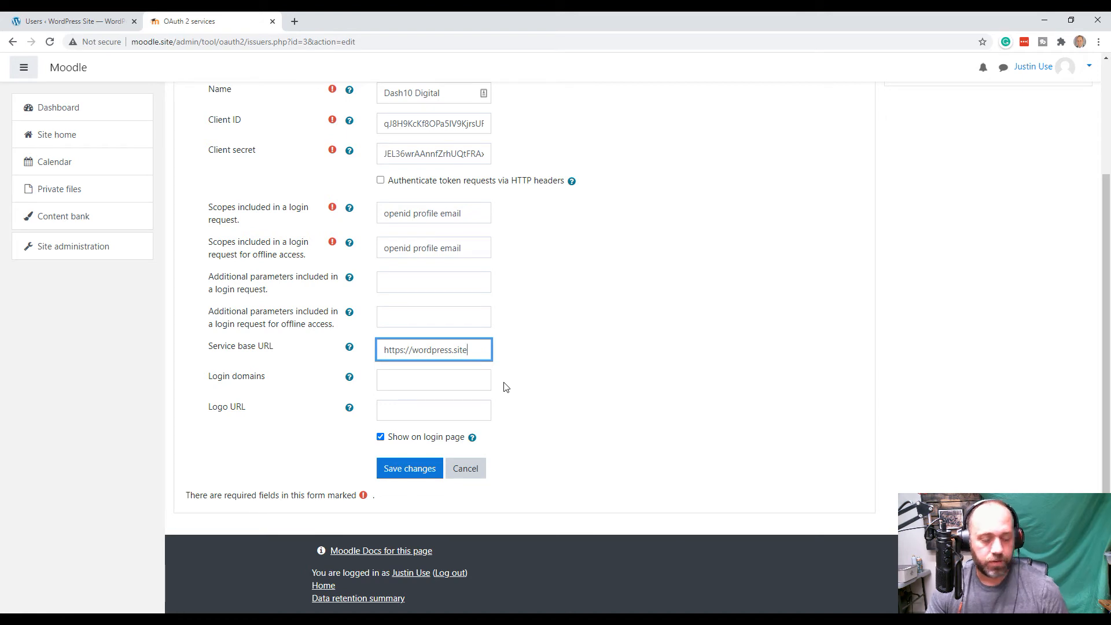
key(Return)
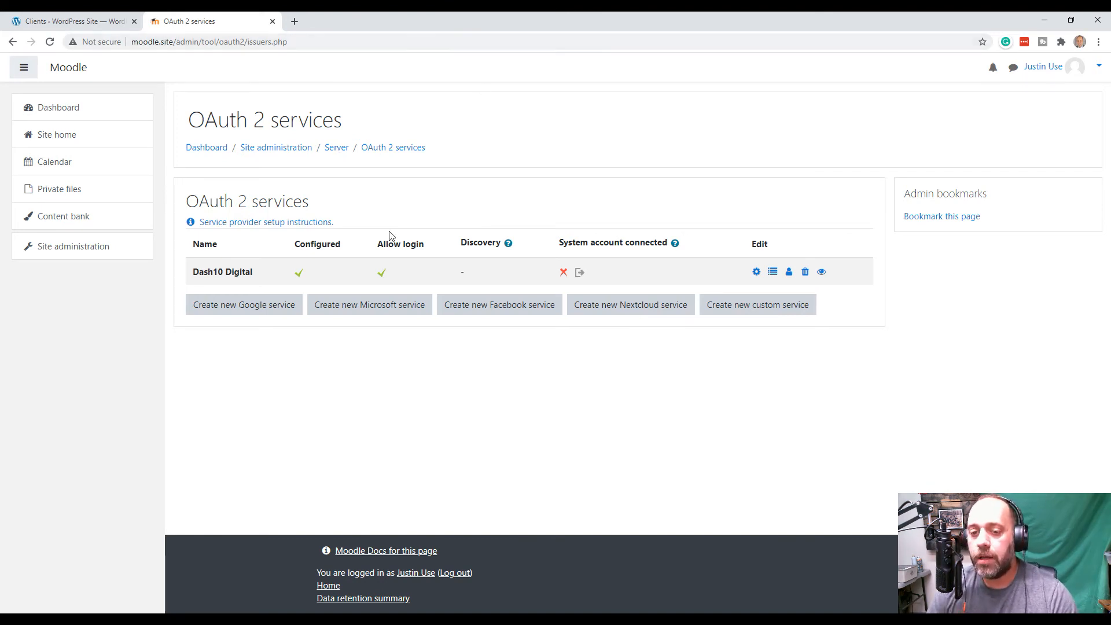
Open the user field mappings of the Dash10 Digital issuer and delete the existing email mapping
drag(210, 201, 303, 200)
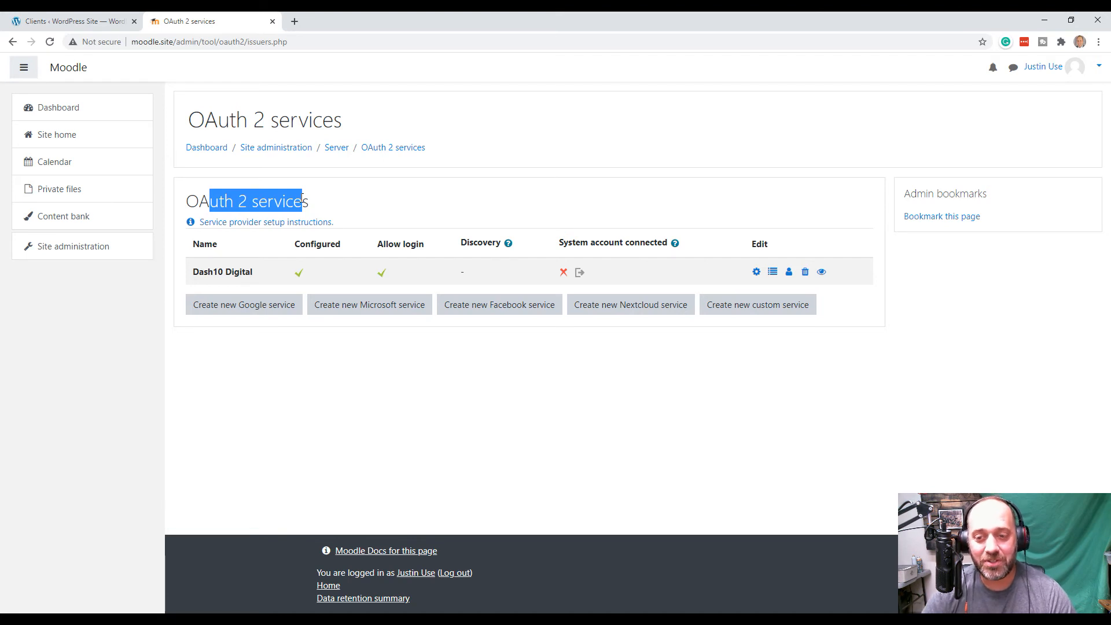
drag(204, 271, 262, 269)
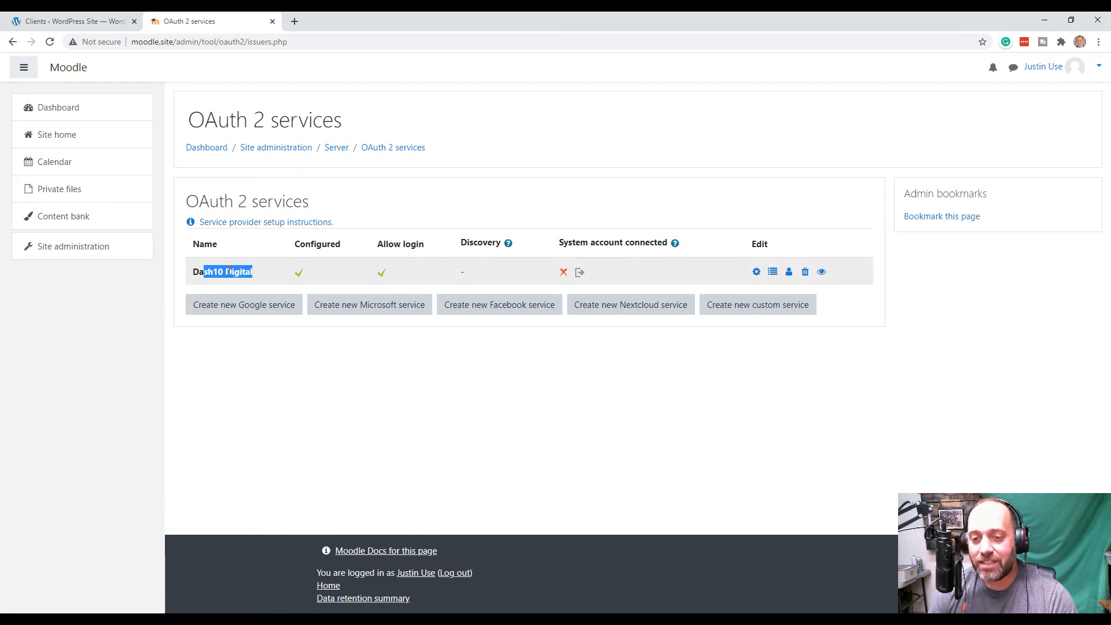
click(789, 274)
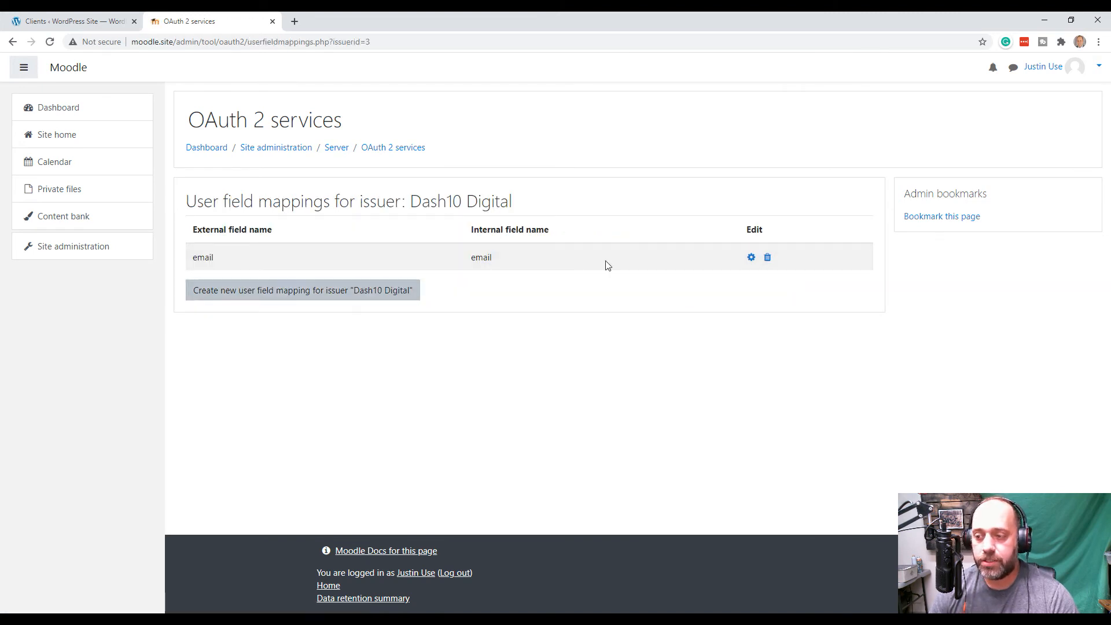
click(767, 259)
click(606, 340)
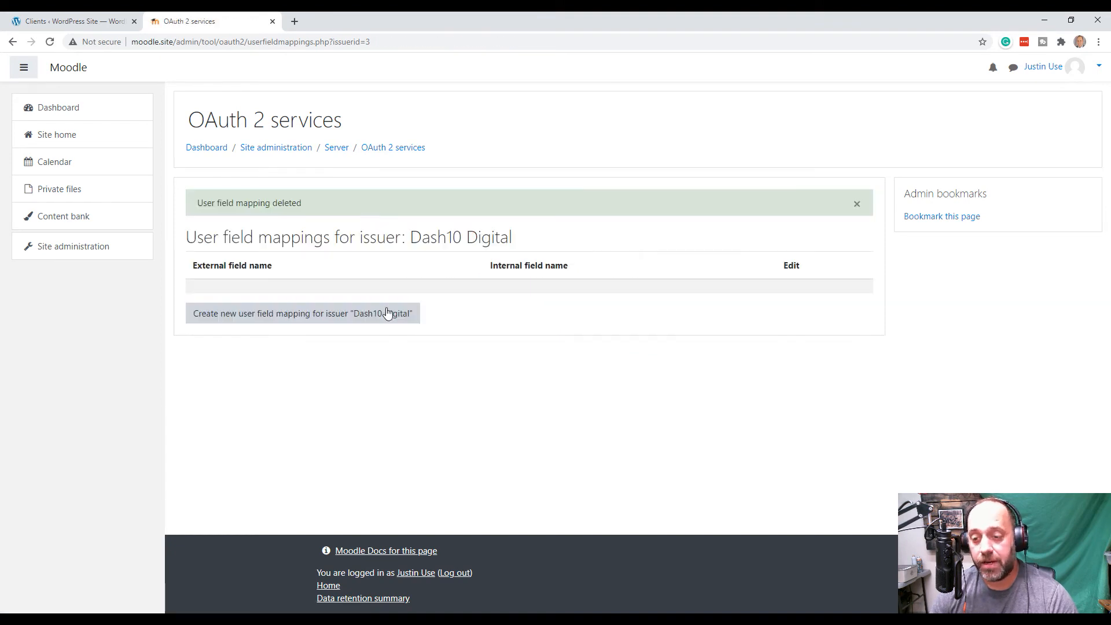
Create a user field mapping from external field email to internal field email and save it
click(384, 314)
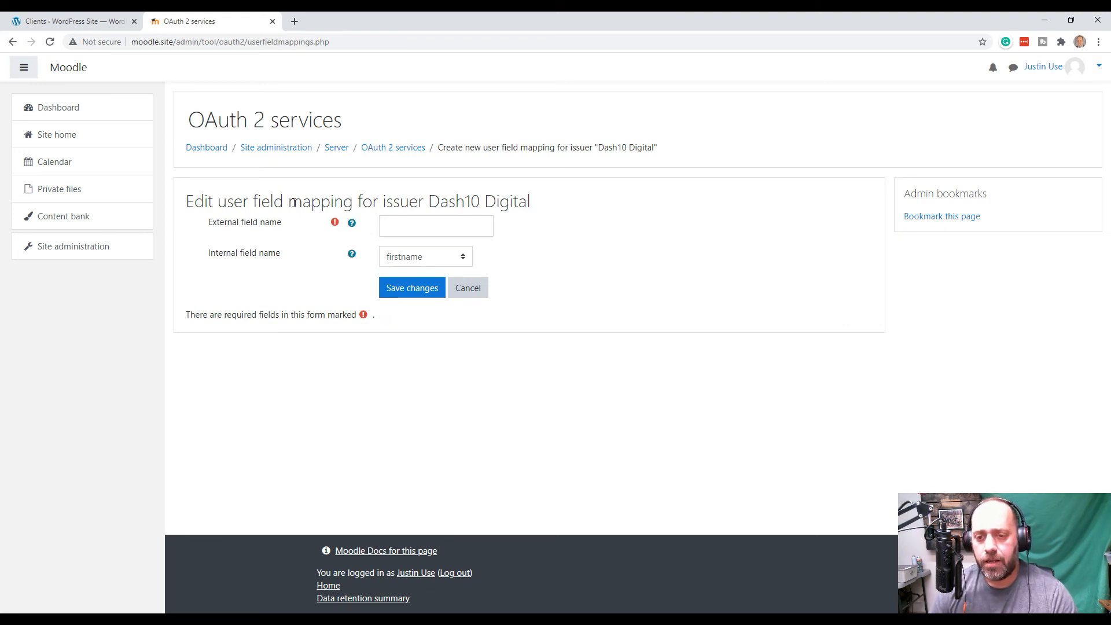
click(432, 223)
text(email)
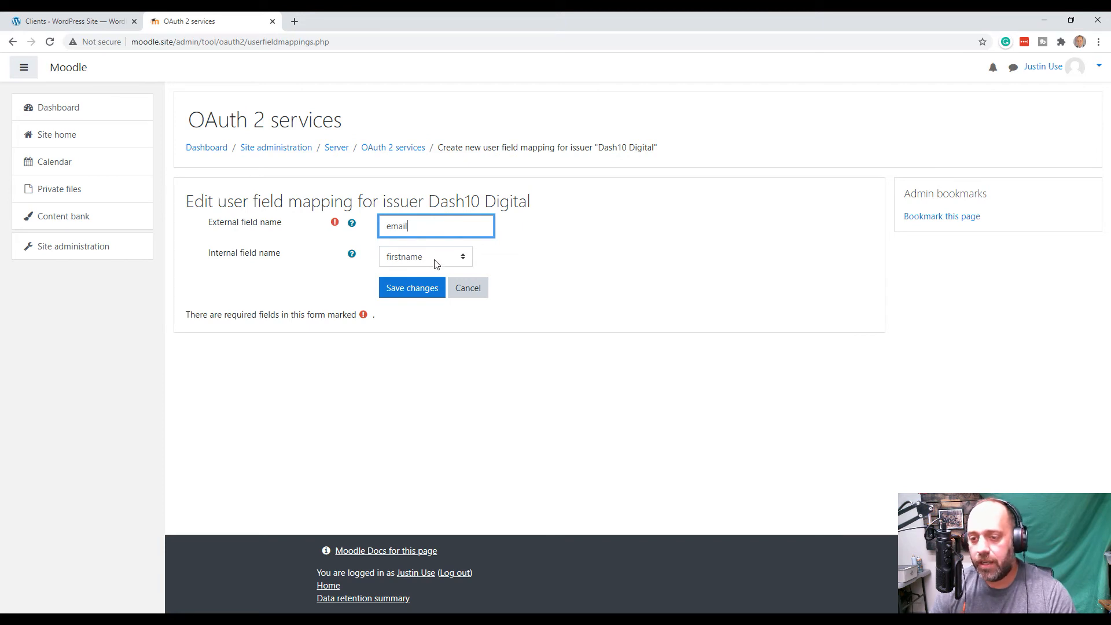
click(437, 263)
click(405, 295)
click(423, 288)
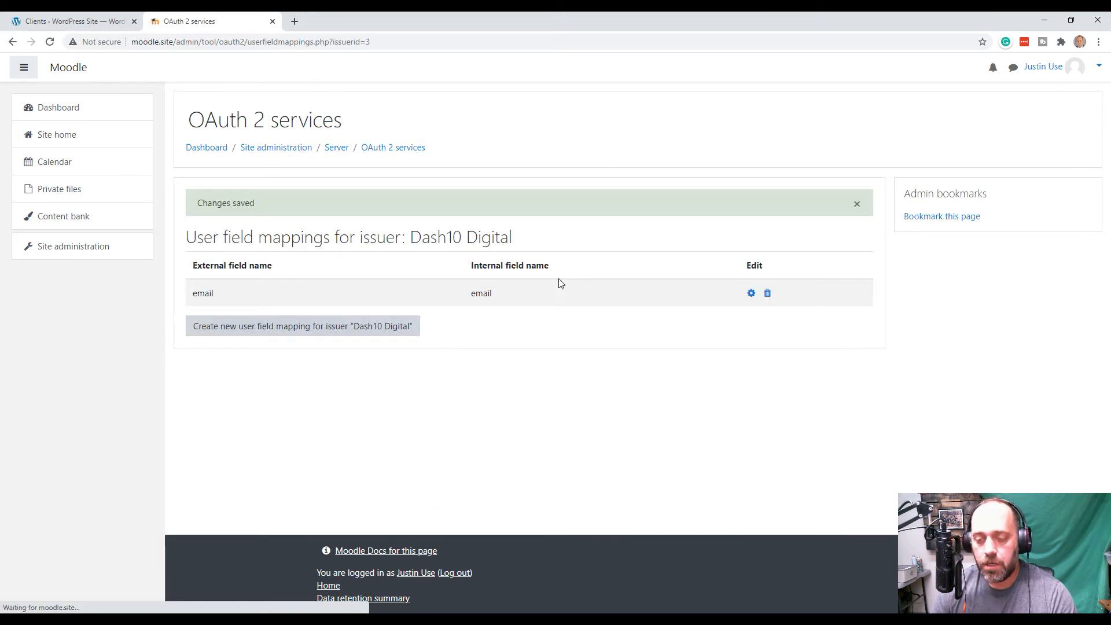
Start another user field mapping for Dash10 Digital with nickname as the external field name
click(377, 329)
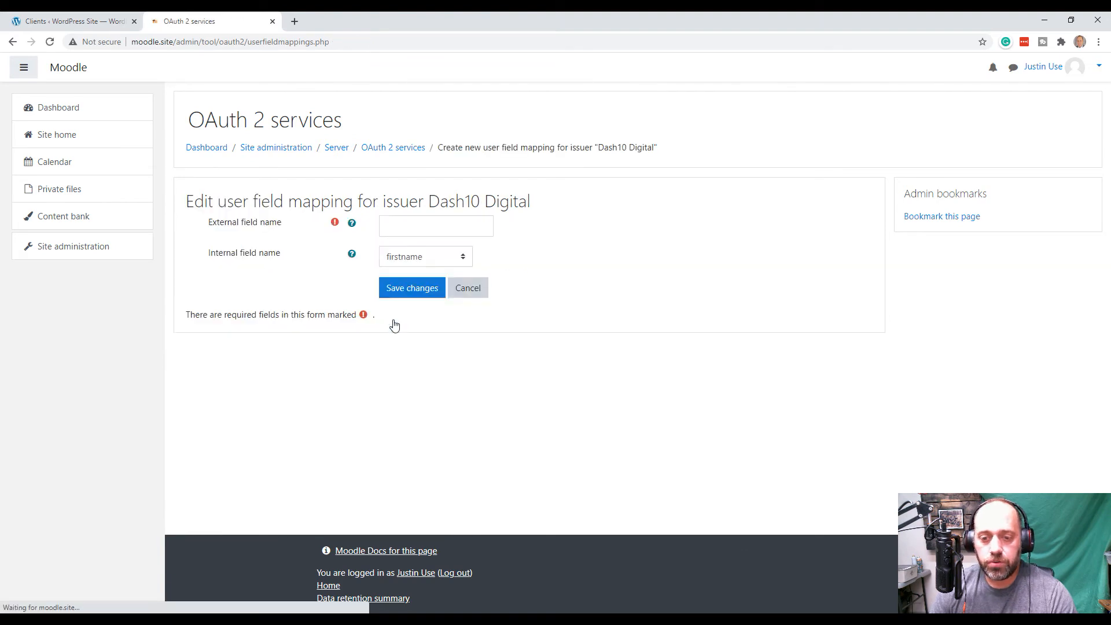
click(434, 224)
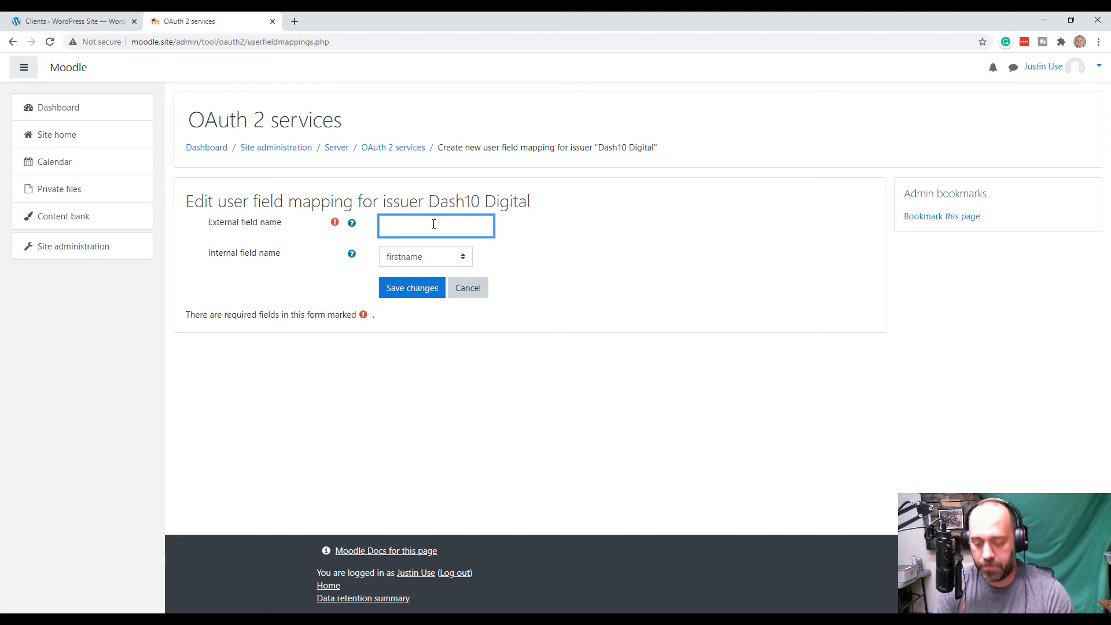
text(nuic)
key(BackSpace)
text(icknam)
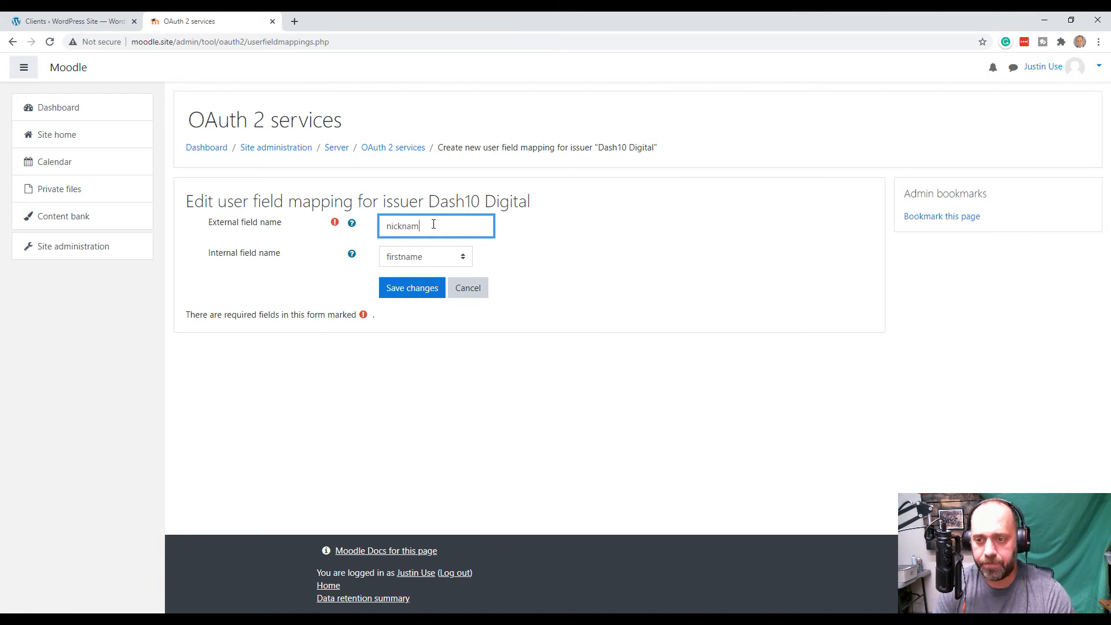
text(we)
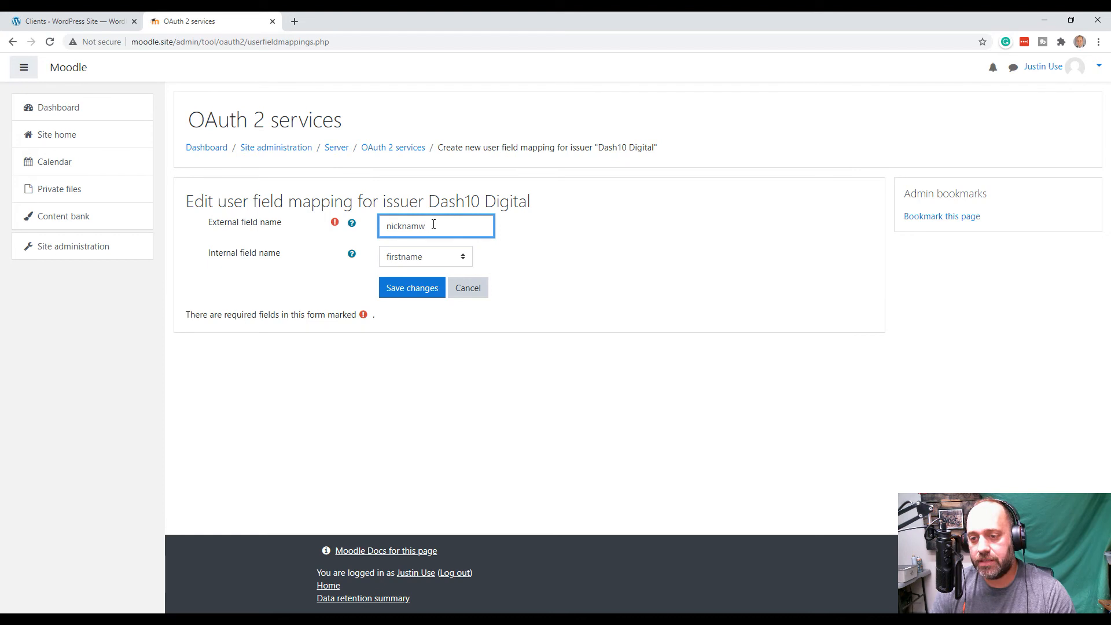
key(BackSpace)
key(BackSpace)
text(e)
double_click(398, 225)
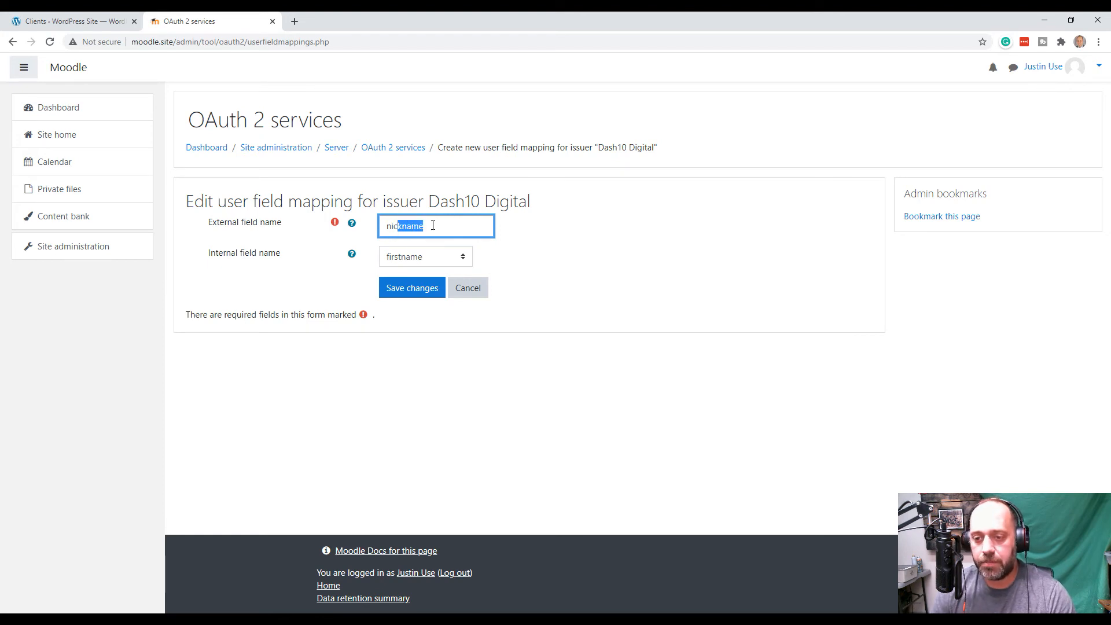
Map the nickname field to the internal field alternatename and save the mapping
click(440, 257)
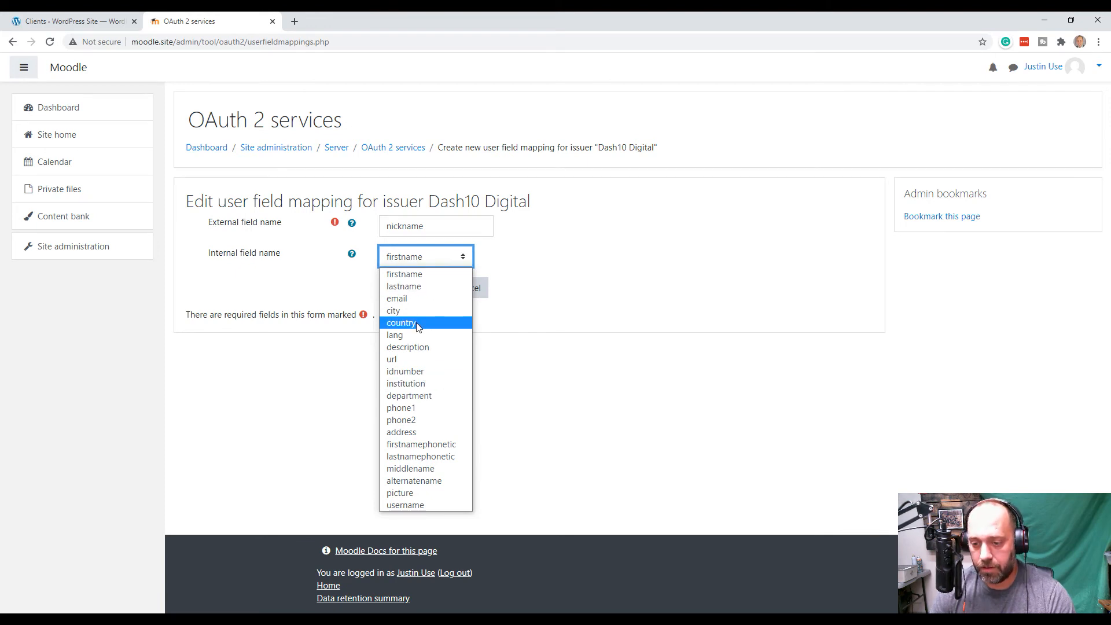
click(418, 482)
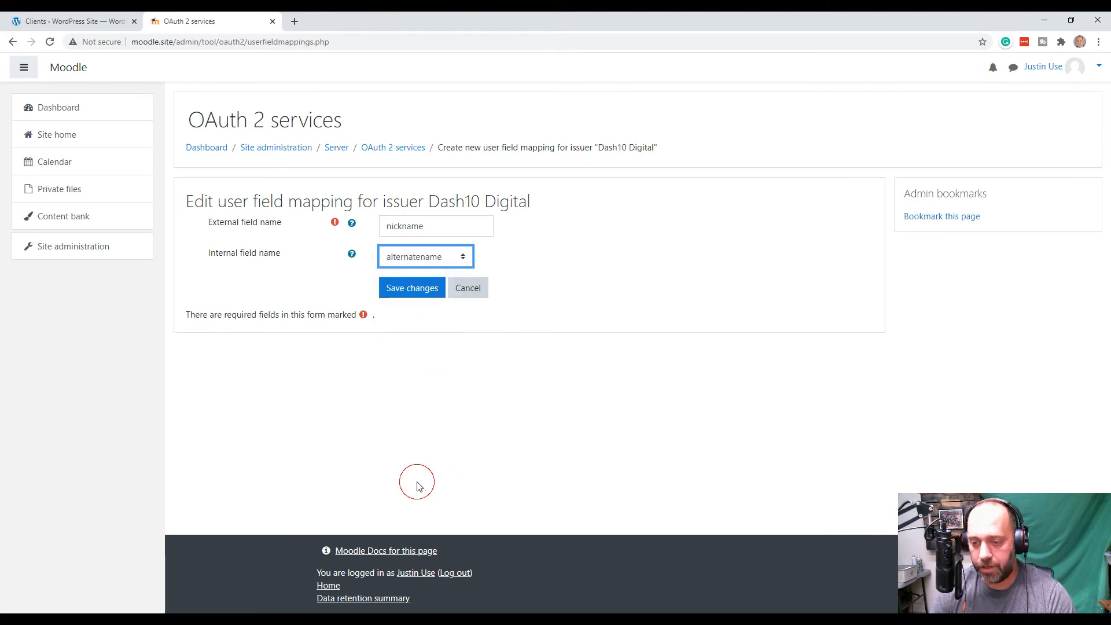
click(390, 225)
double_click(389, 225)
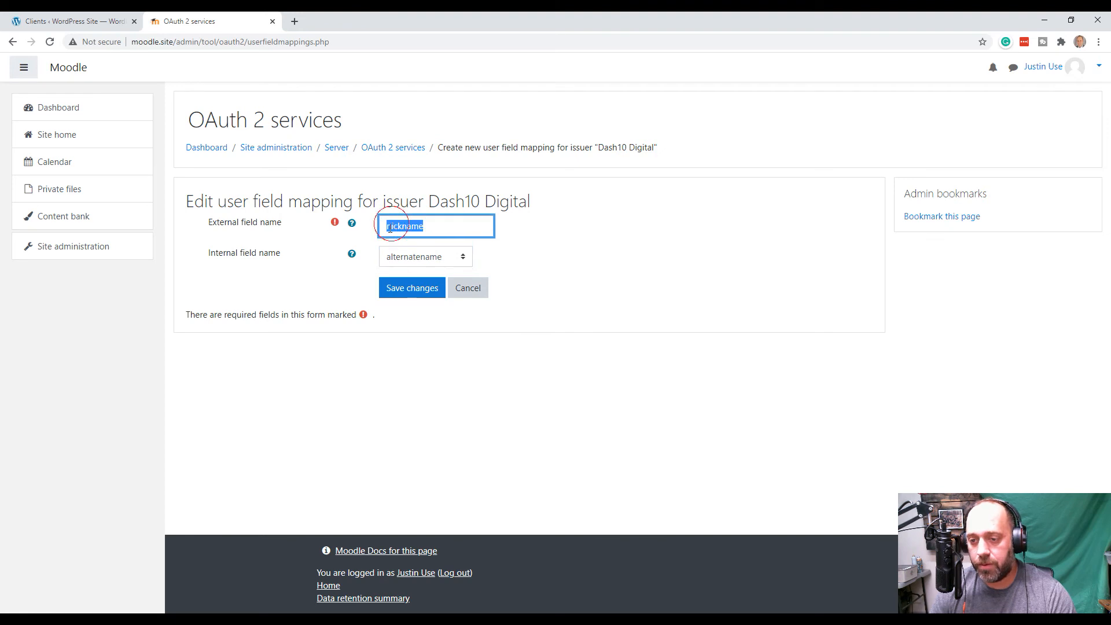
click(401, 256)
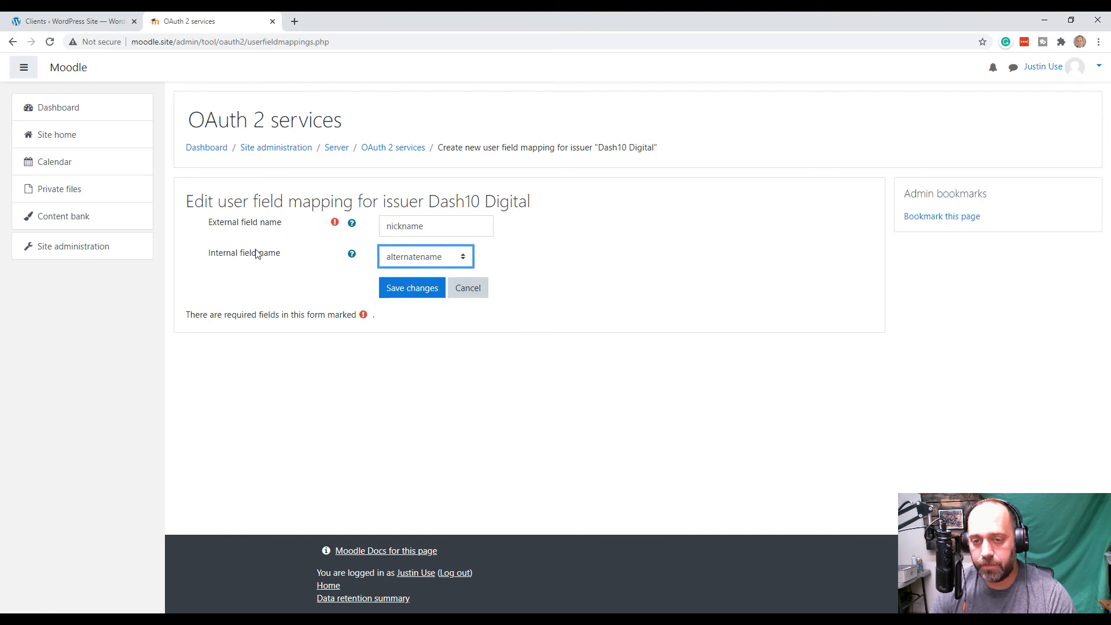
click(419, 287)
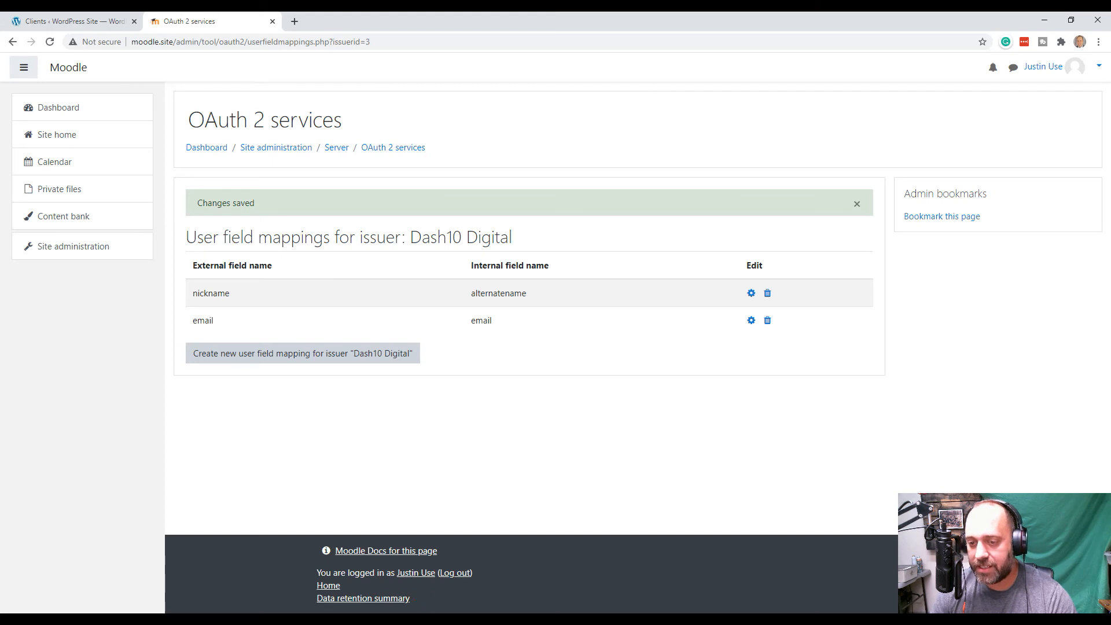
In Brave, log in to Moodle through the Dash10 Digital option as WordPress user moodle, entering the account password
click(427, 619)
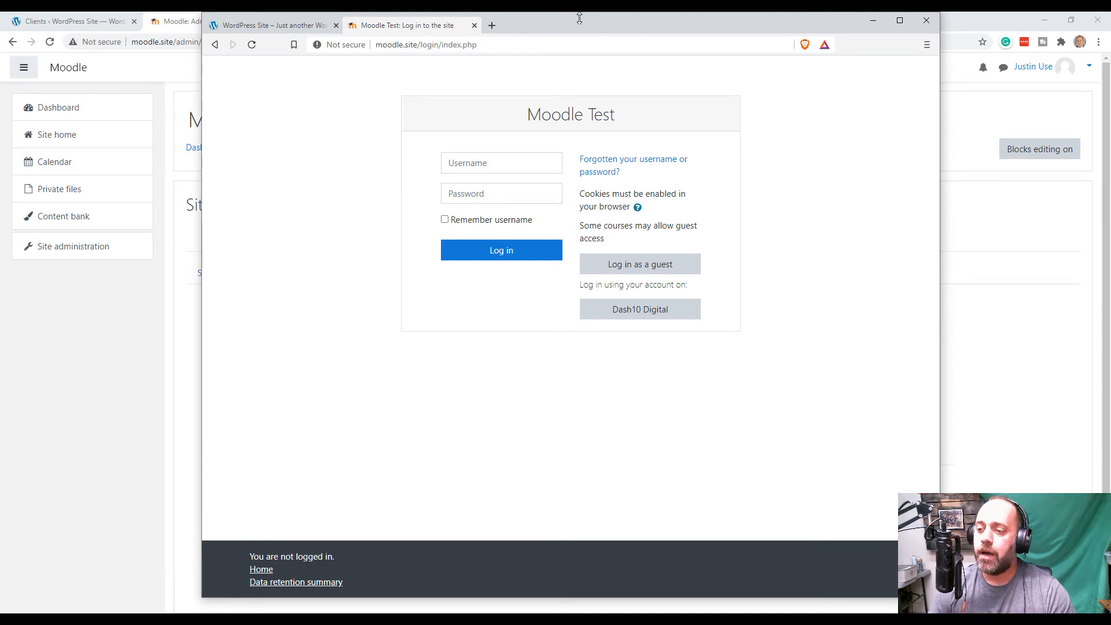
click(669, 321)
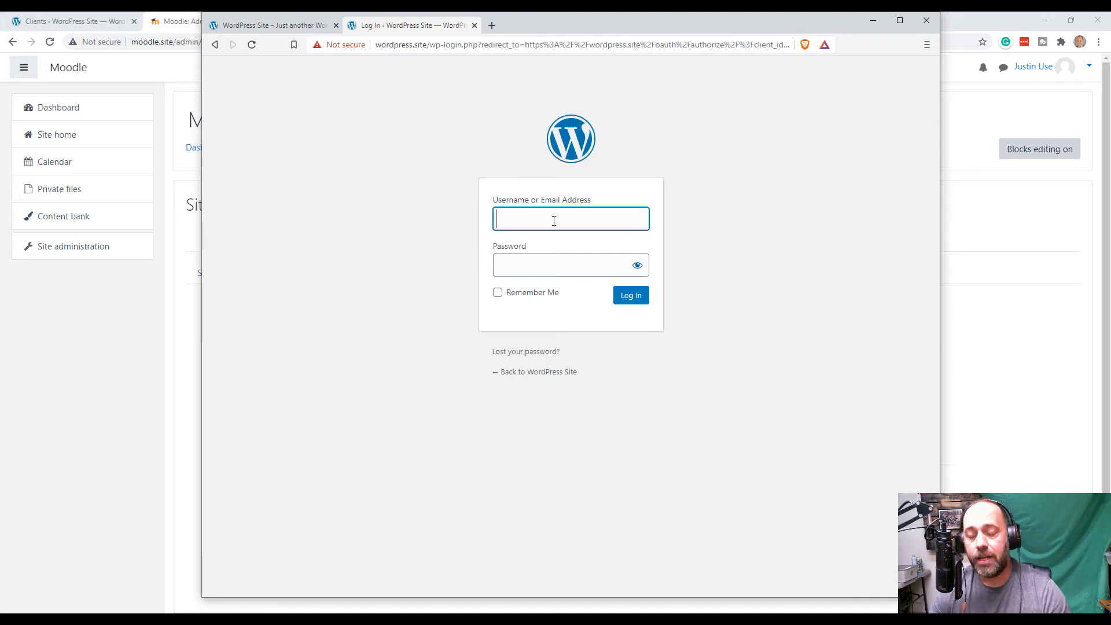
text(moodle)
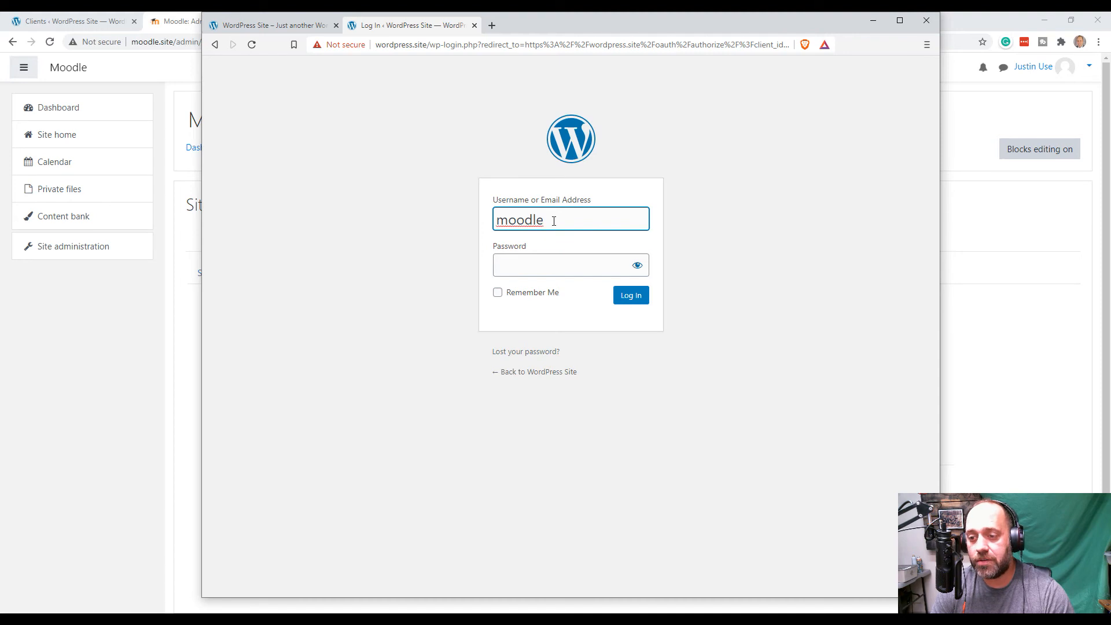
key(Tab)
text(••••••)
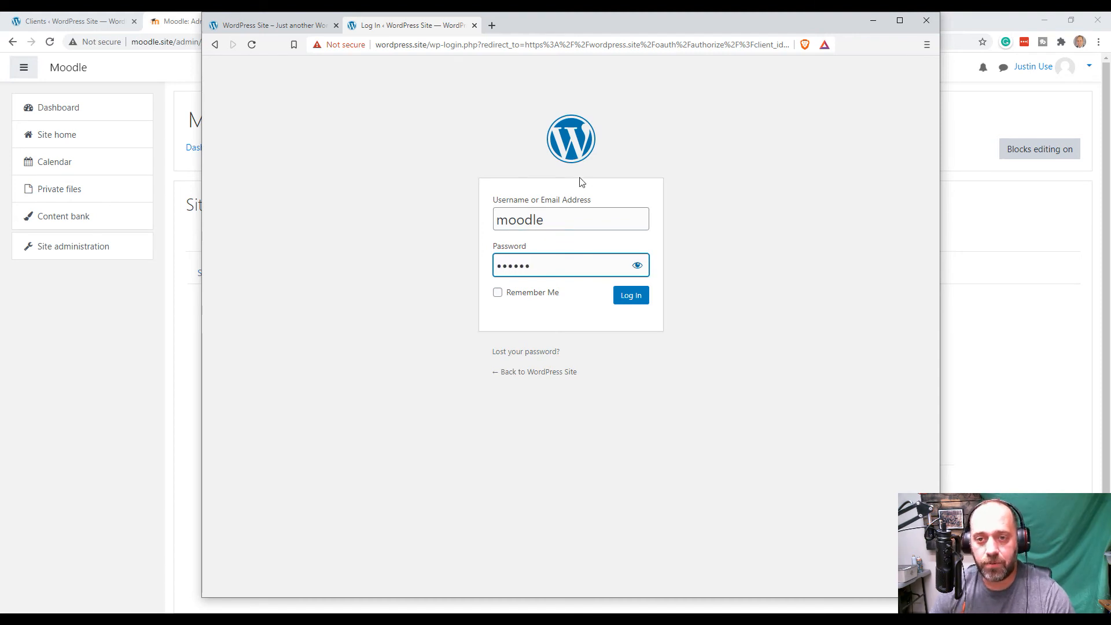
click(633, 306)
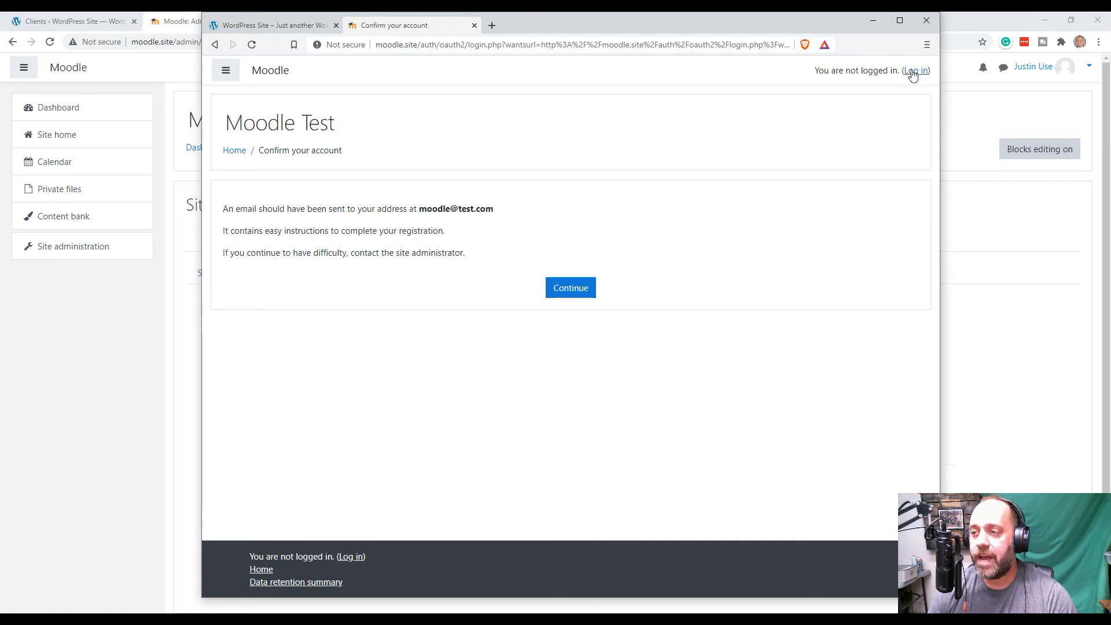
In the Moodle administrator's Chrome window, open the list of user accounts and confirm the newly registered moodle test user
click(167, 21)
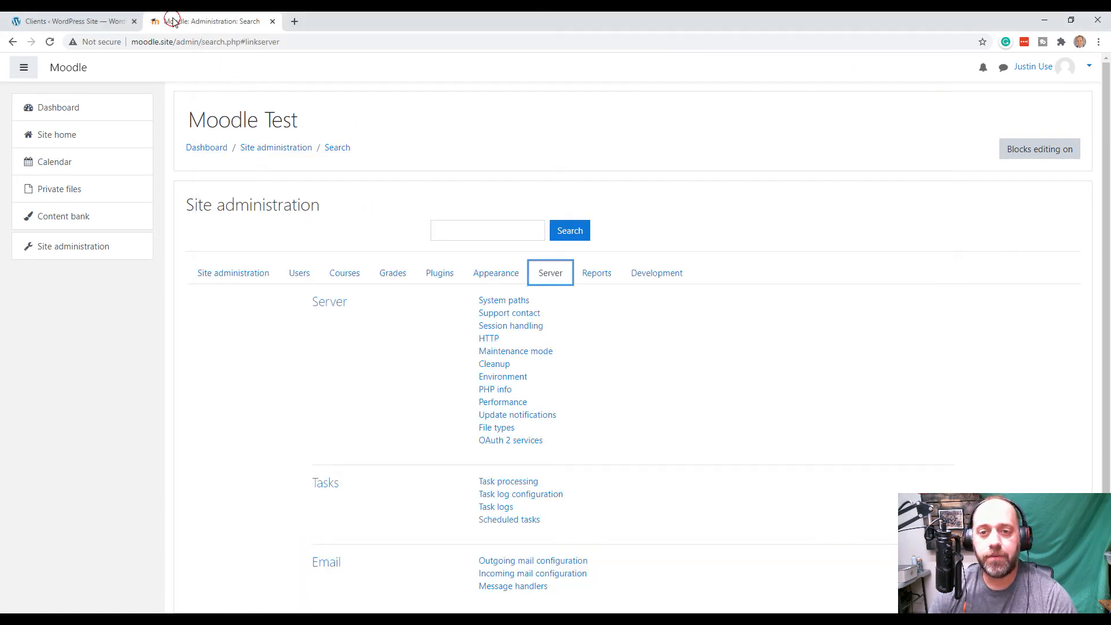
click(69, 21)
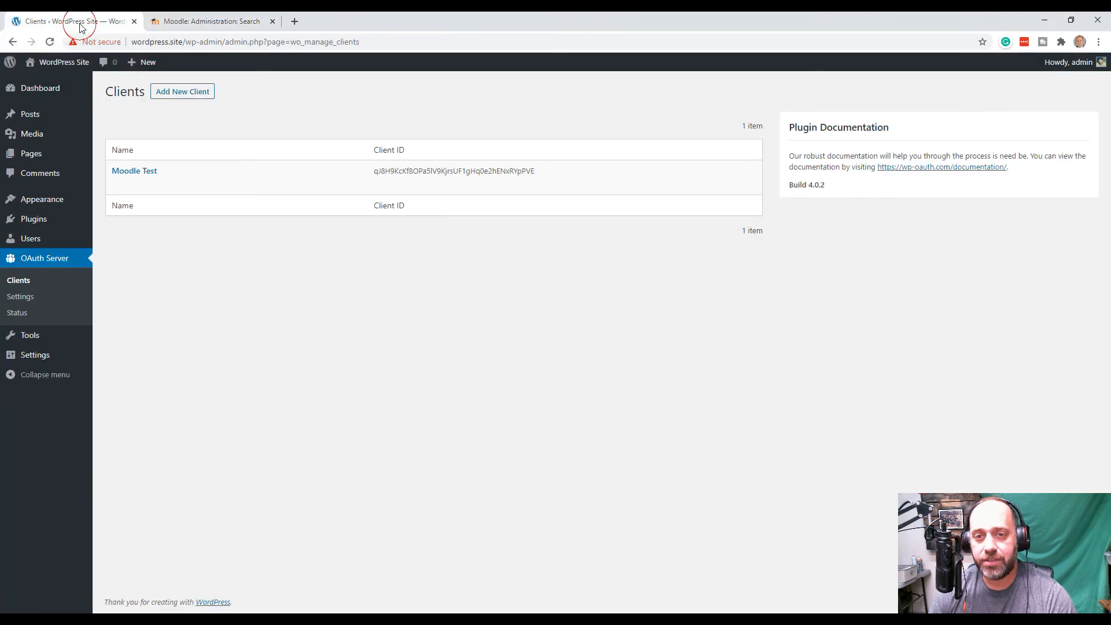
click(219, 22)
click(299, 273)
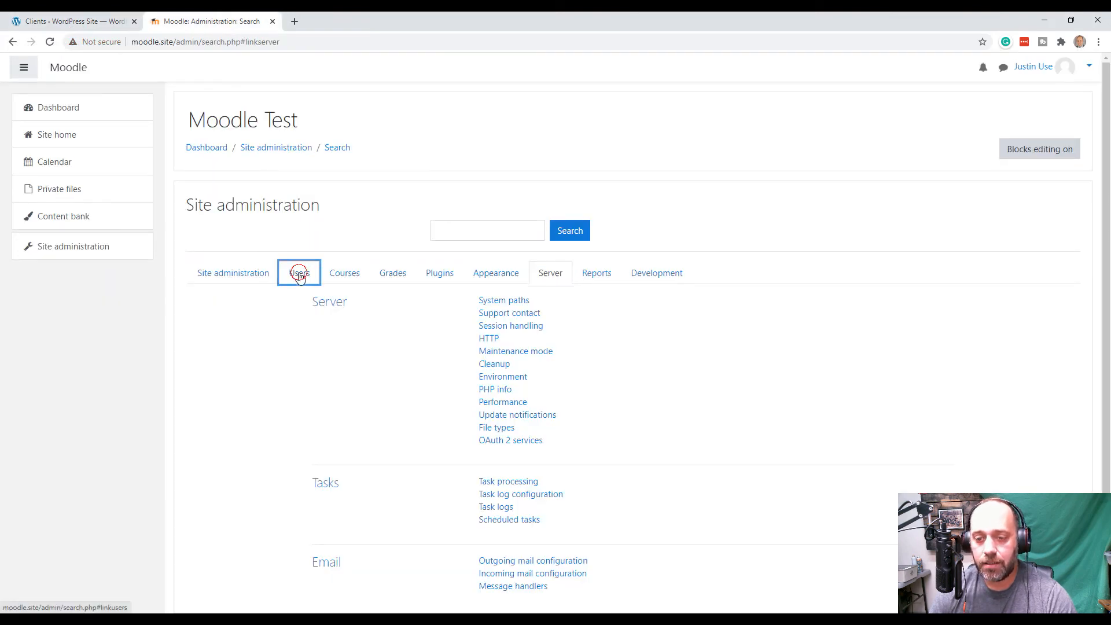
click(324, 302)
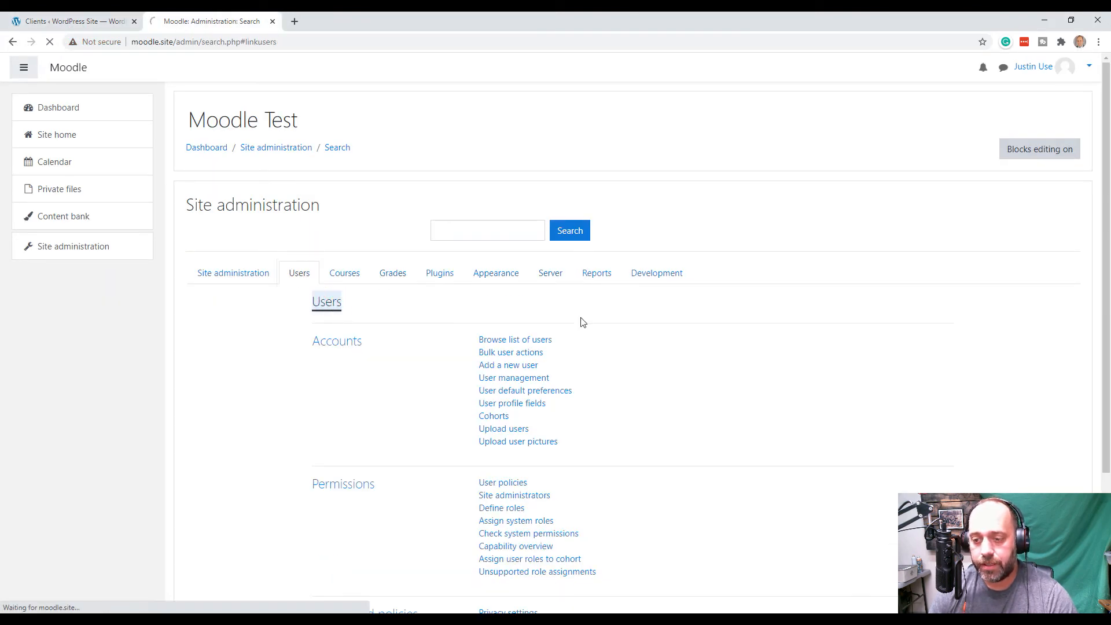
click(249, 235)
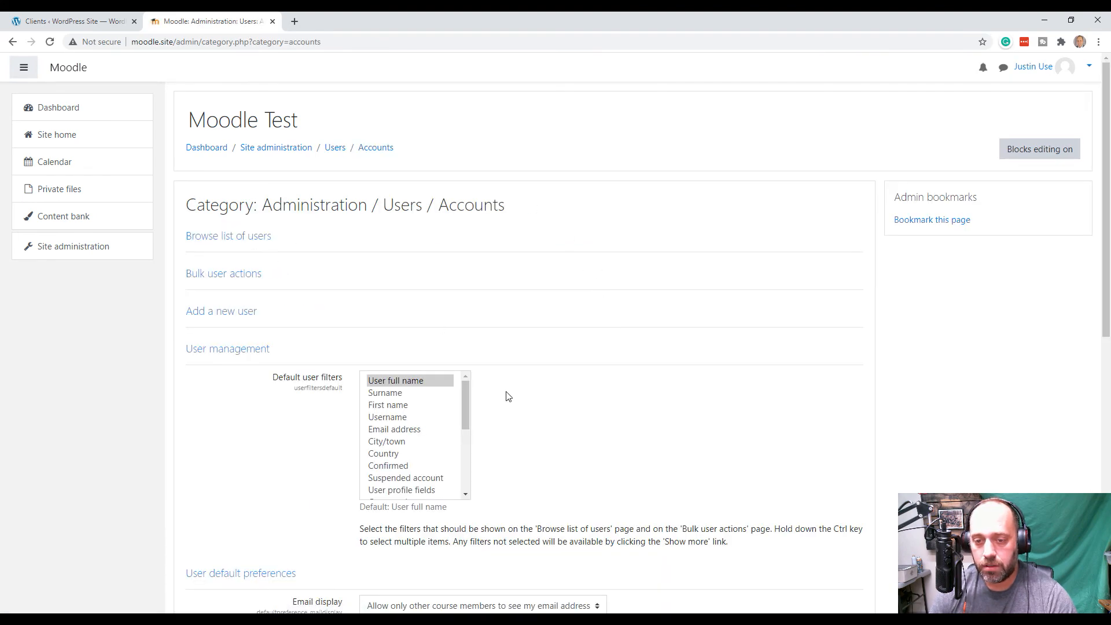
scroll(507, 395, down, 5)
scroll(405, 289, up, 5)
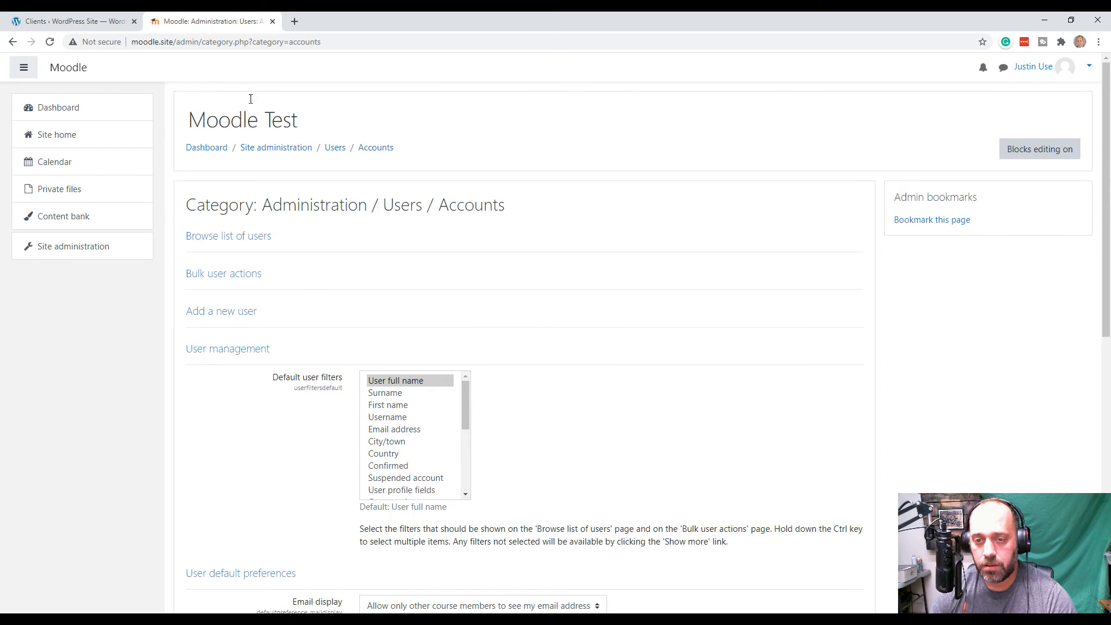
click(223, 237)
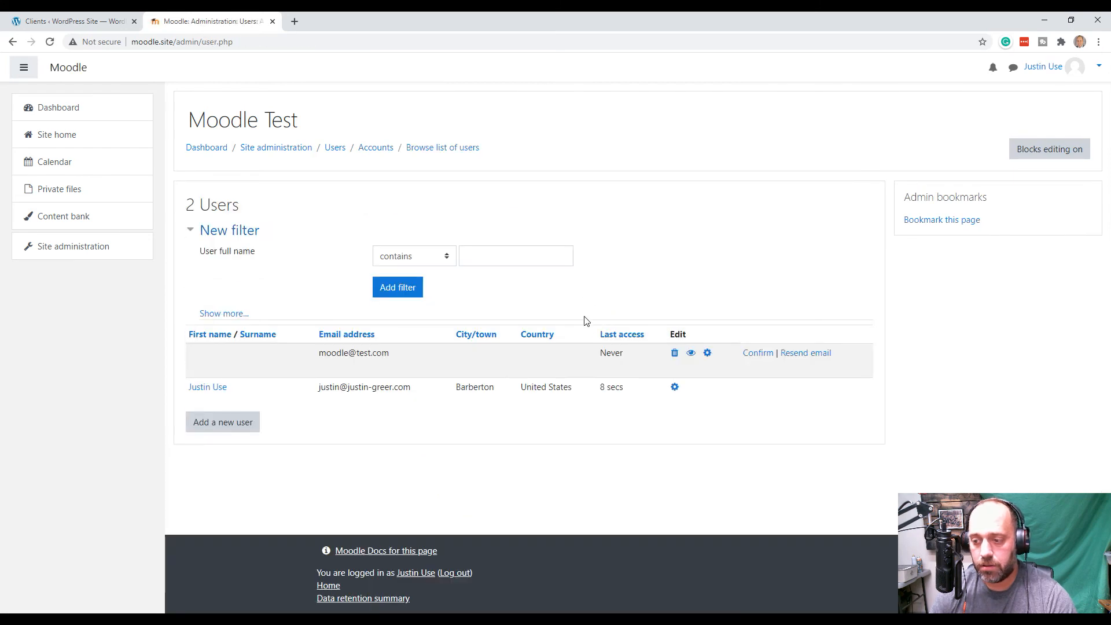
click(764, 355)
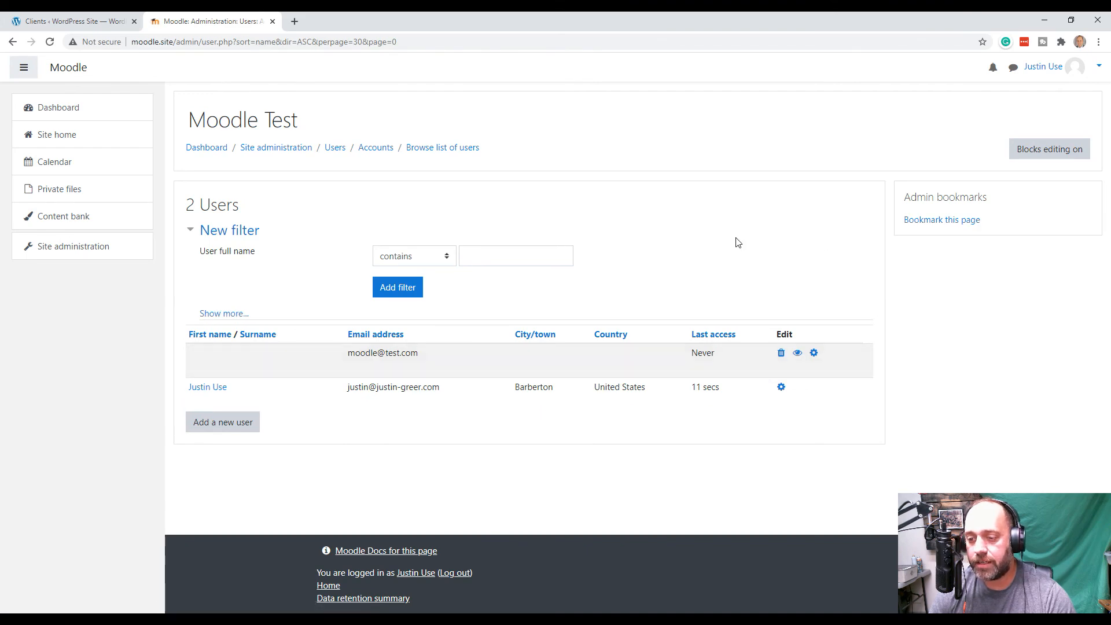
Switch back to Brave, log in to Moodle through the Dash10 Digital option, and continue past the session error
click(57, 21)
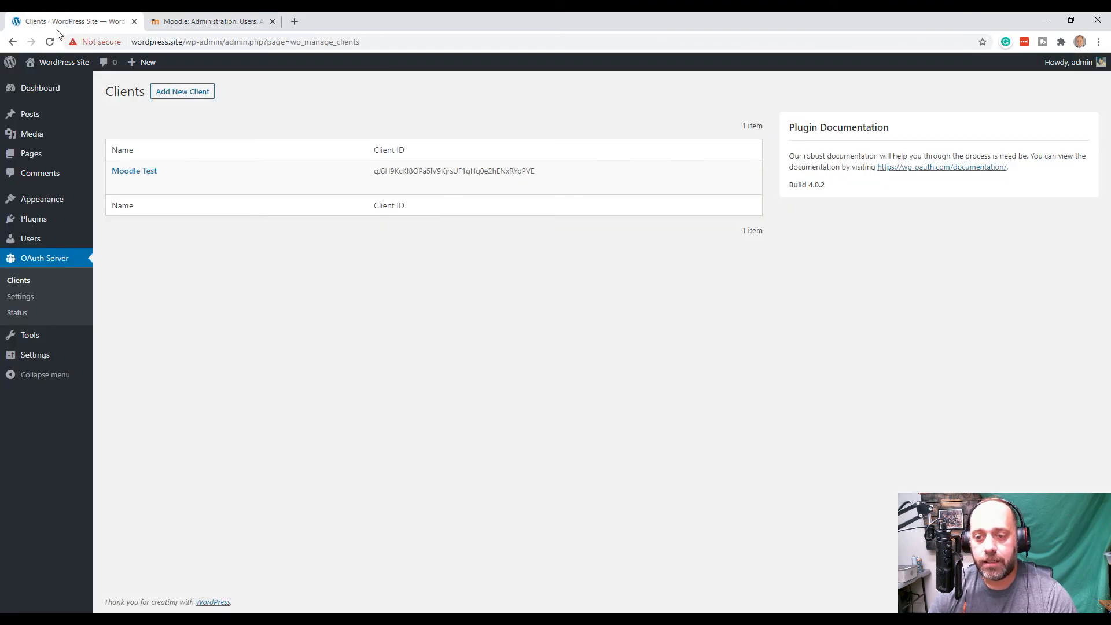
click(226, 21)
key(alt+Tab)
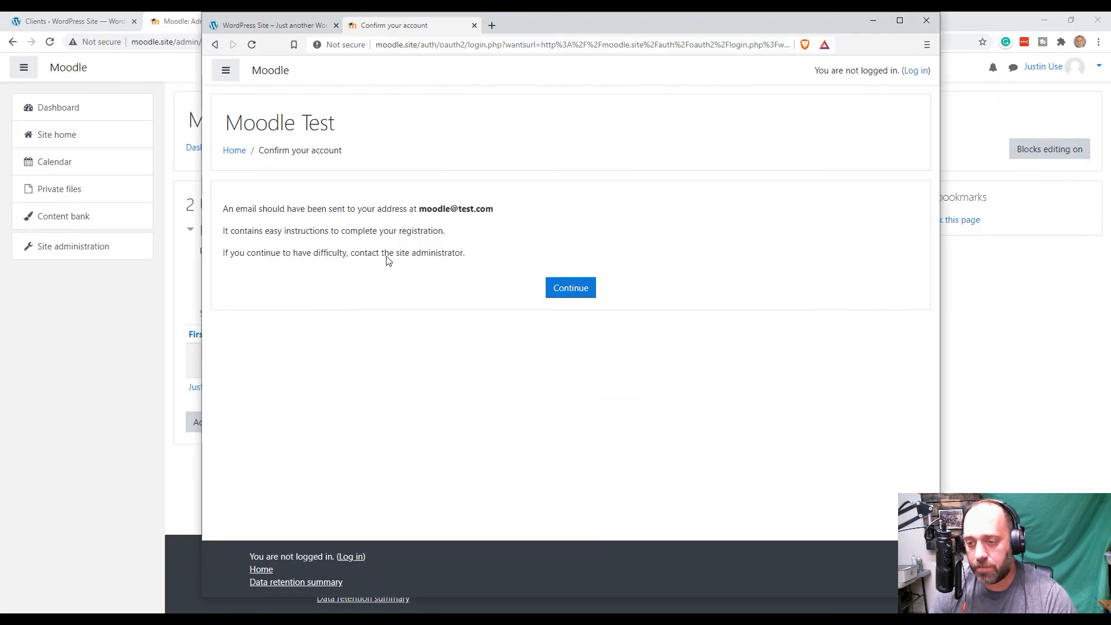
click(571, 289)
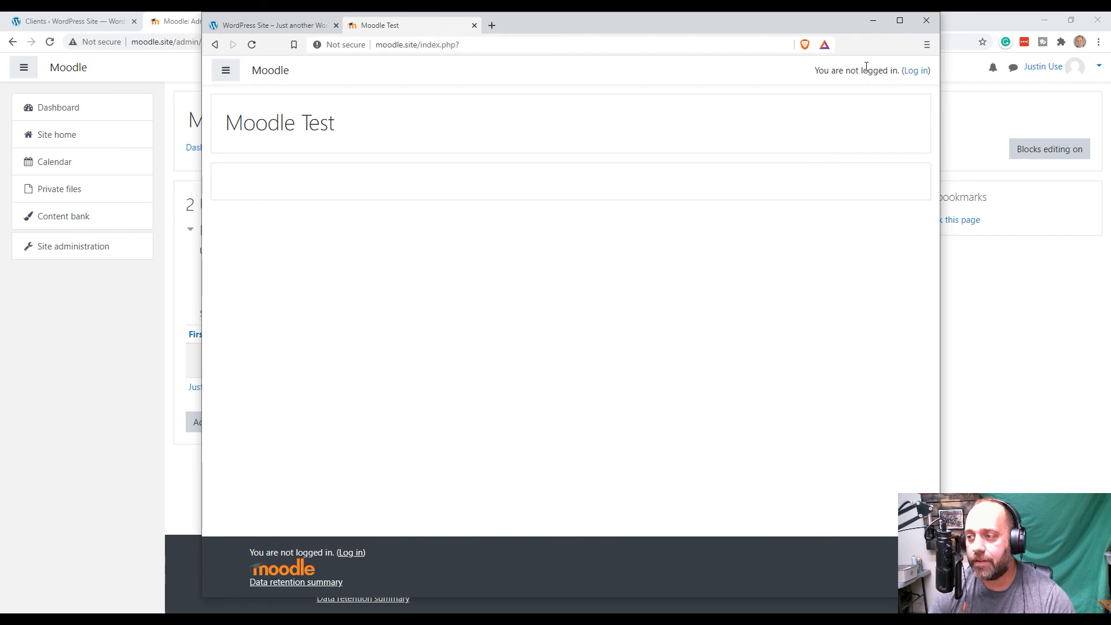
click(917, 70)
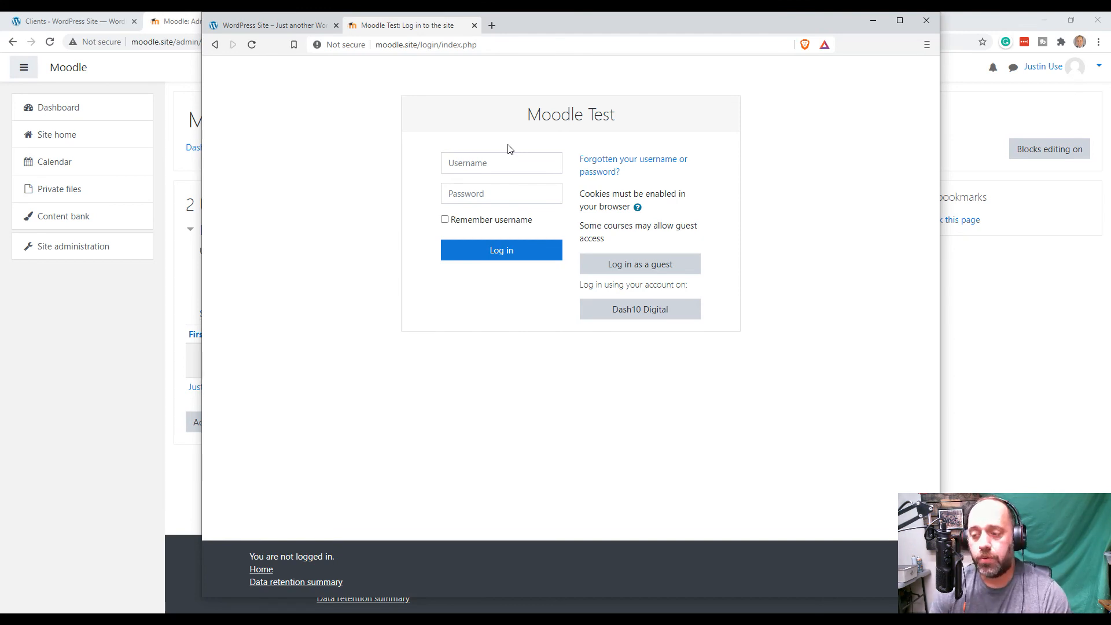
click(650, 313)
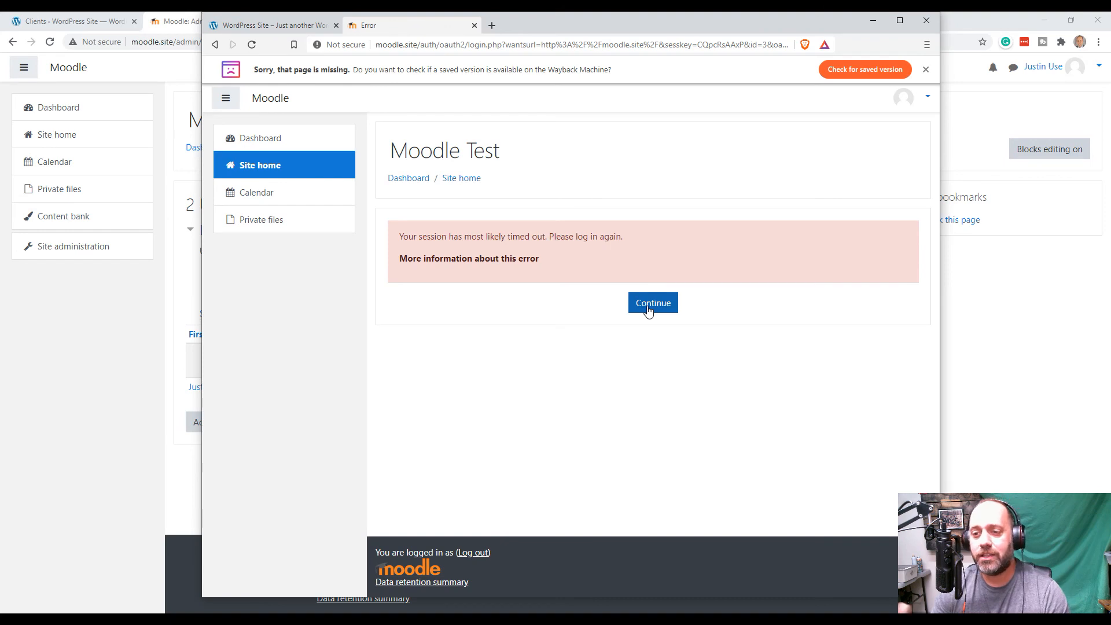
click(649, 310)
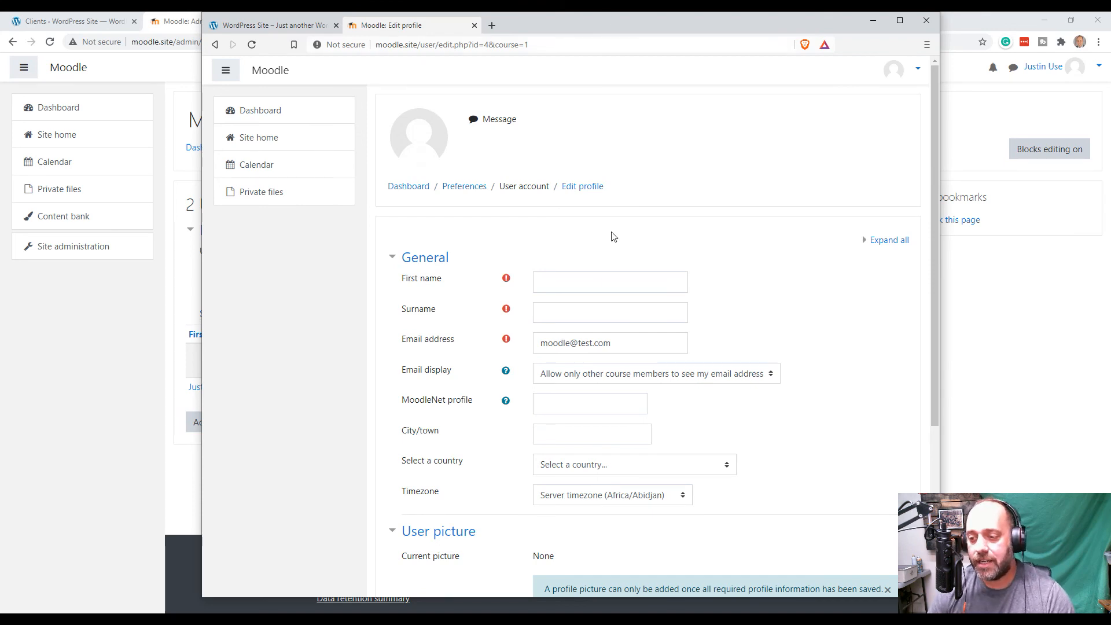
Fill in the test user's first name and surname in the Moodle profile and update the profile
scroll(645, 266, down, 3)
scroll(644, 266, up, 2)
click(587, 228)
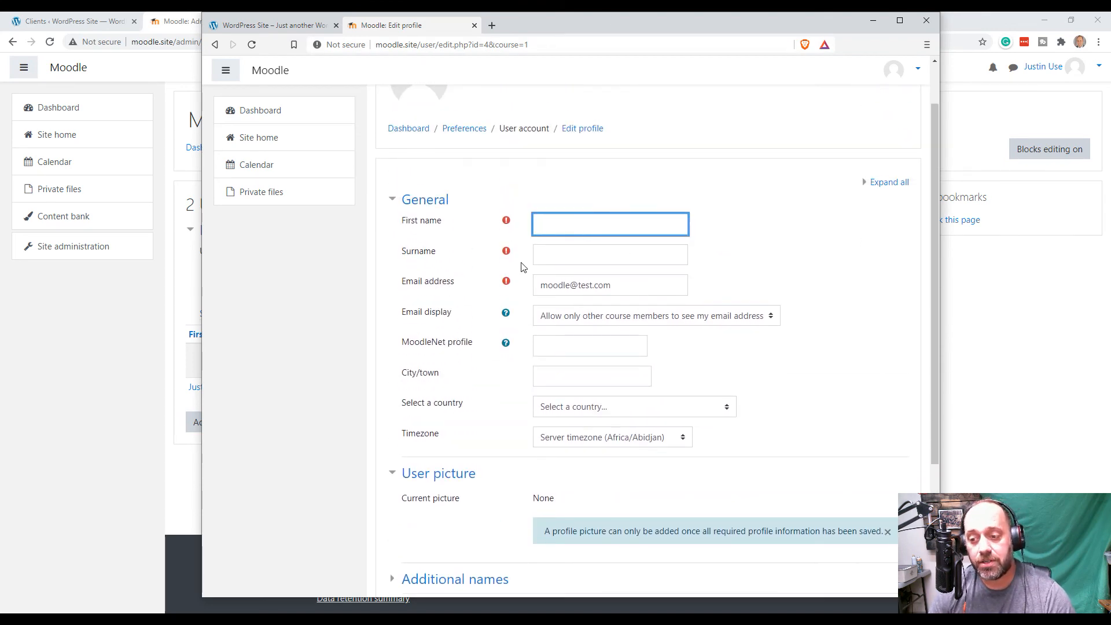
scroll(630, 325, down, 3)
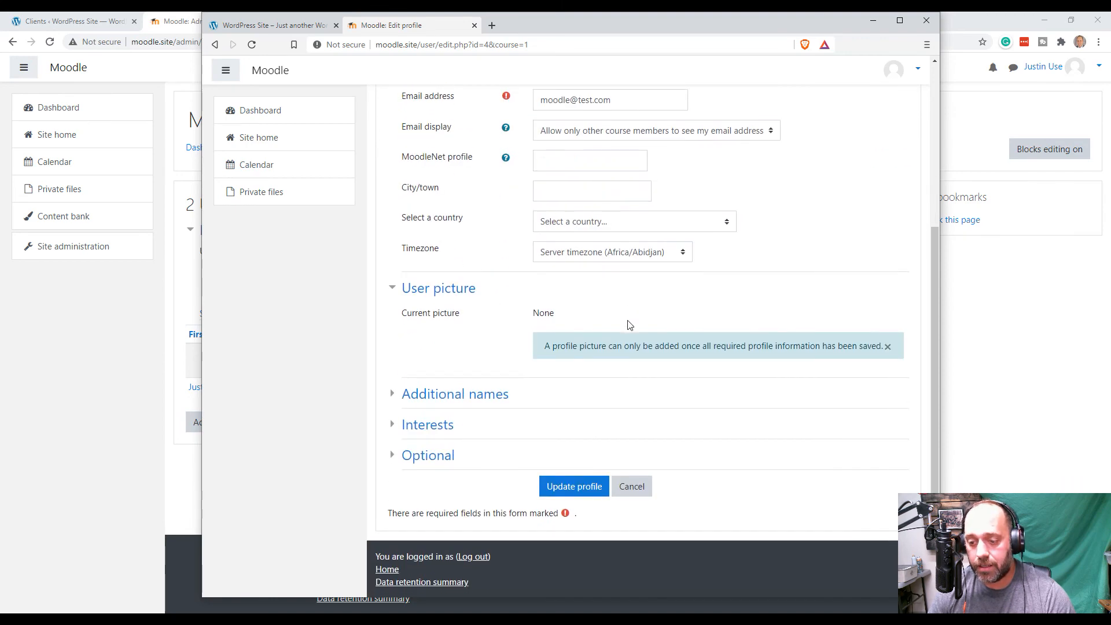
scroll(630, 325, up, 4)
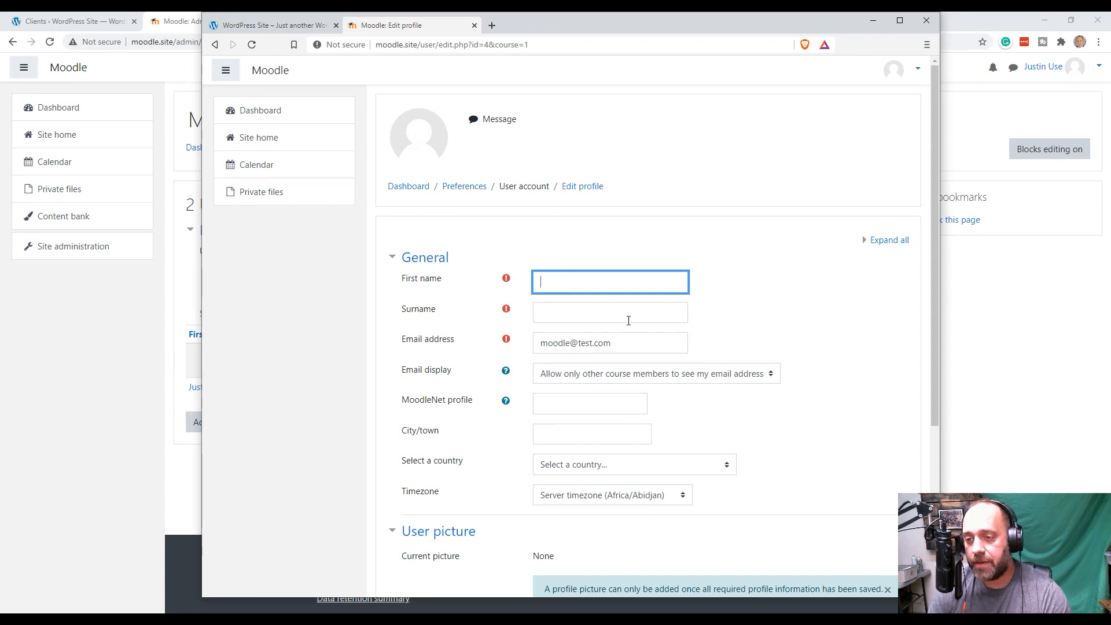
text(J)
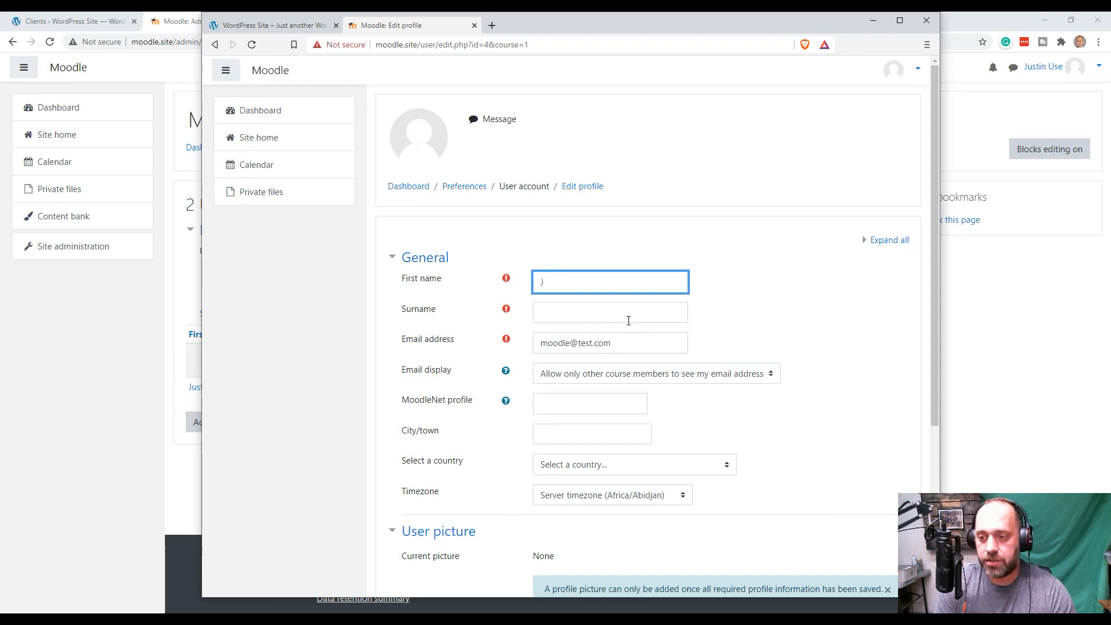
text(ustin)
key(Tab)
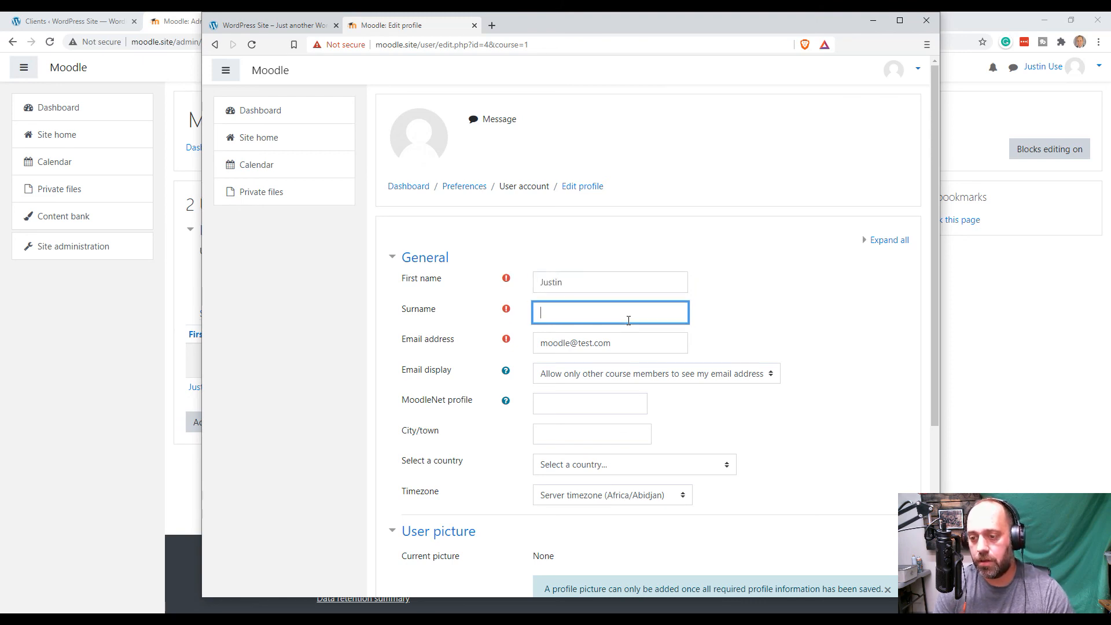
text(G)
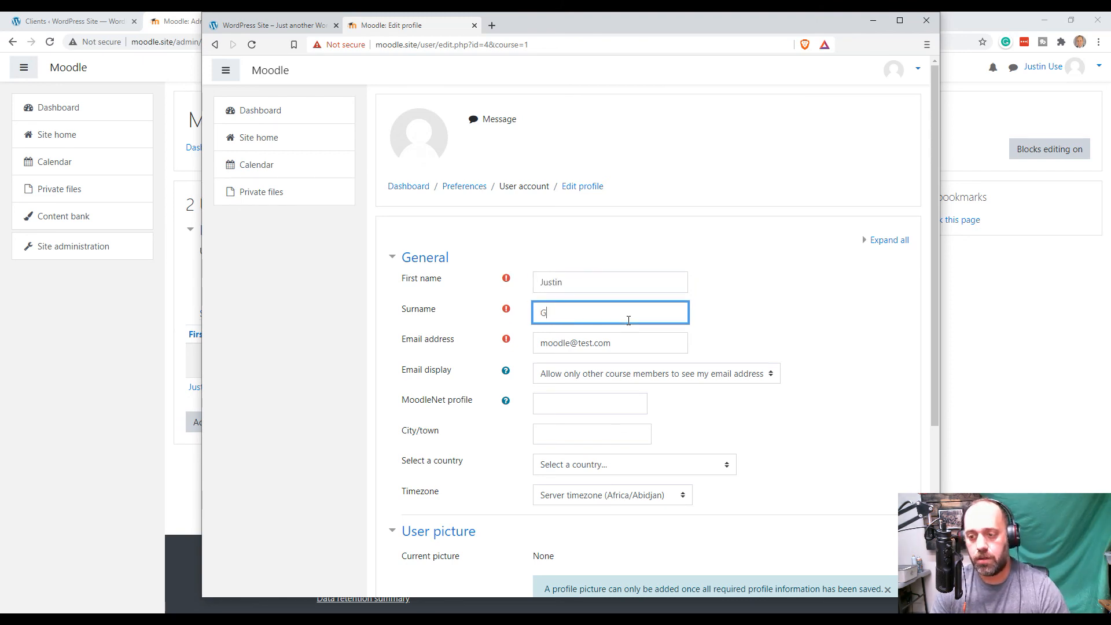
scroll(811, 306, down, 3)
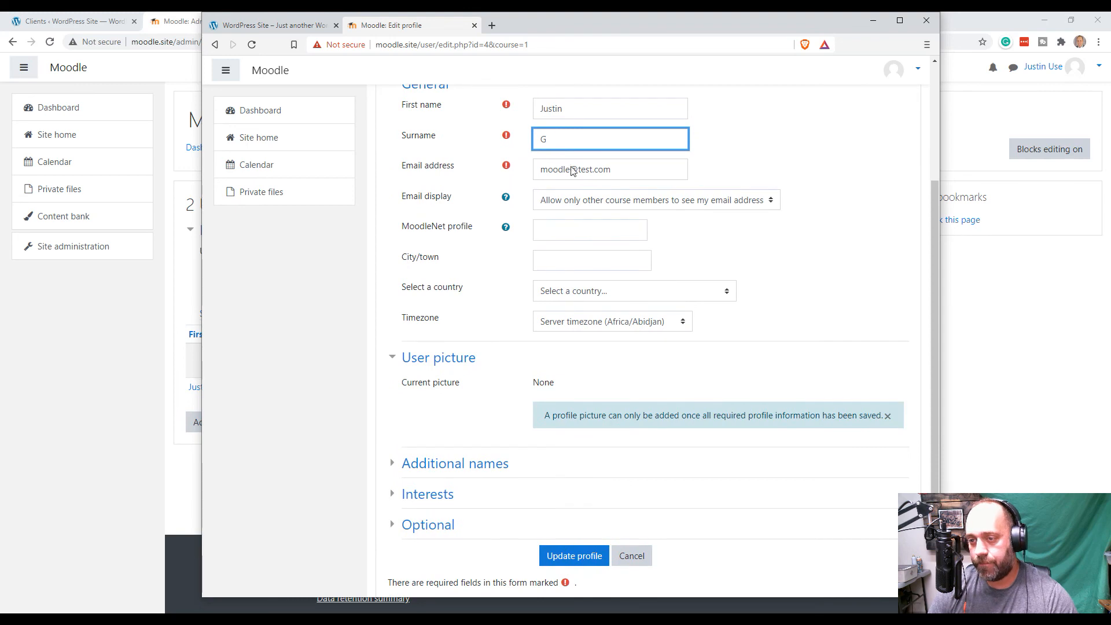
scroll(772, 330, down, 2)
click(544, 486)
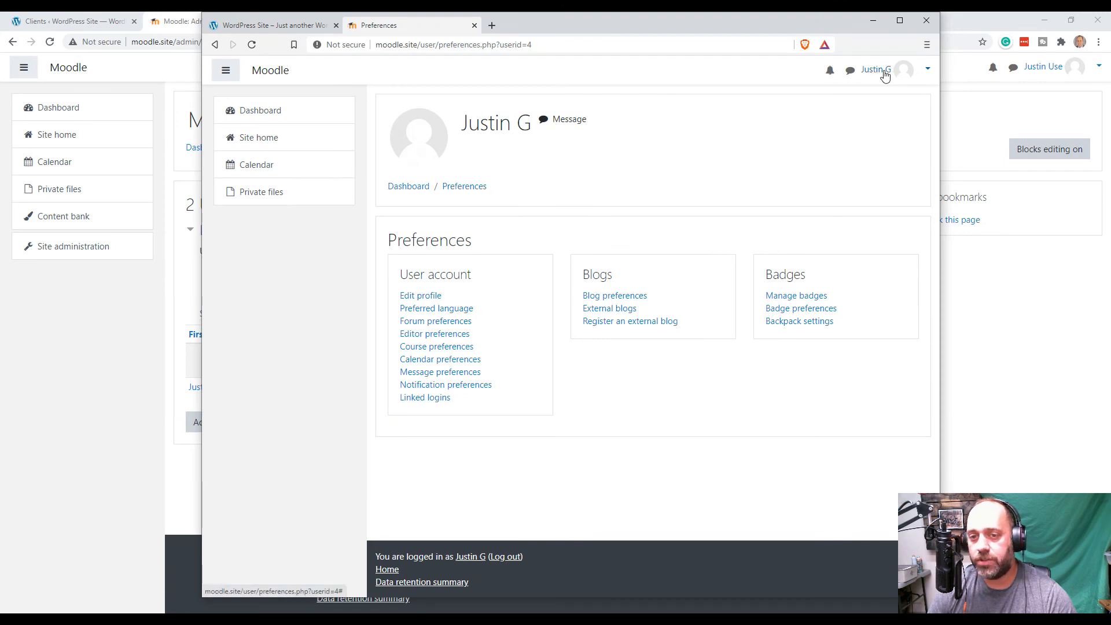
Open the test user's Moodle dashboard and log out of the account
click(264, 113)
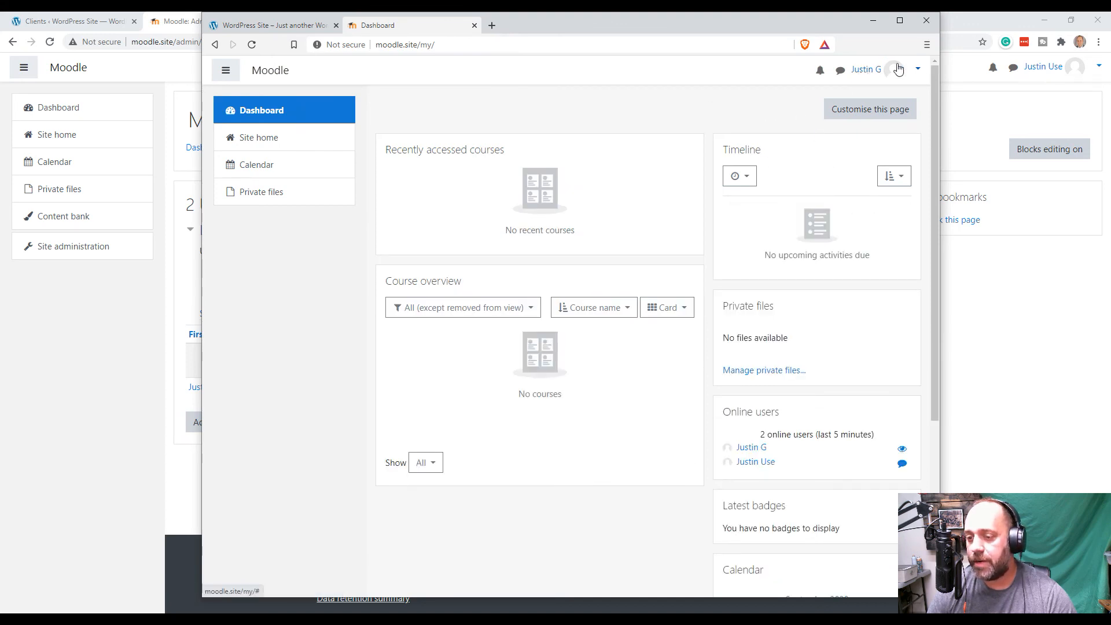
click(917, 70)
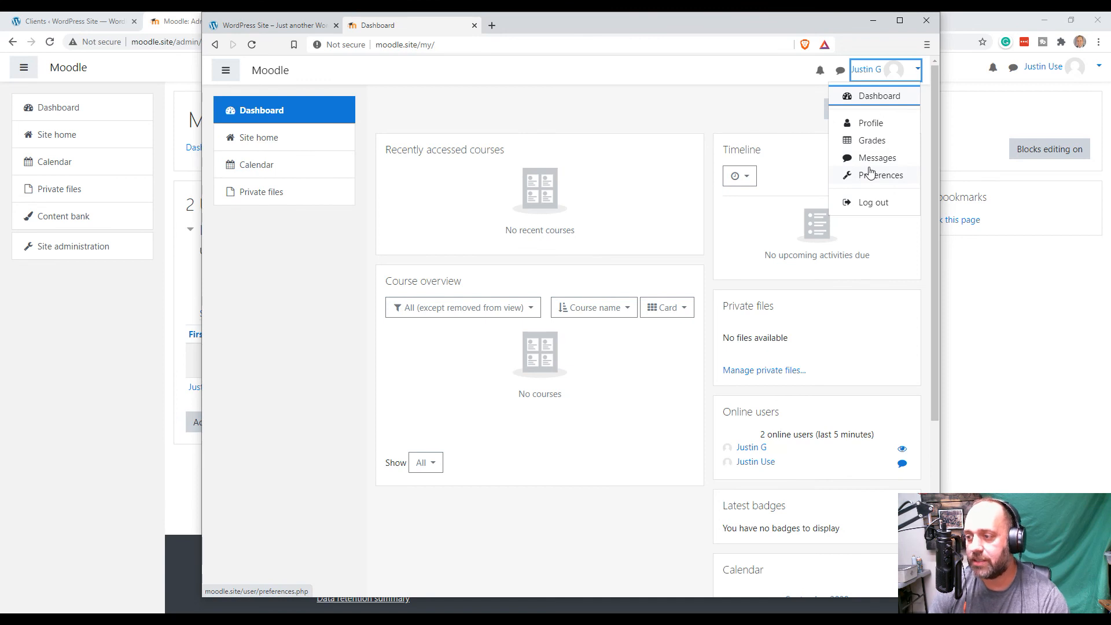
click(880, 203)
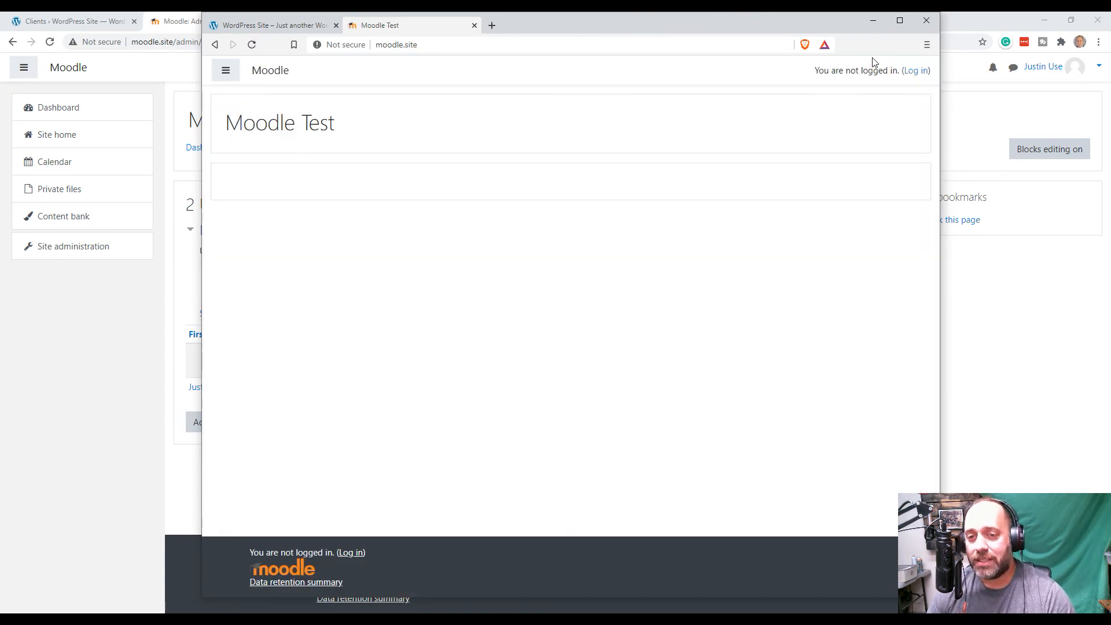
Test single sign-on by logging in to Moodle through Dash10 Digital again and logging back out
click(916, 71)
click(637, 314)
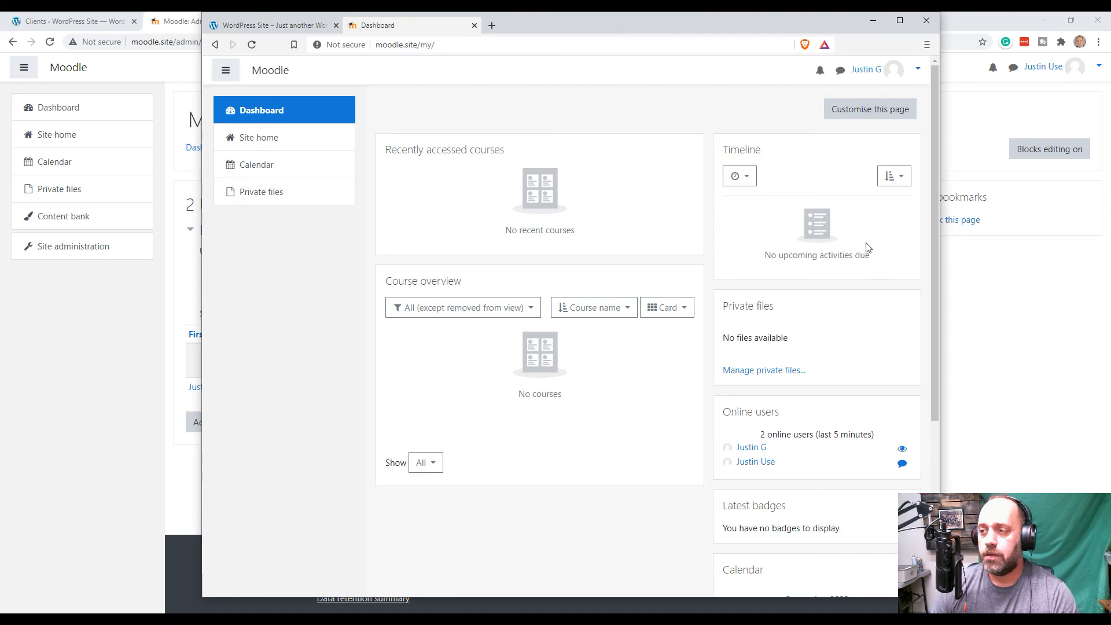
click(906, 70)
click(878, 189)
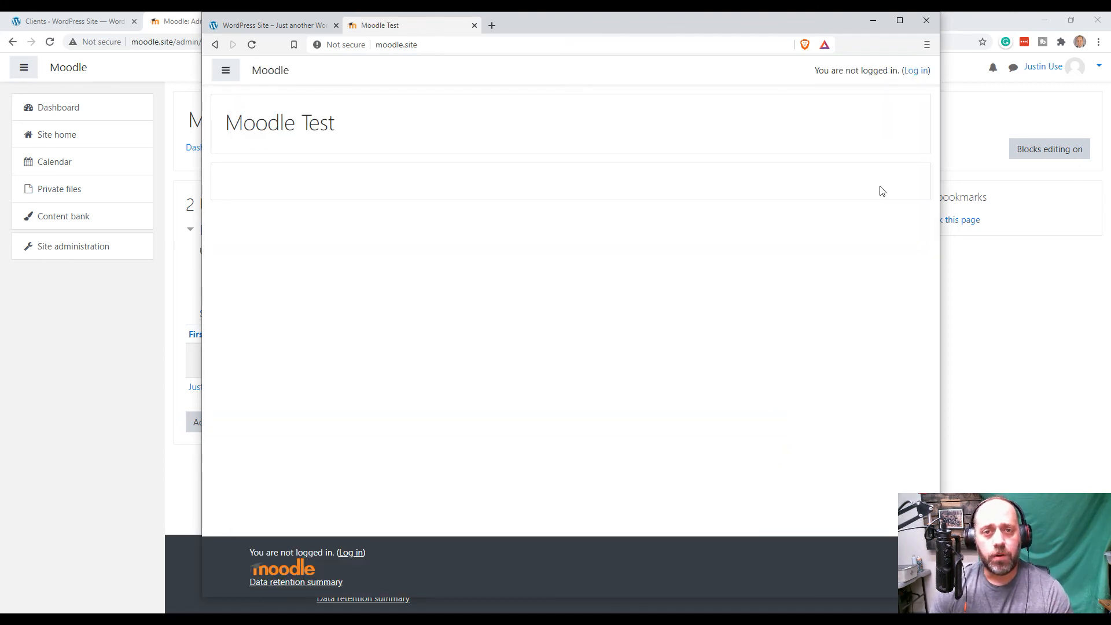